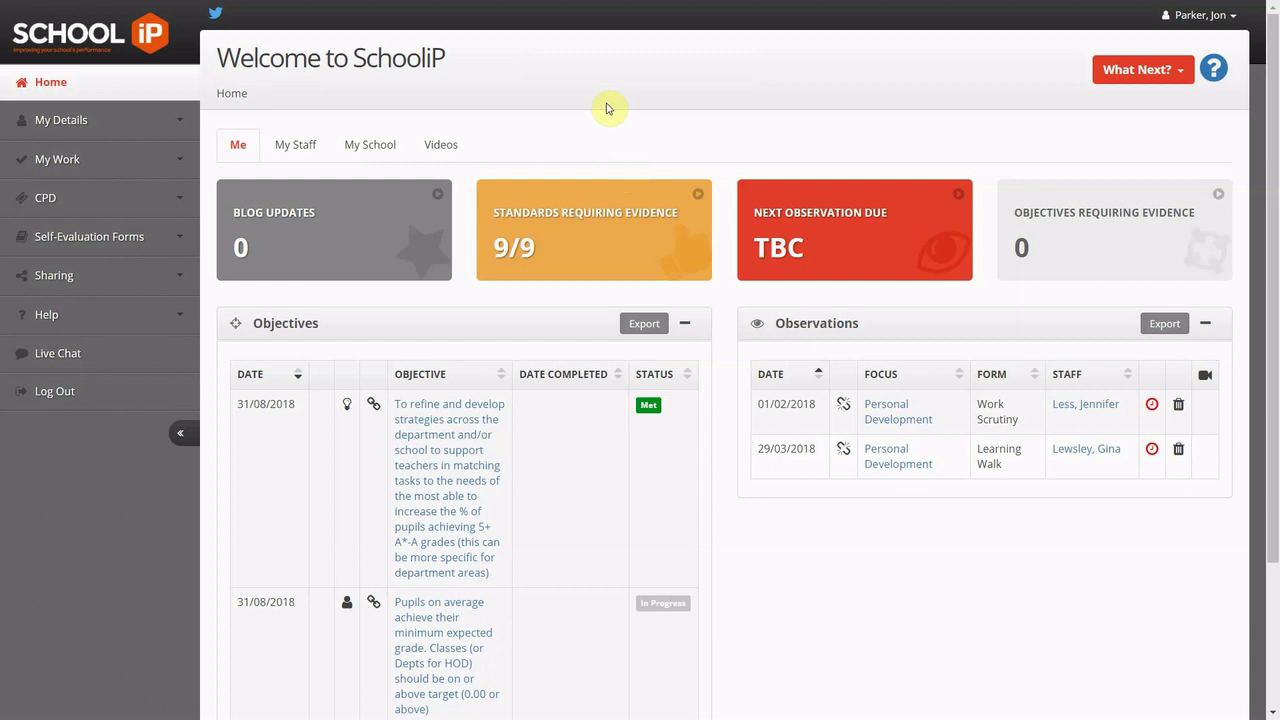
Step: Switch the Home dashboard from My Staff to the My School overview with action plan and SEF charts
left_click(293, 148)
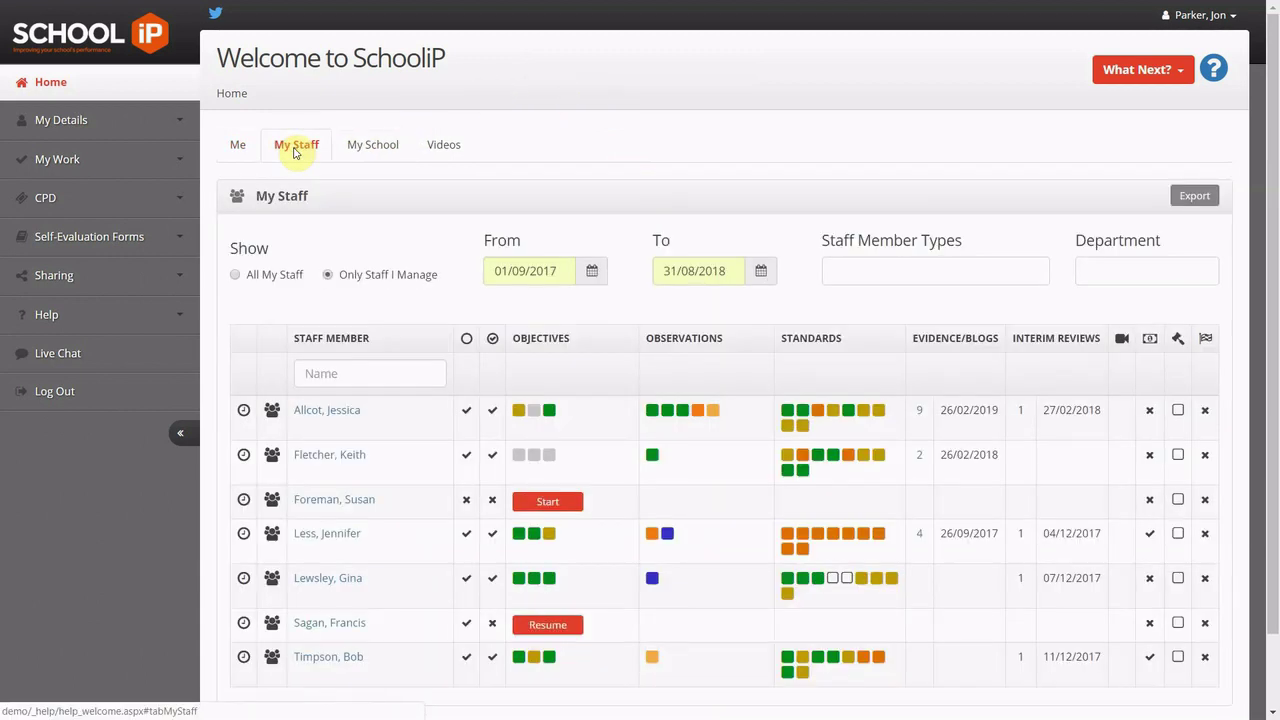
left_click(367, 150)
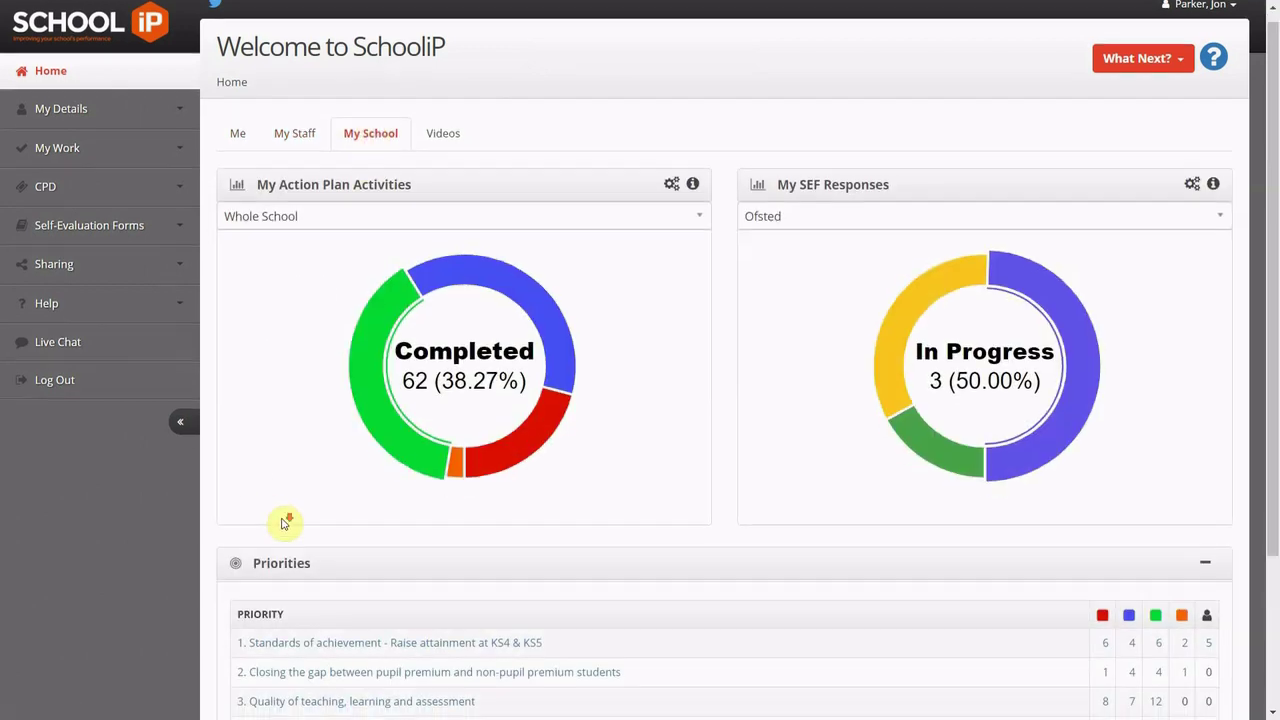
Step: Browse the My School charts and Priorities list, then return to the My Staff table
scroll(285, 520, "down", 2)
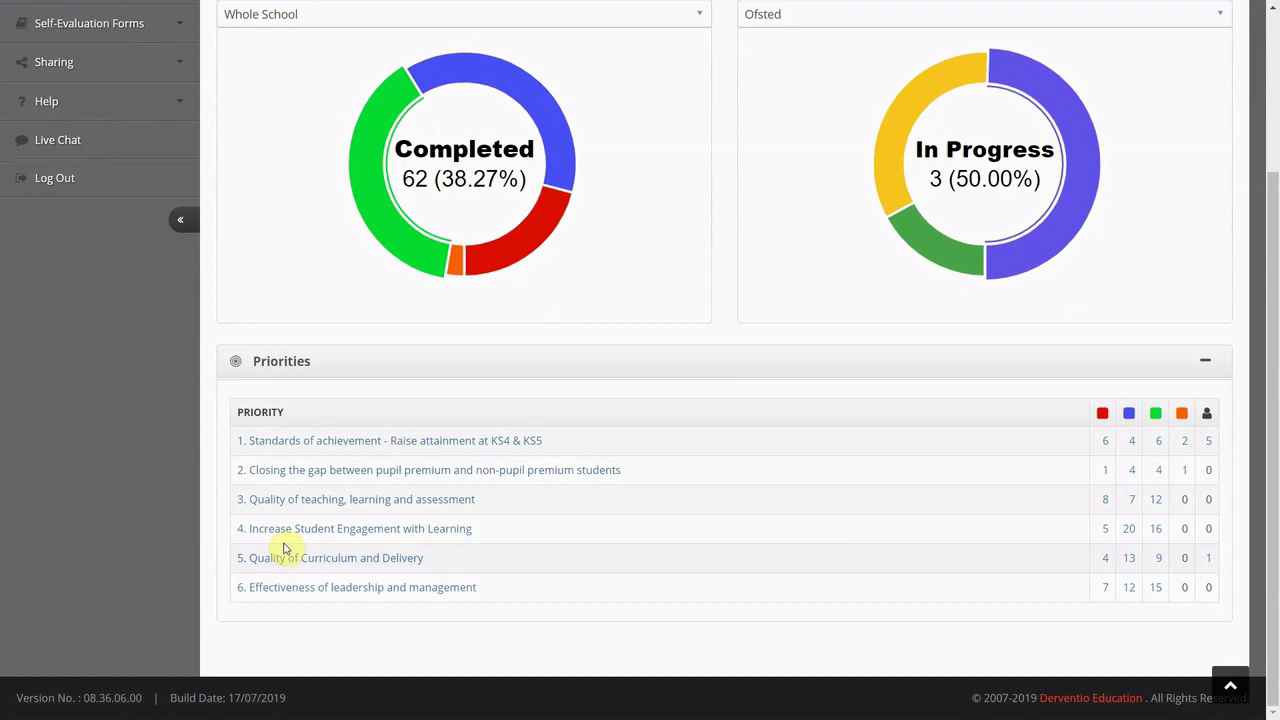
scroll(284, 548, "up", 3)
left_click(297, 148)
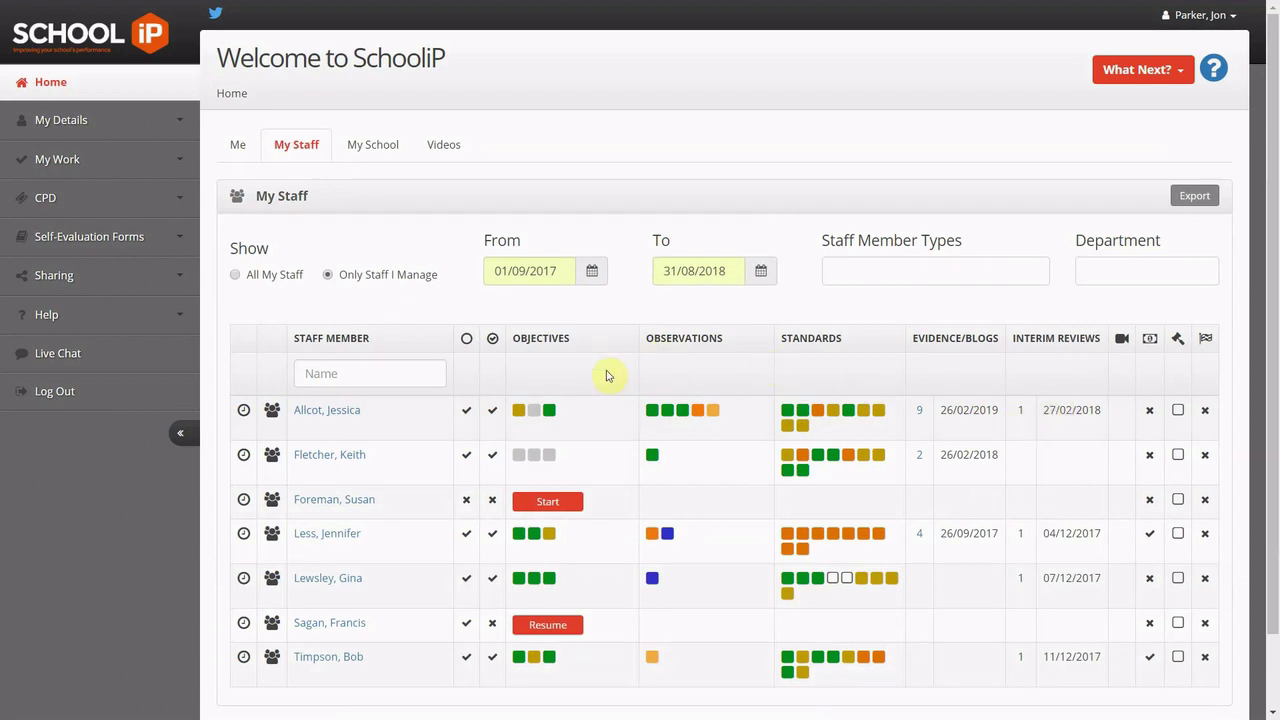
Step: Open the first staff member's Work Area with the sidebar collapsed and bring up What Next?
left_click(352, 420)
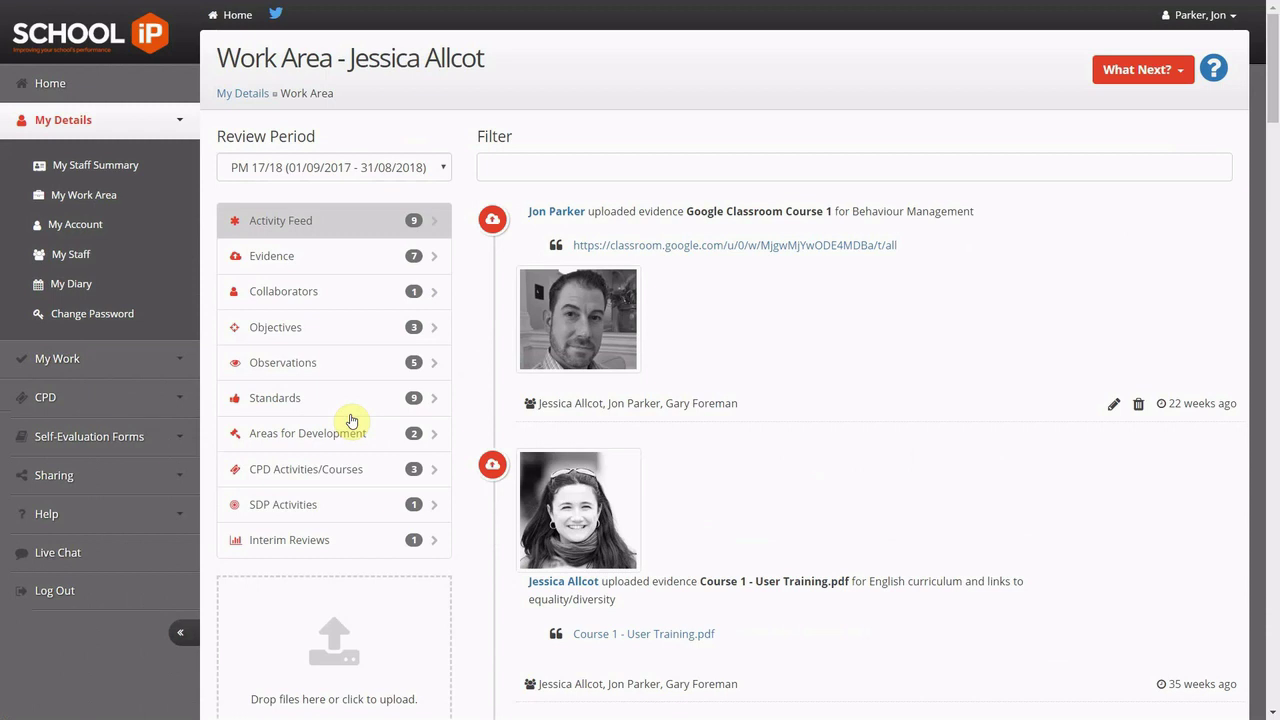
left_click(179, 633)
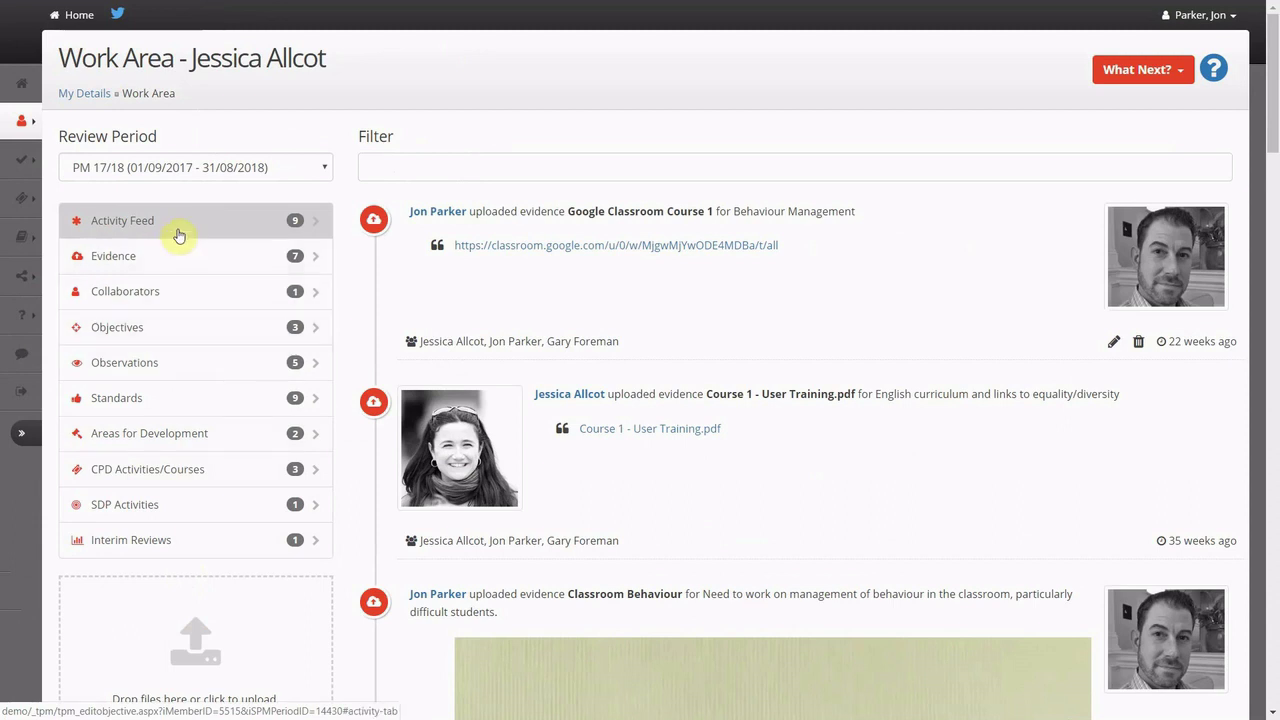
left_click(1120, 72)
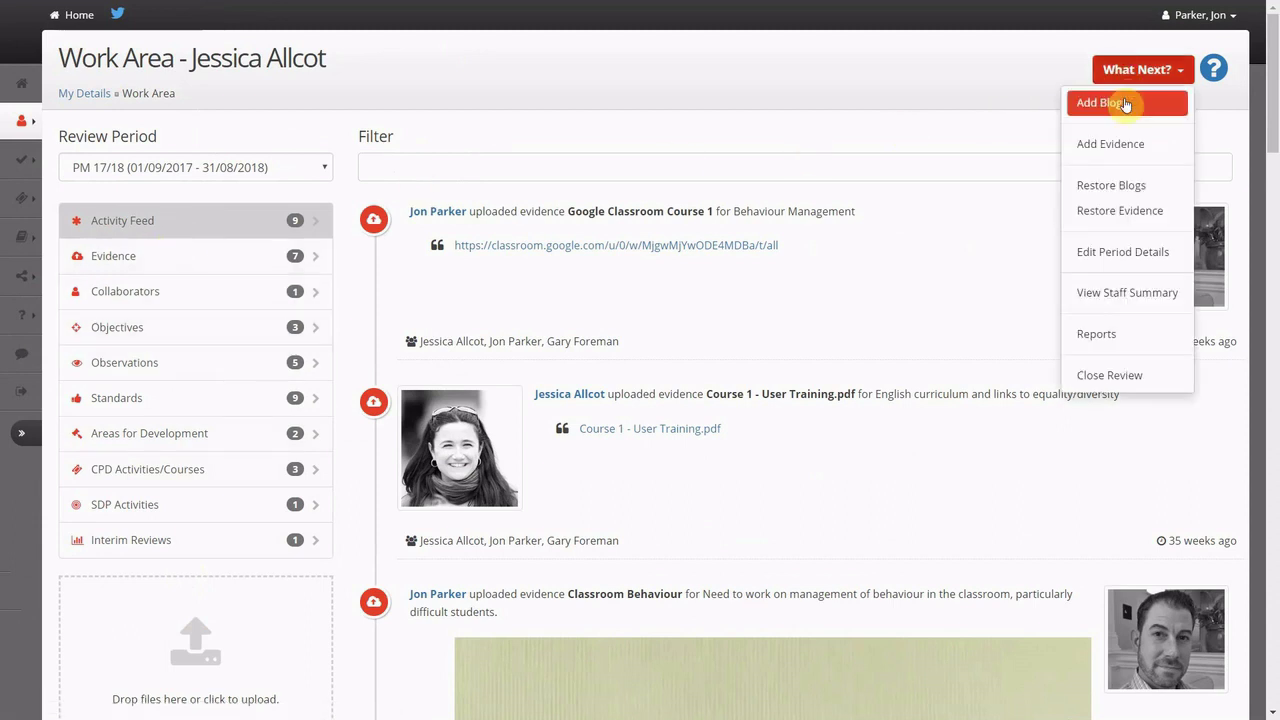
left_click(1125, 146)
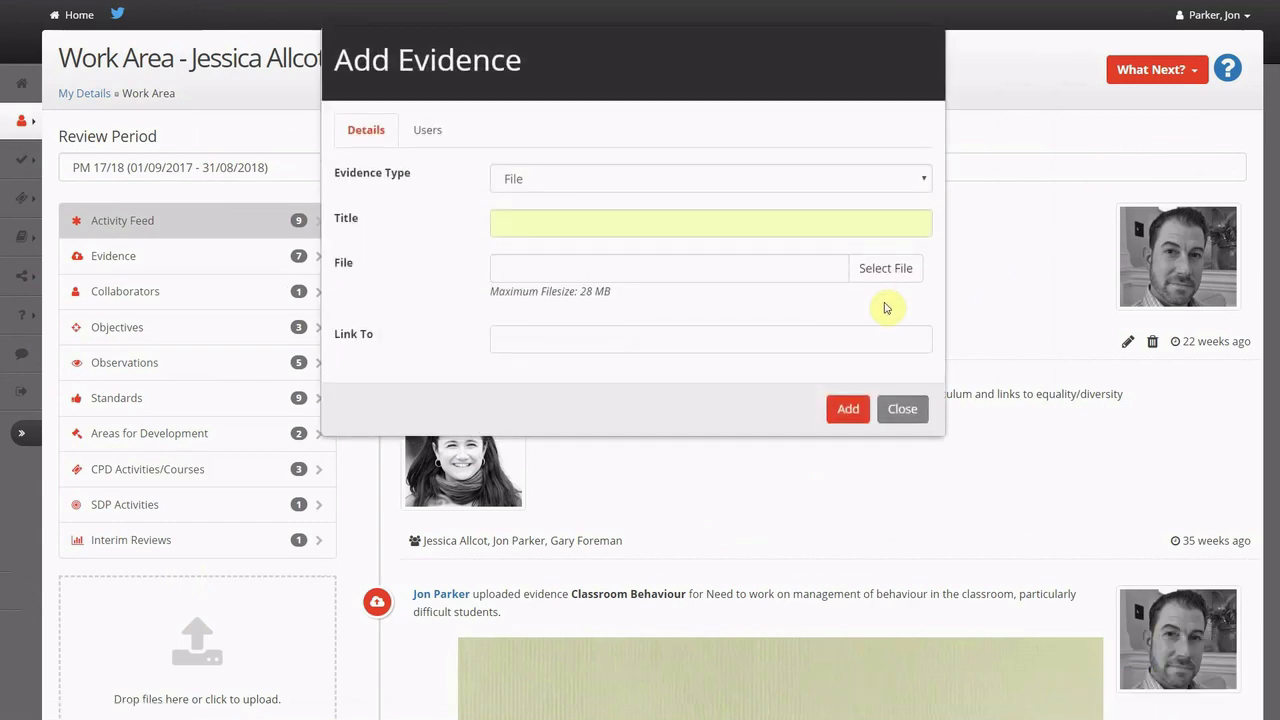
left_click(893, 272)
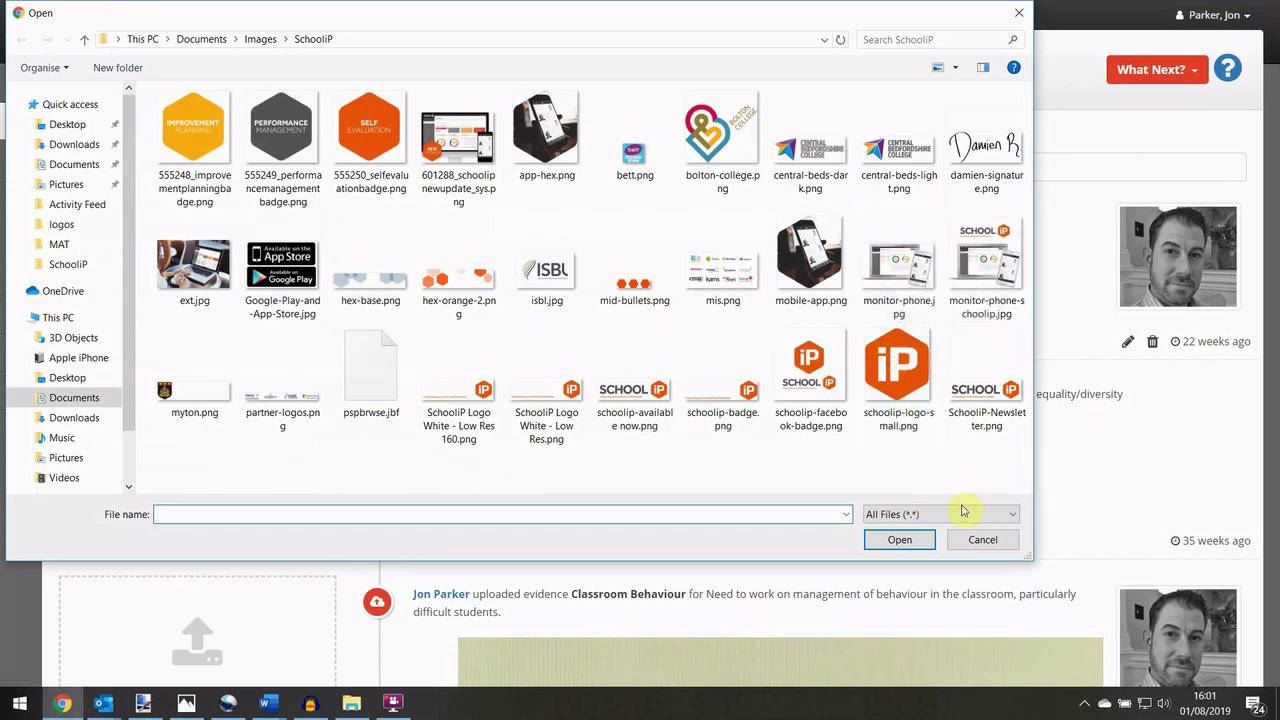
left_click(980, 540)
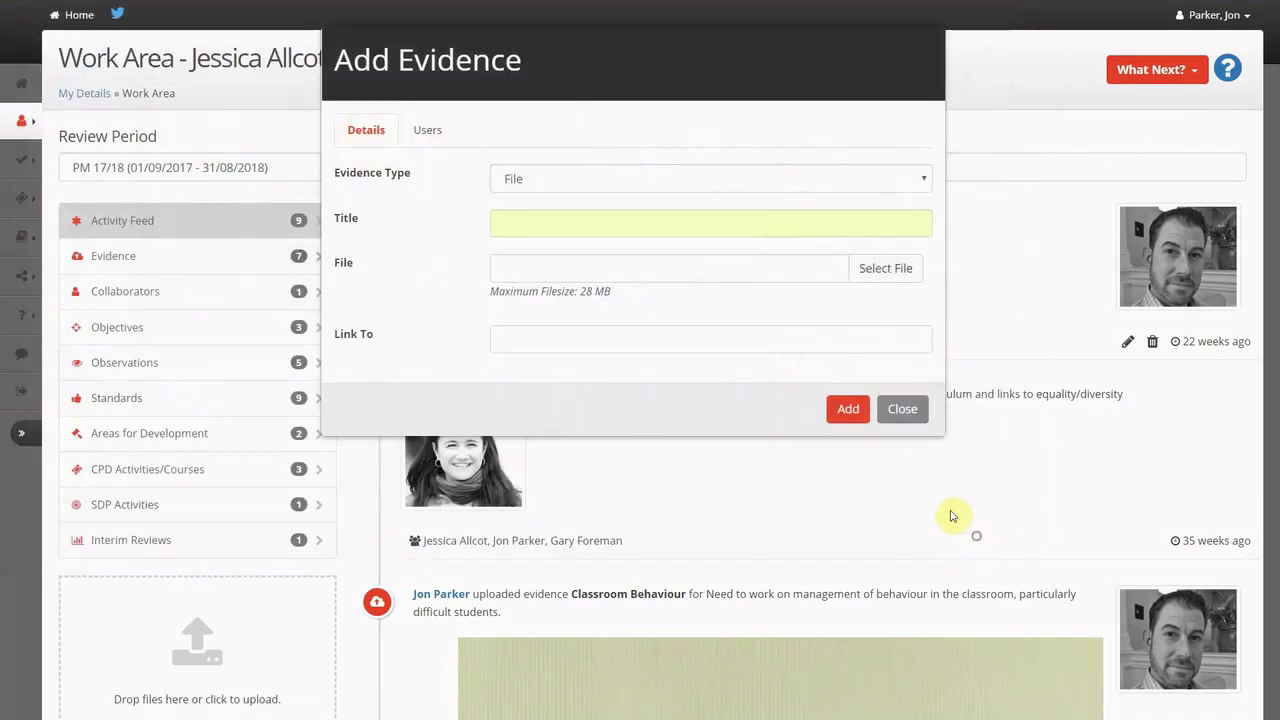
left_click(667, 339)
scroll(667, 450, "down", 2)
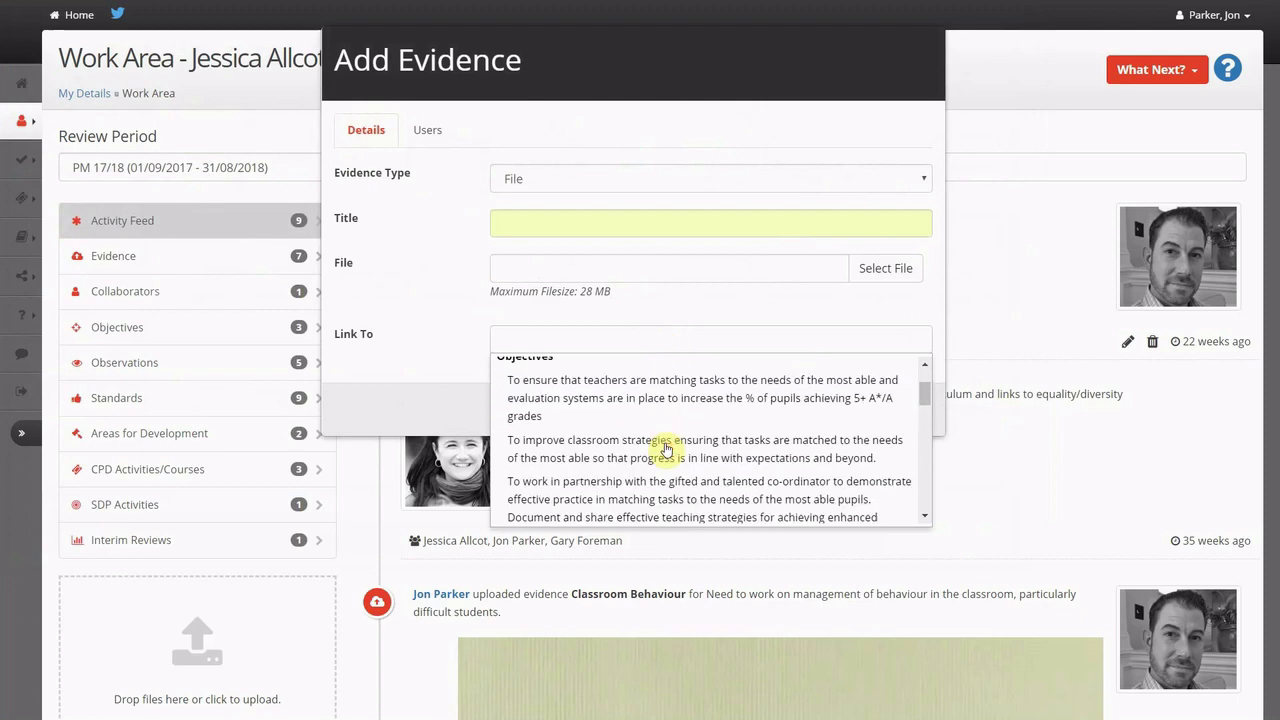
scroll(667, 450, "down", 4)
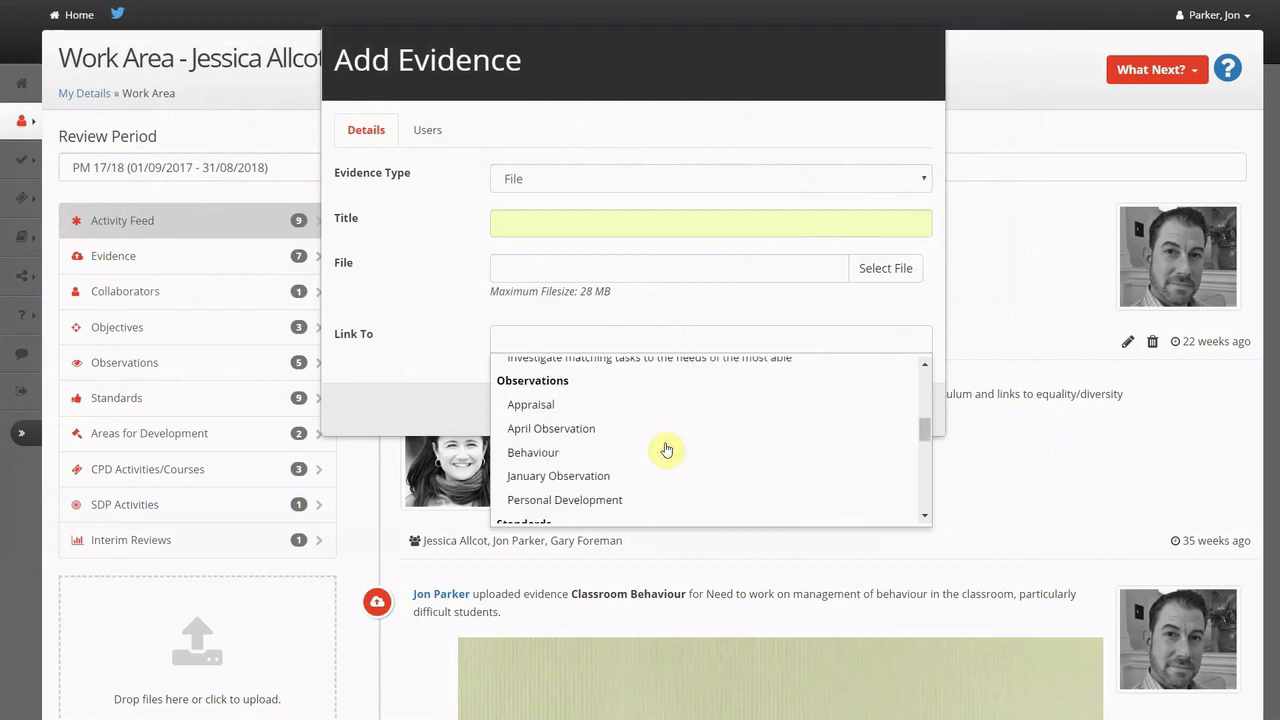
scroll(667, 450, "down", 1)
left_click(641, 465)
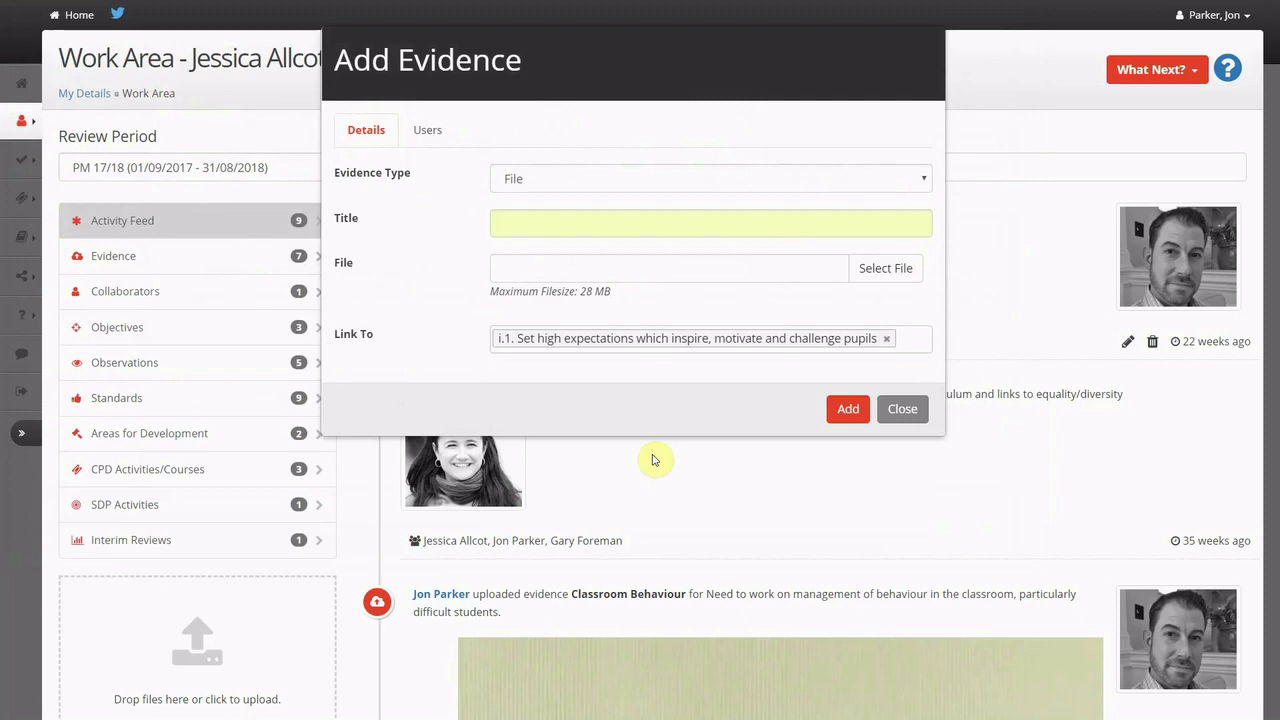
left_click(900, 404)
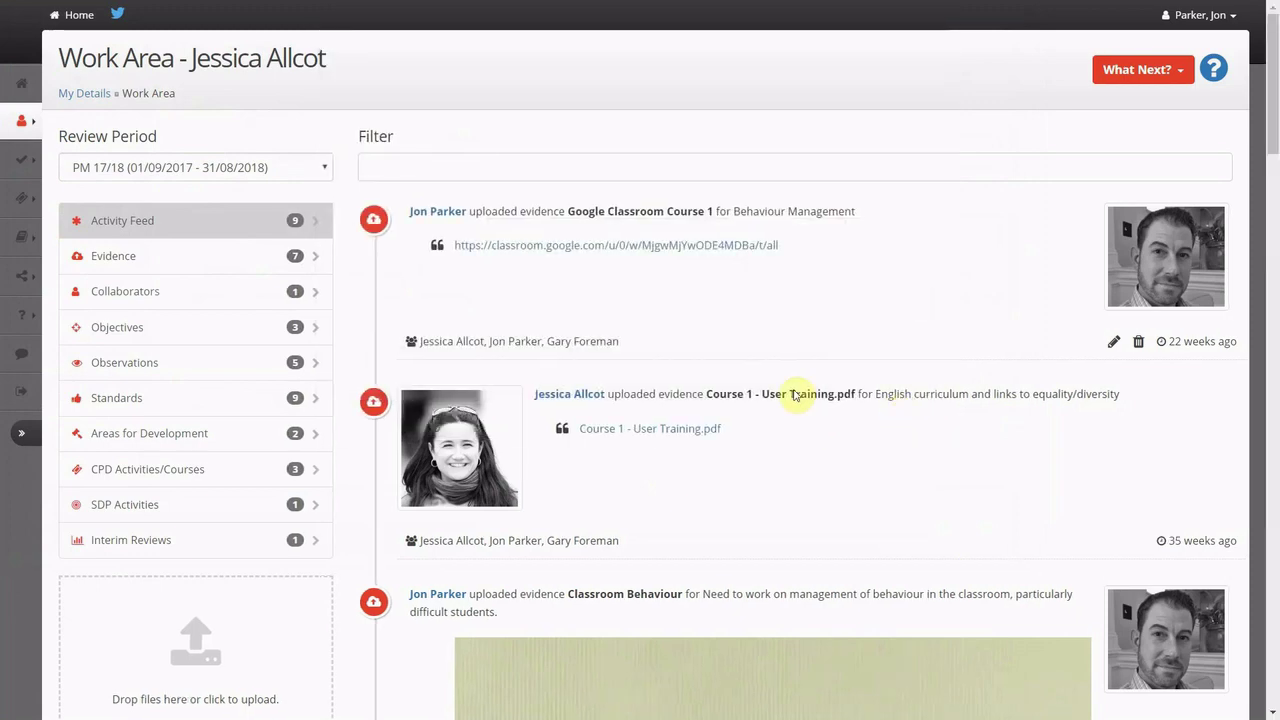
left_click(517, 168)
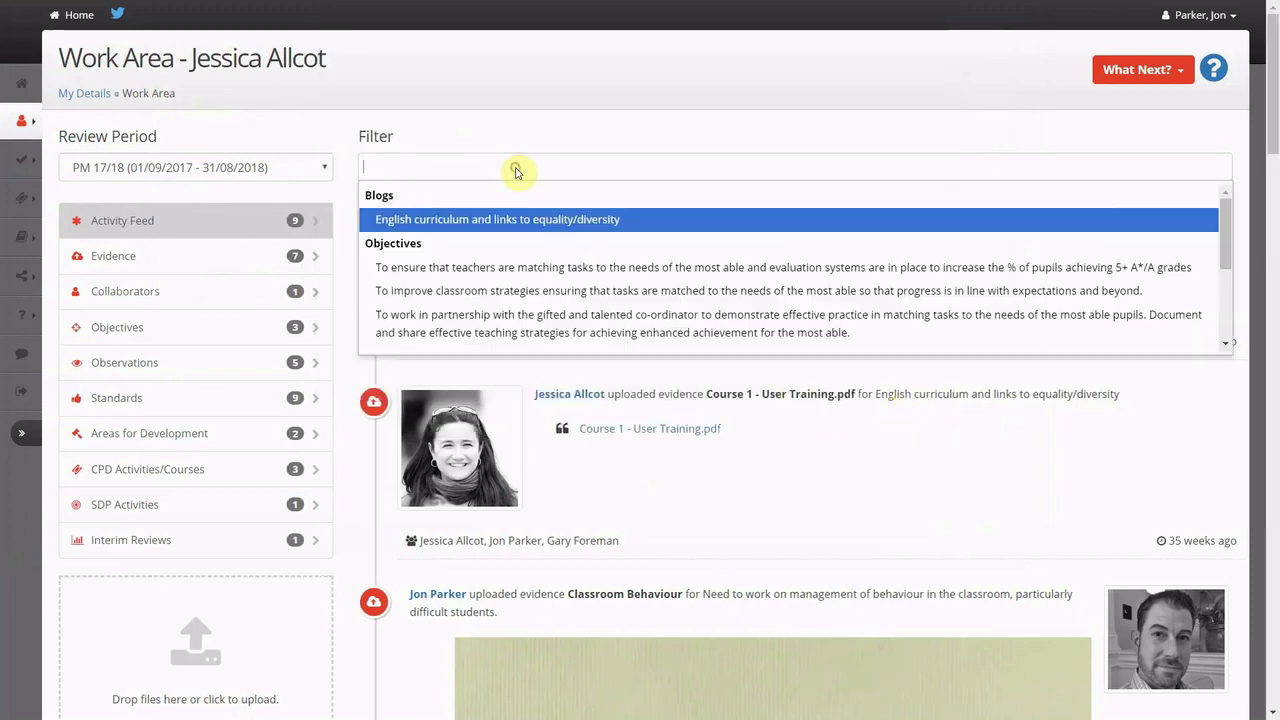
left_click(522, 283)
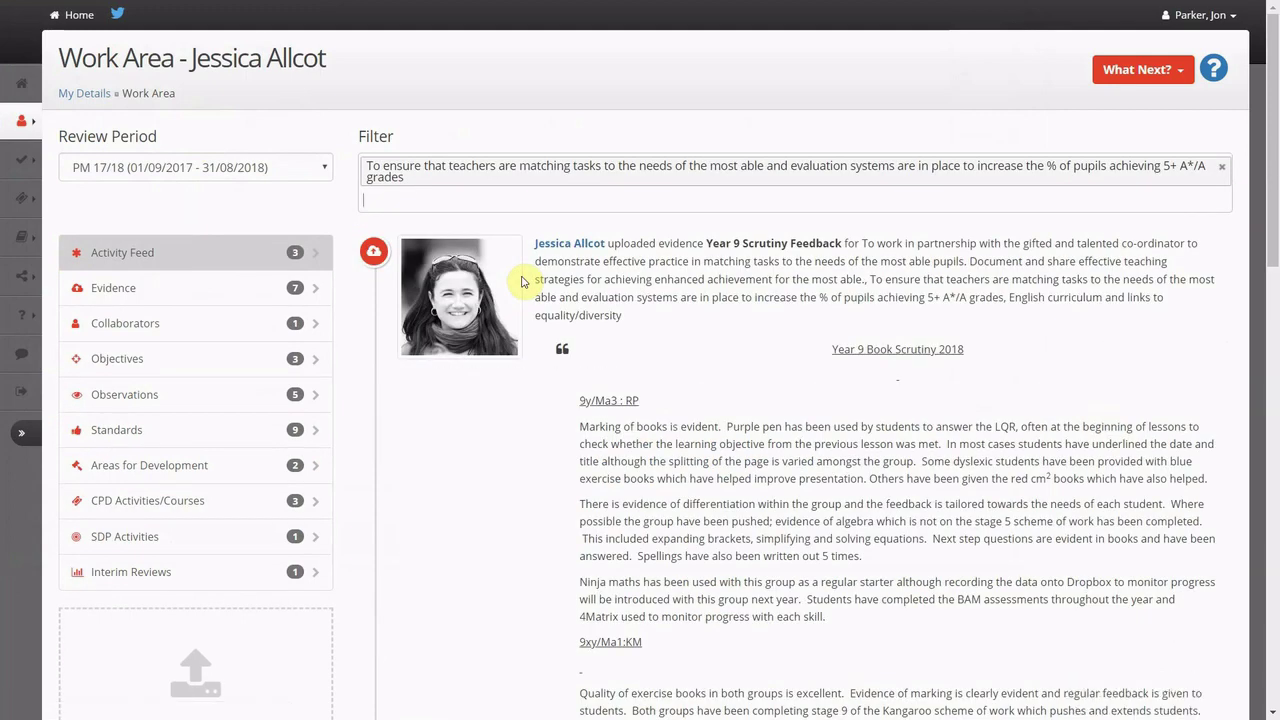
left_click(1224, 169)
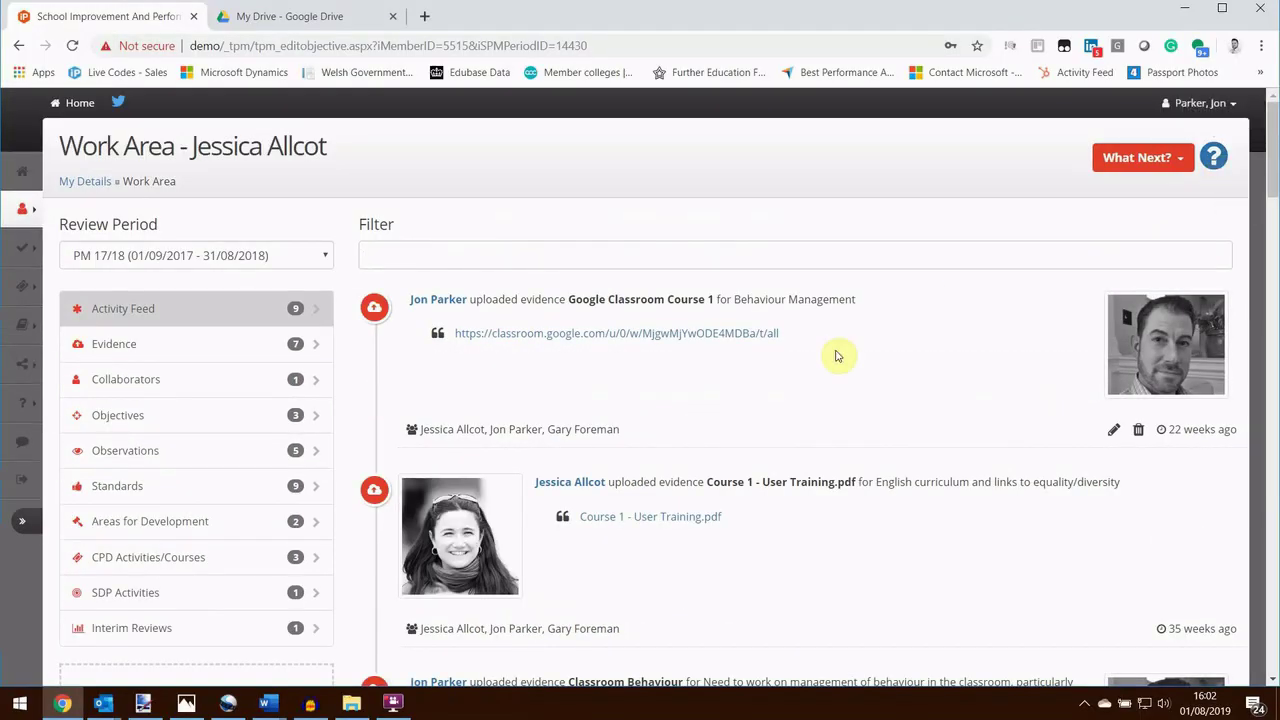
left_click(186, 704)
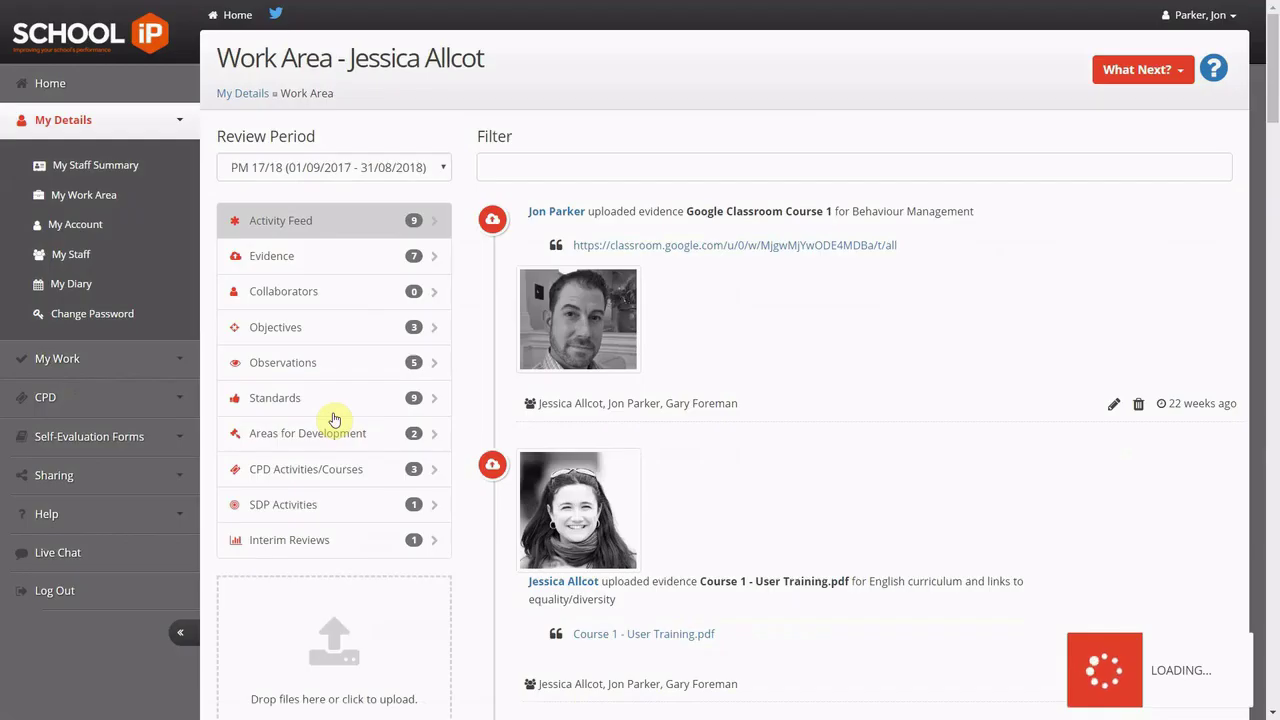
Step: Play the Classroom Behaviour video and jump to its 00:00:10 and 00:00:22 annotations
scroll(1006, 508, "down", 5)
scroll(1010, 504, "down", 2)
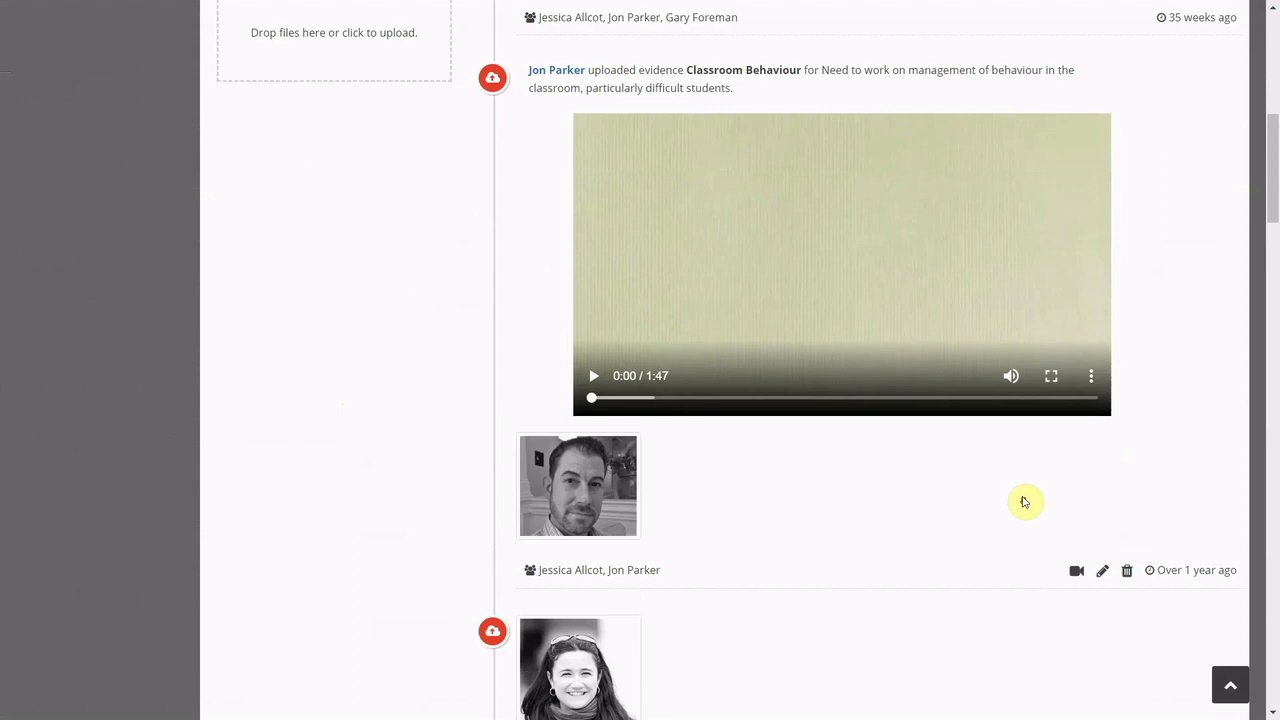
left_click(1077, 569)
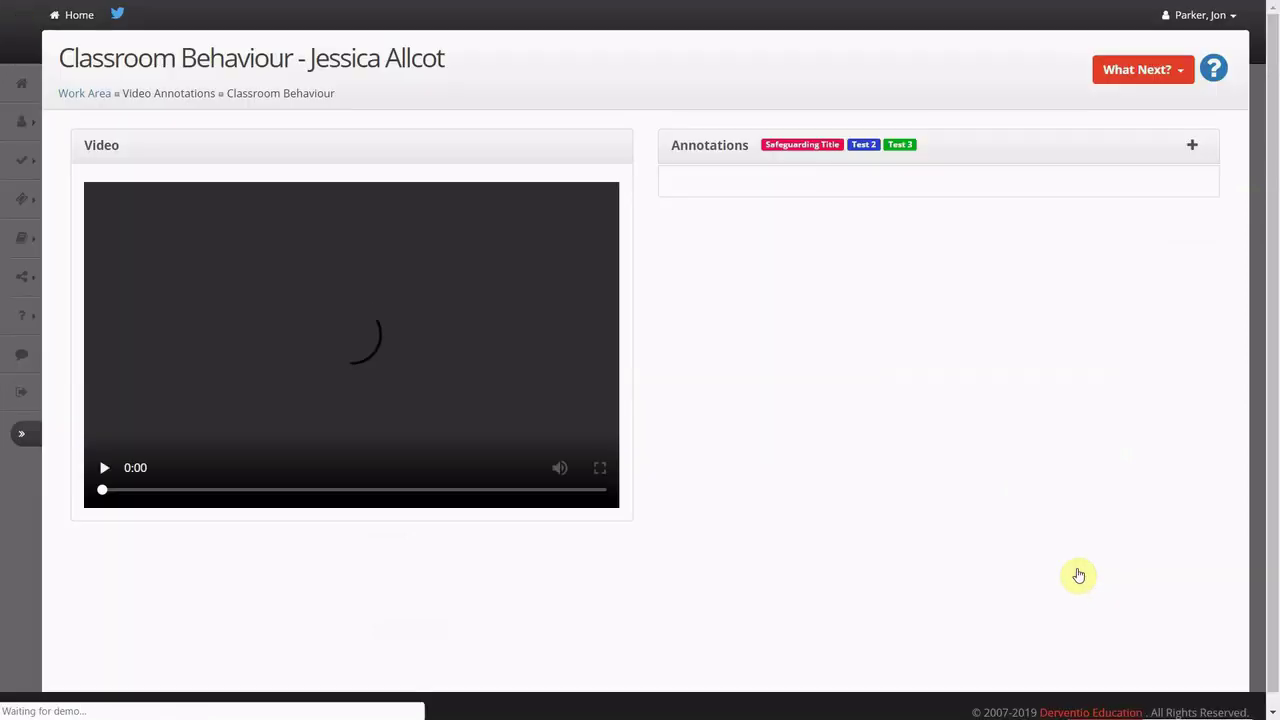
left_click(106, 470)
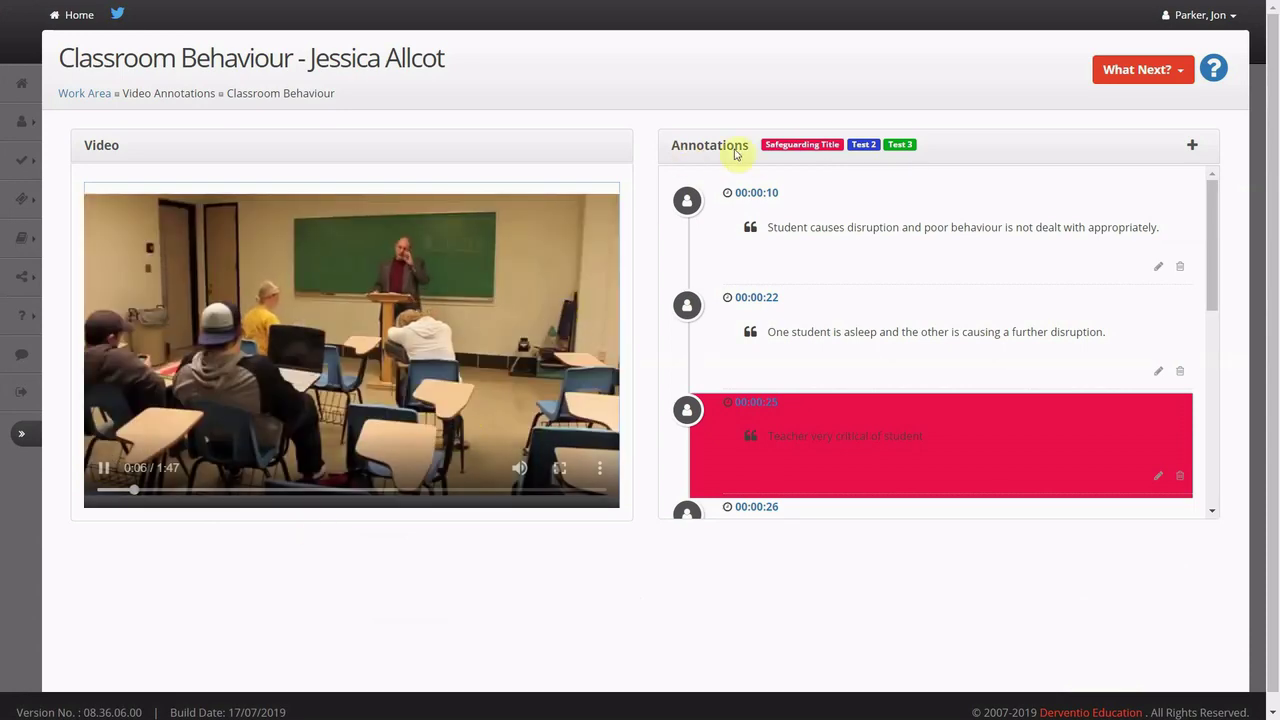
left_click(766, 196)
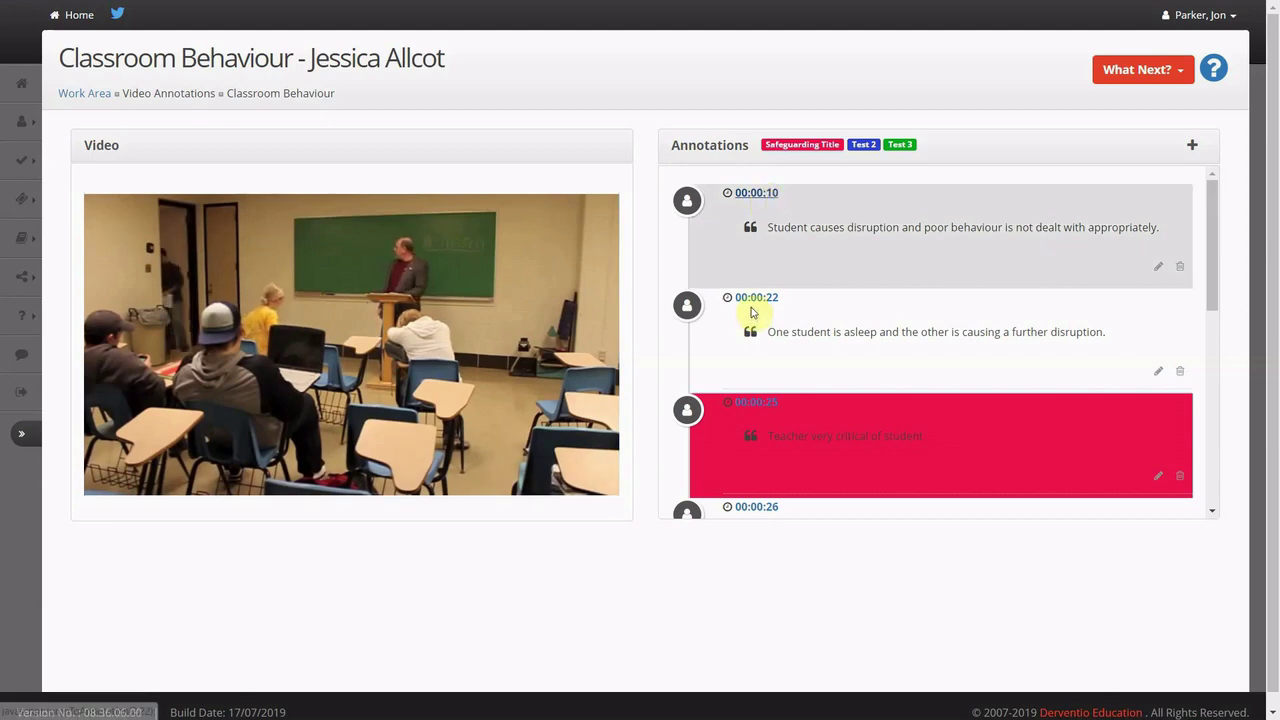
left_click(755, 300)
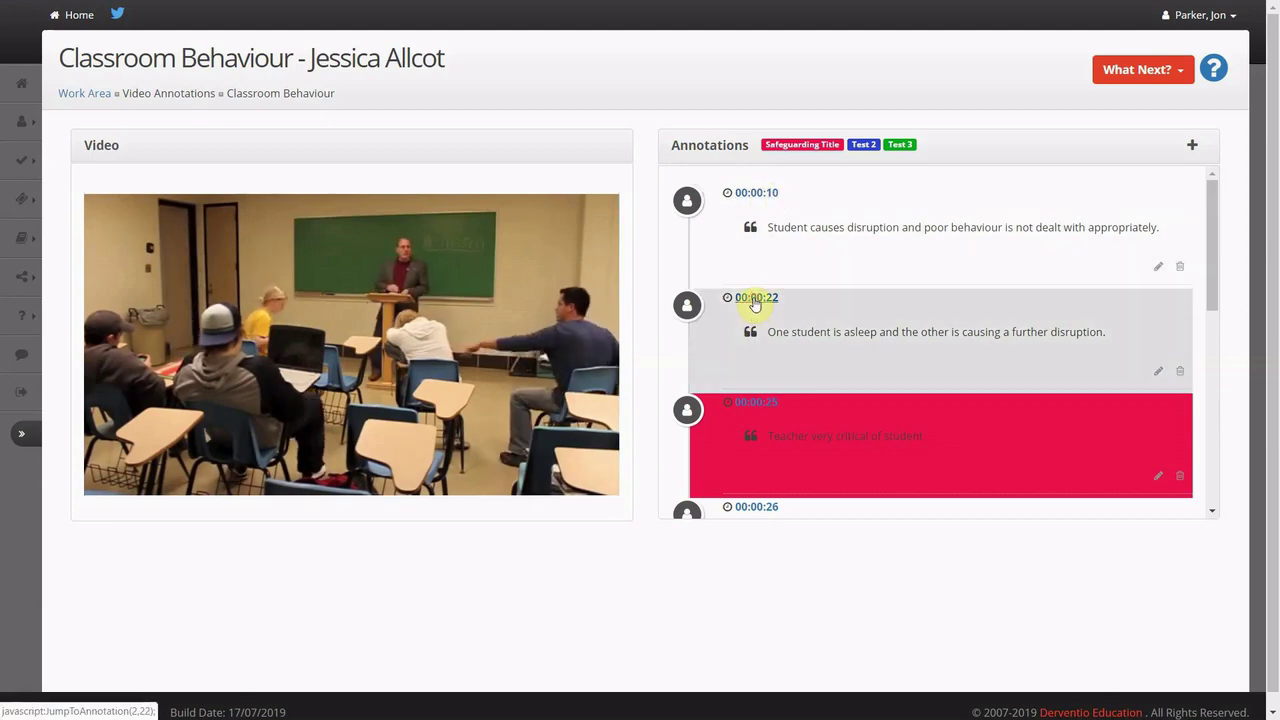
Step: Start a new annotation with placeholder text, then cancel it
left_click(1192, 148)
left_click(789, 415)
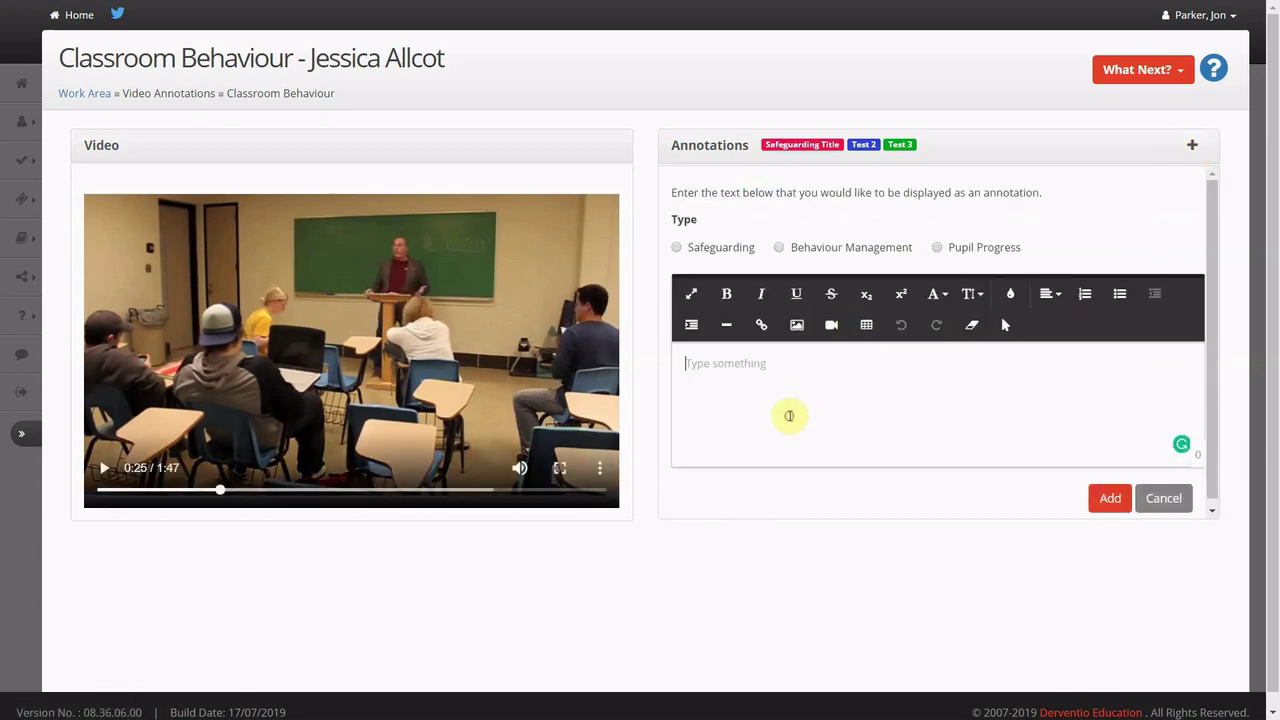
type("sdjkfjksjfdk")
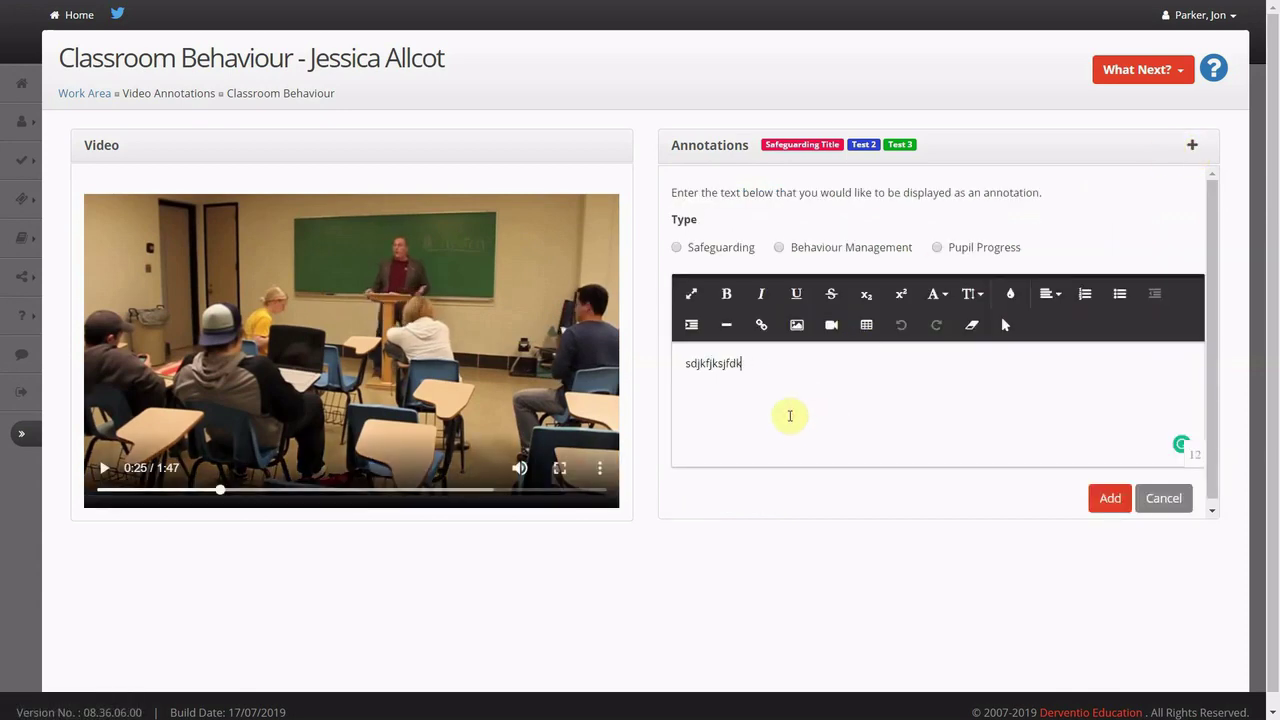
type("jskdfjksdjflsdfsdf")
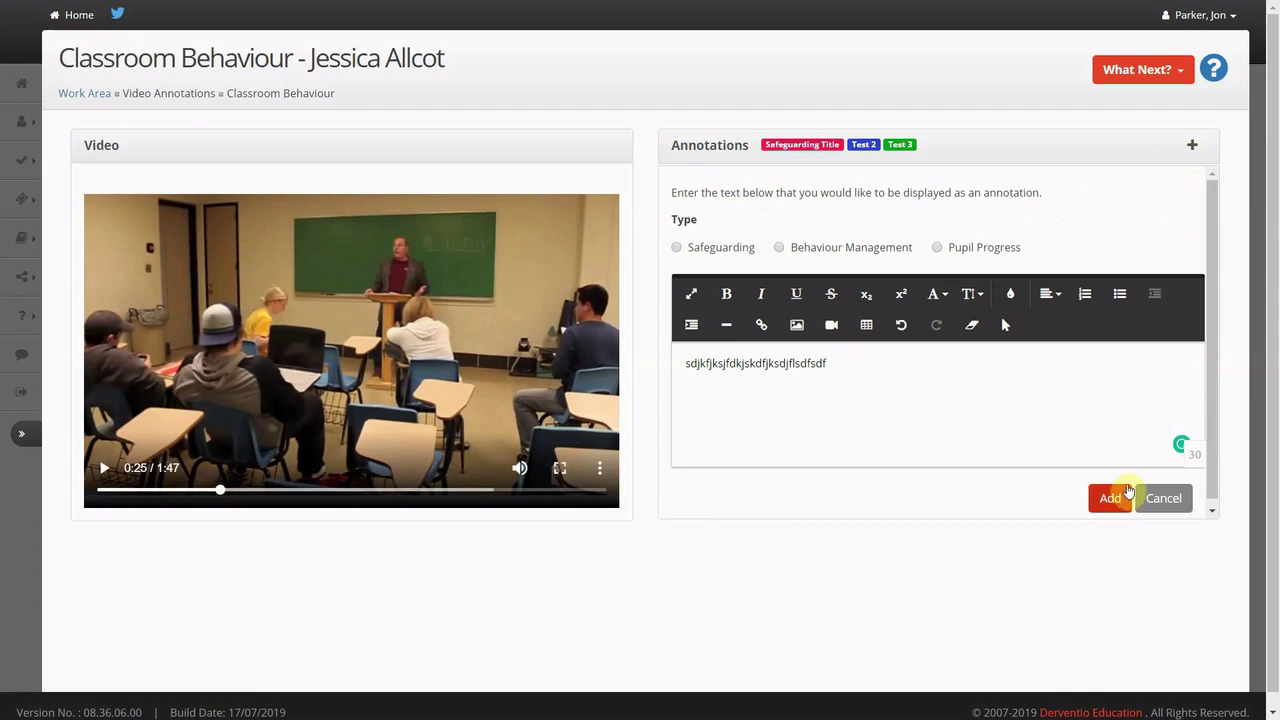
left_click(1158, 498)
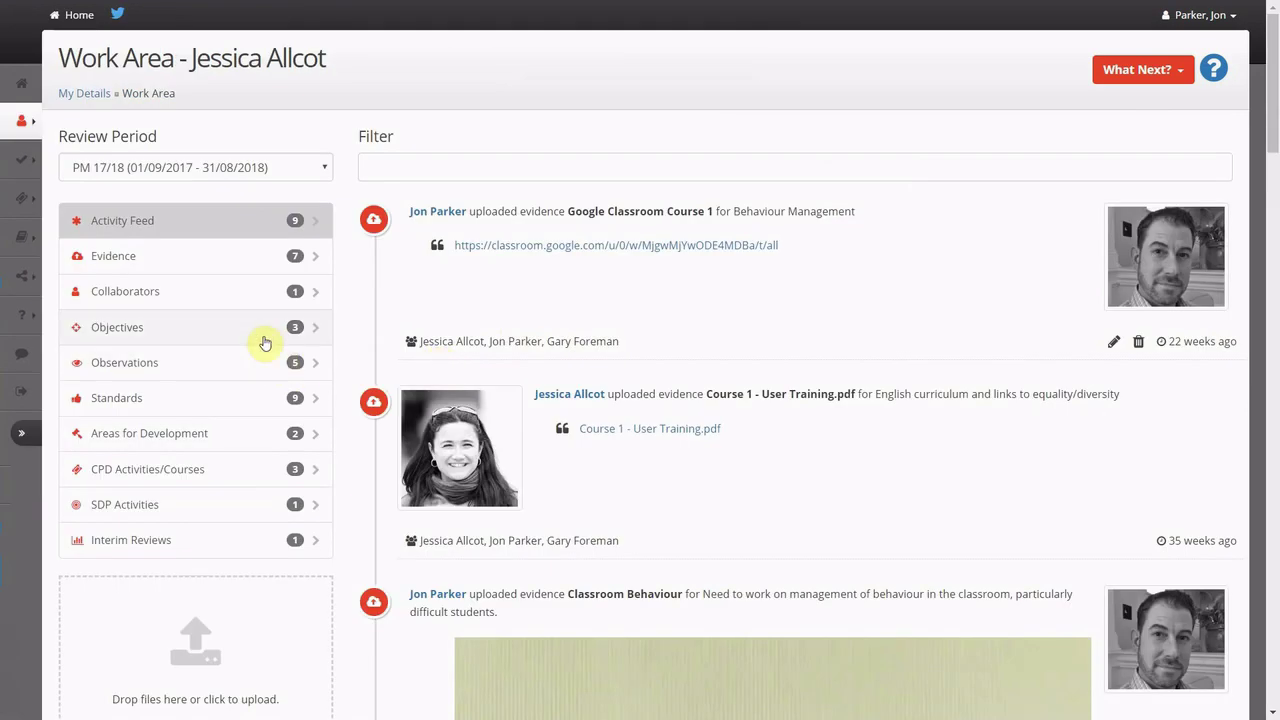
Step: Open the first objective and cycle its type through Priority and SDP Objective to Personal
left_click(267, 333)
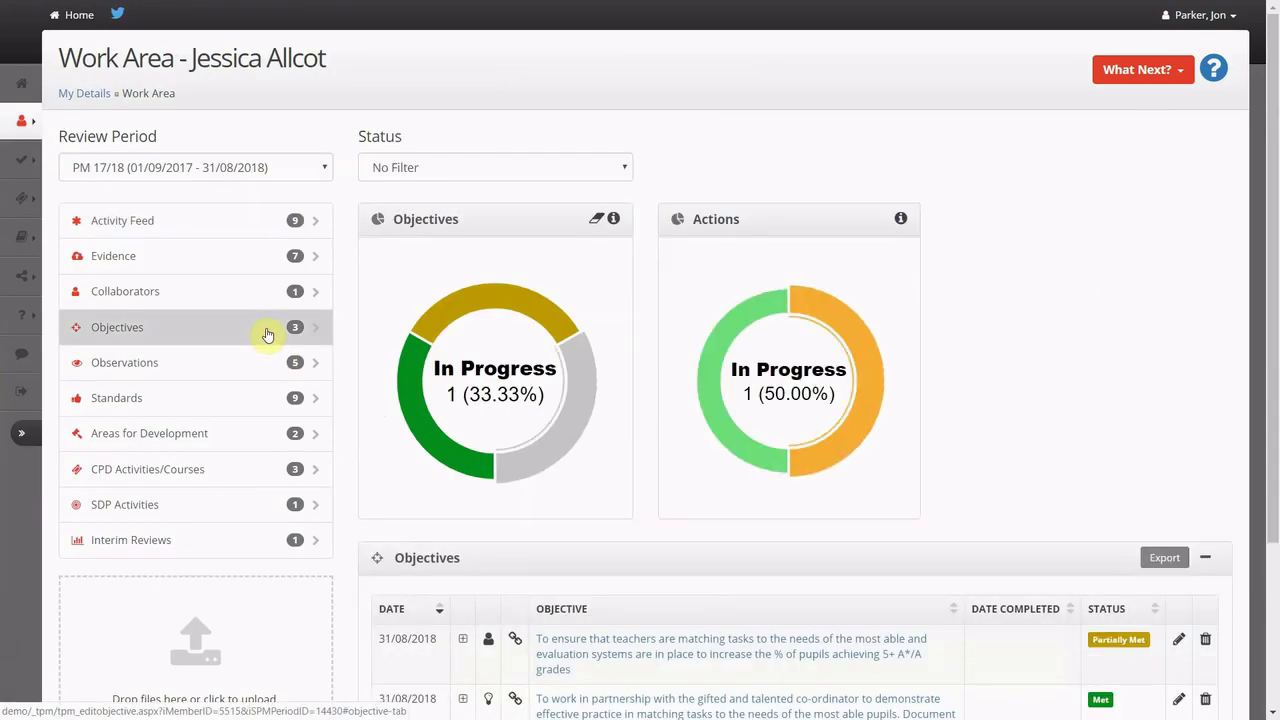
scroll(686, 491, "down", 2)
left_click(692, 491)
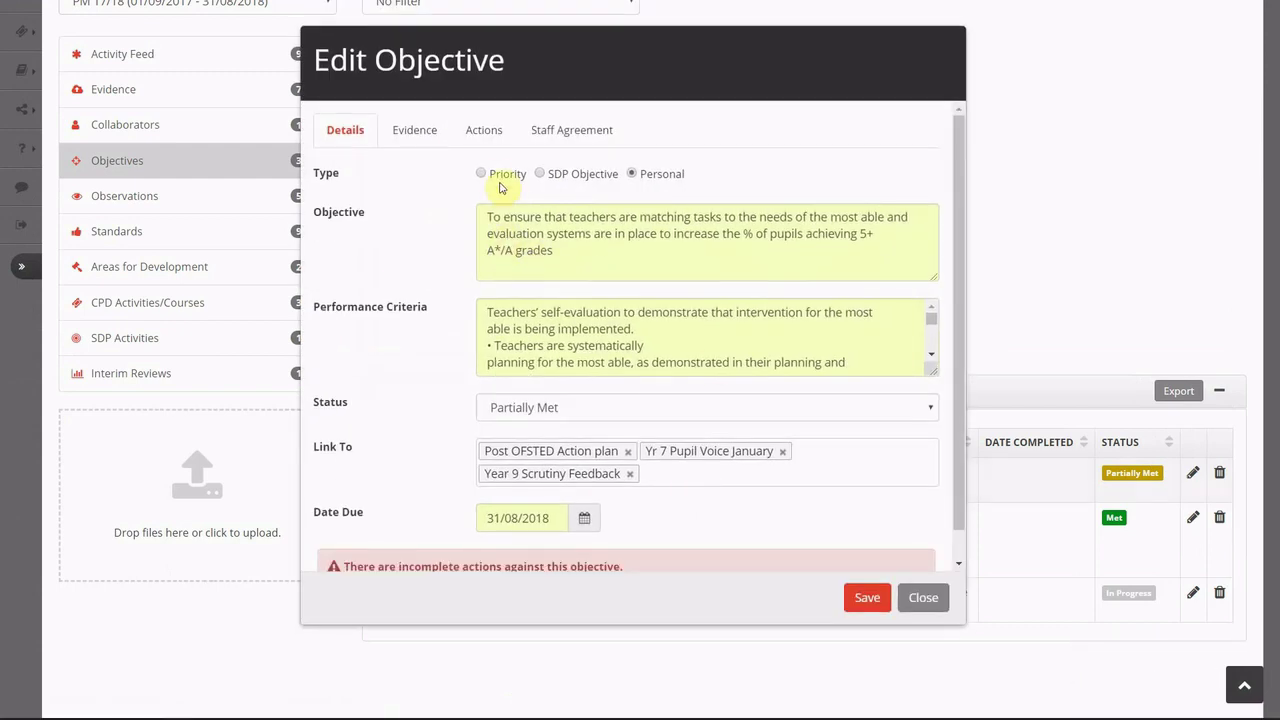
left_click(481, 176)
left_click(503, 219)
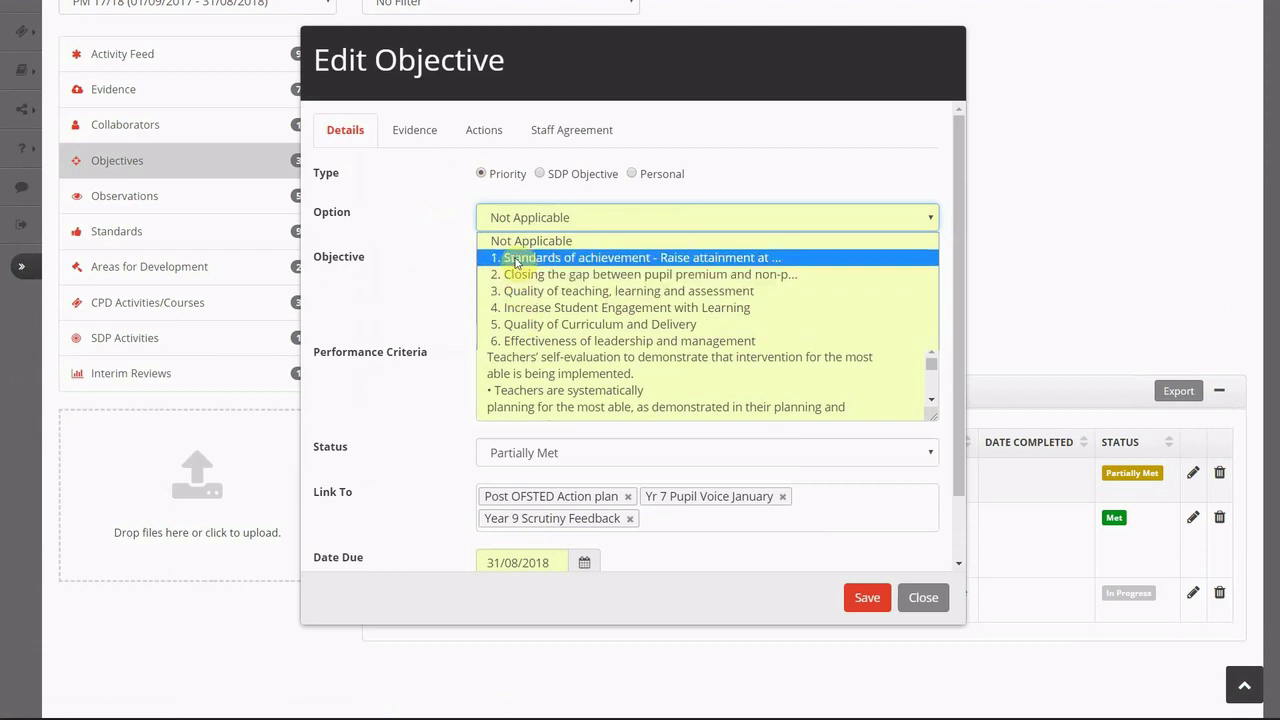
left_click(541, 175)
left_click(530, 219)
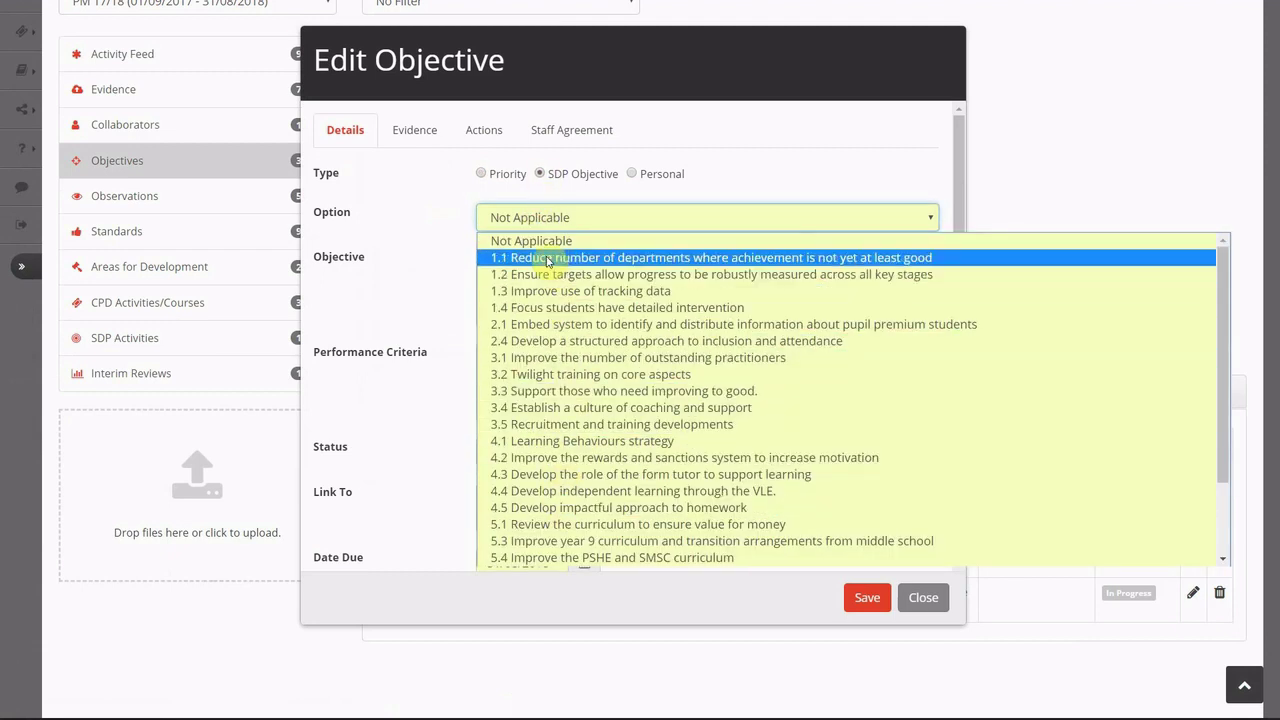
left_click(633, 176)
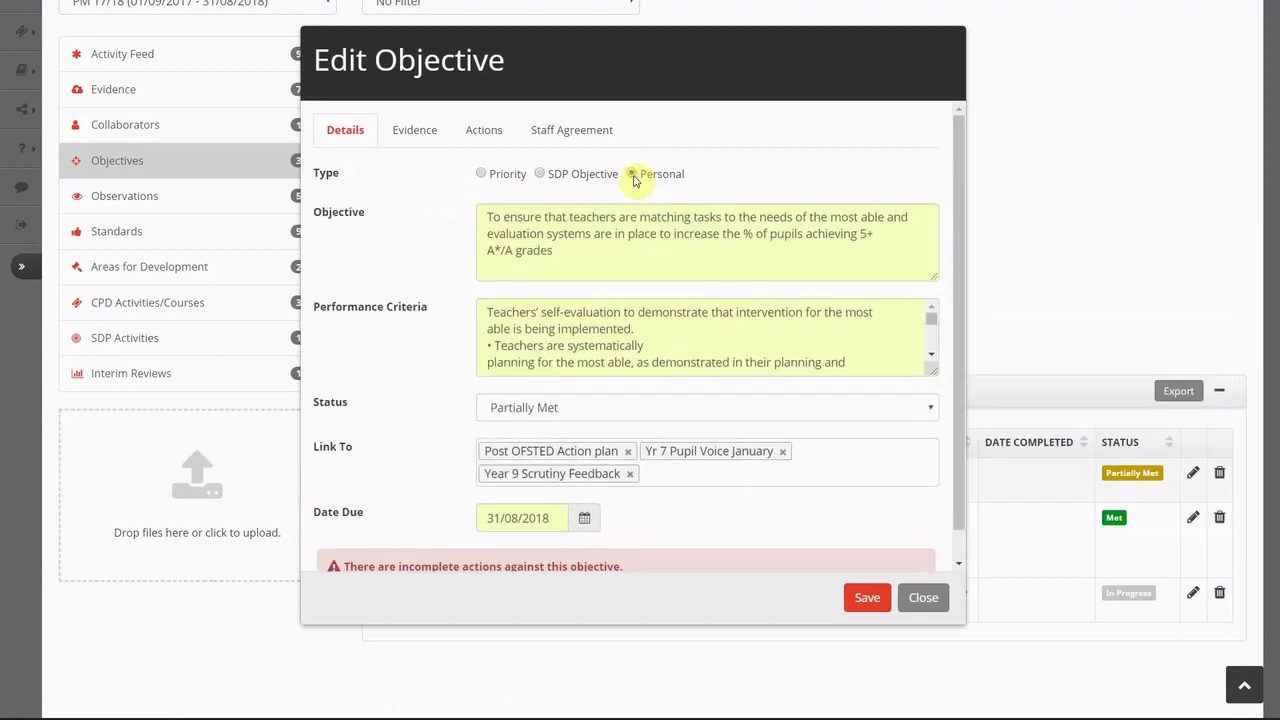
Step: Review the objective's Evidence and Actions tabs, then close it
left_click(424, 140)
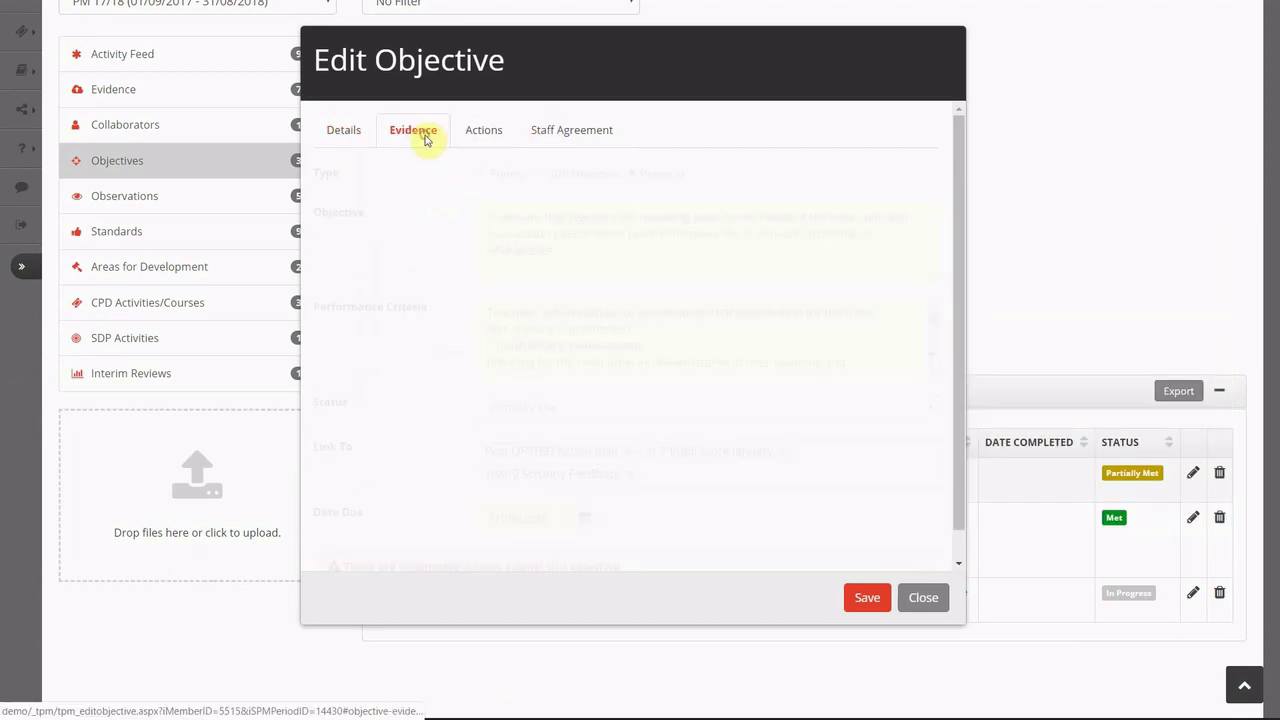
left_click(478, 133)
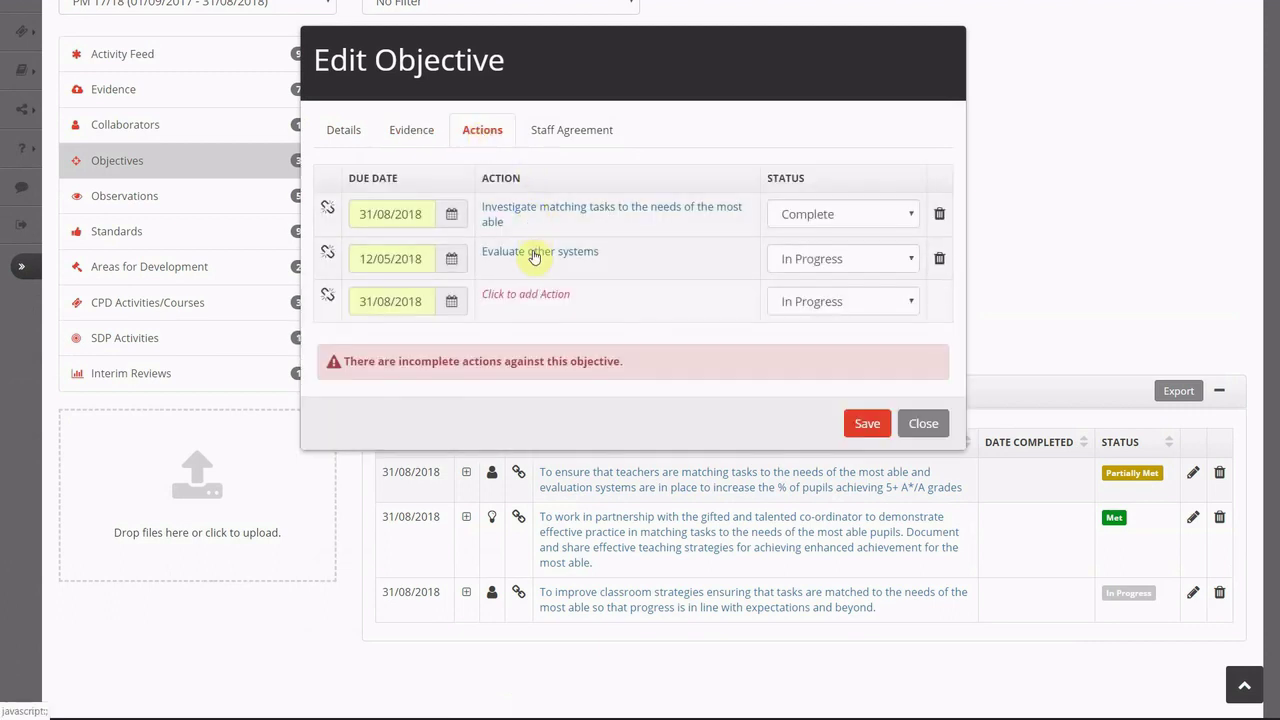
left_click(923, 425)
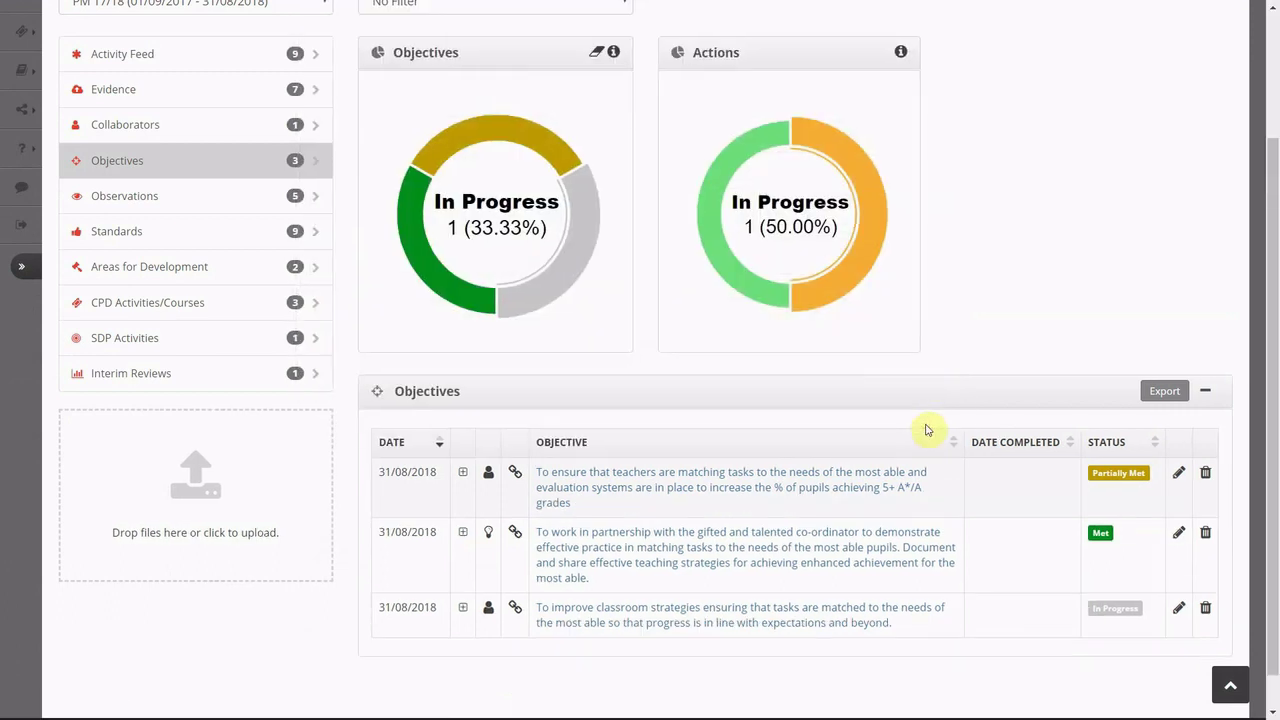
Step: Open Observations and view the April Observation form maximised
left_click(131, 197)
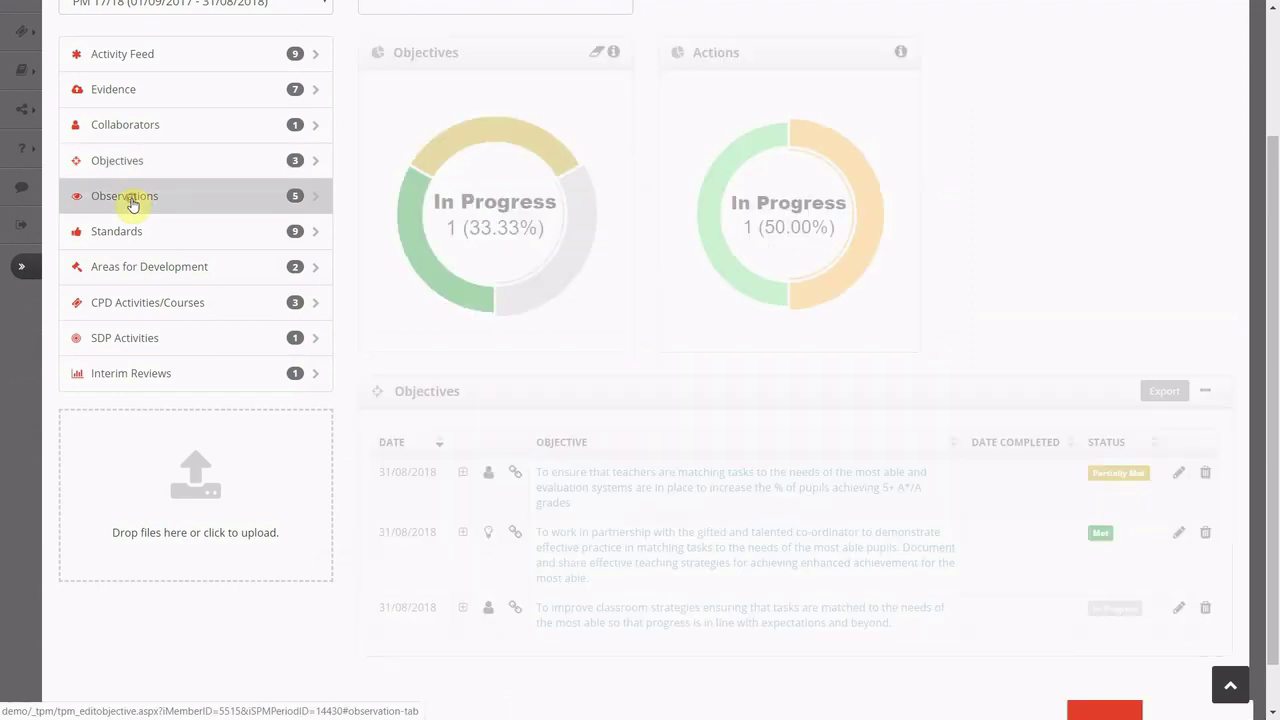
scroll(180, 237, "up", 2)
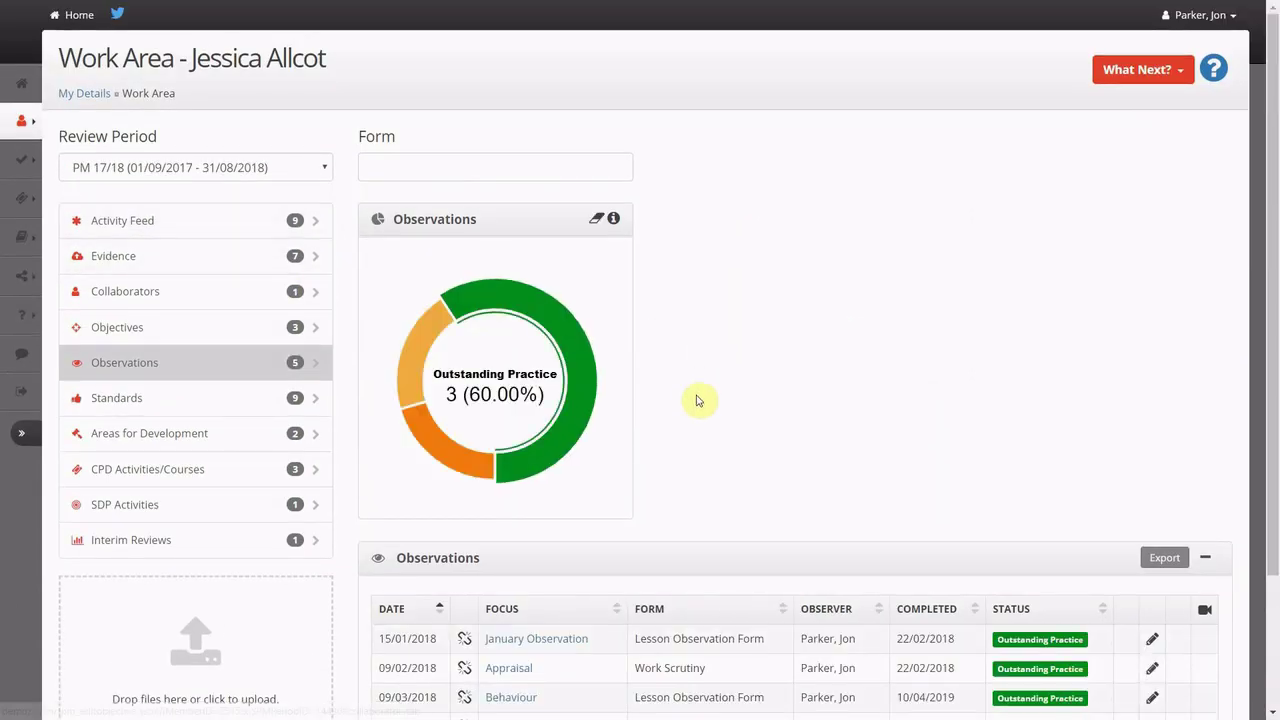
scroll(700, 404, "down", 2)
left_click(541, 589)
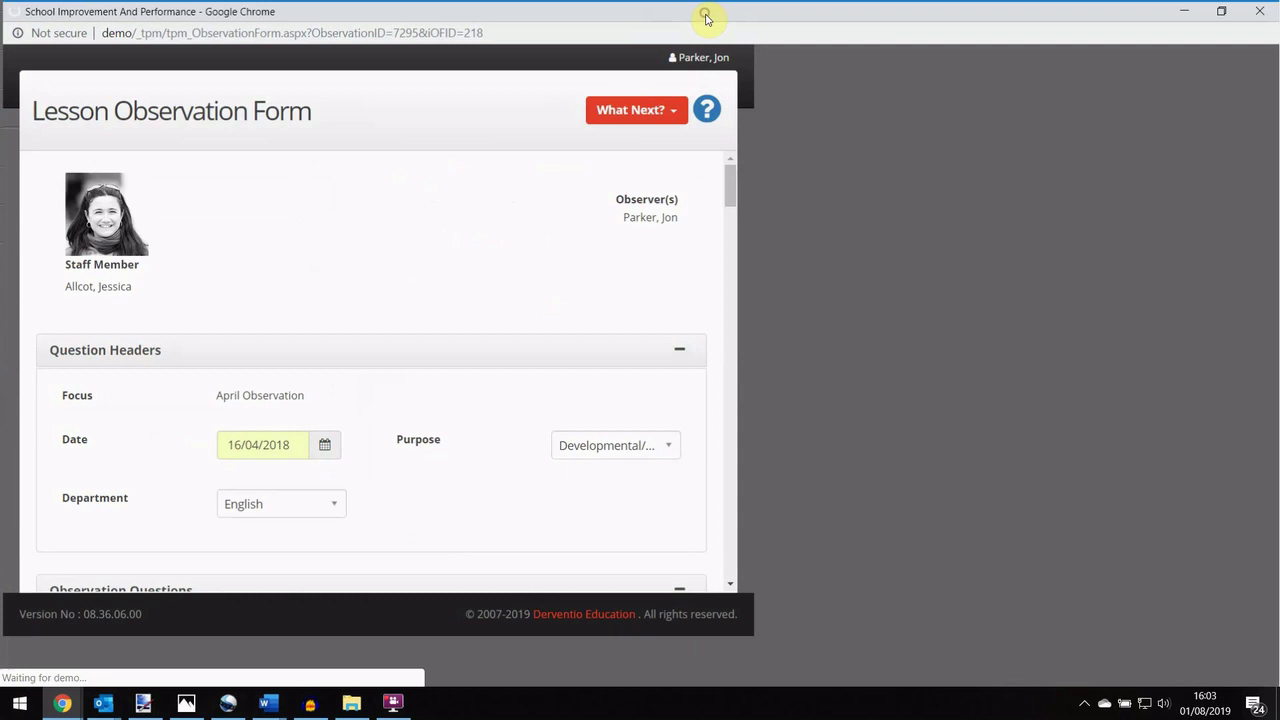
left_click(702, 15)
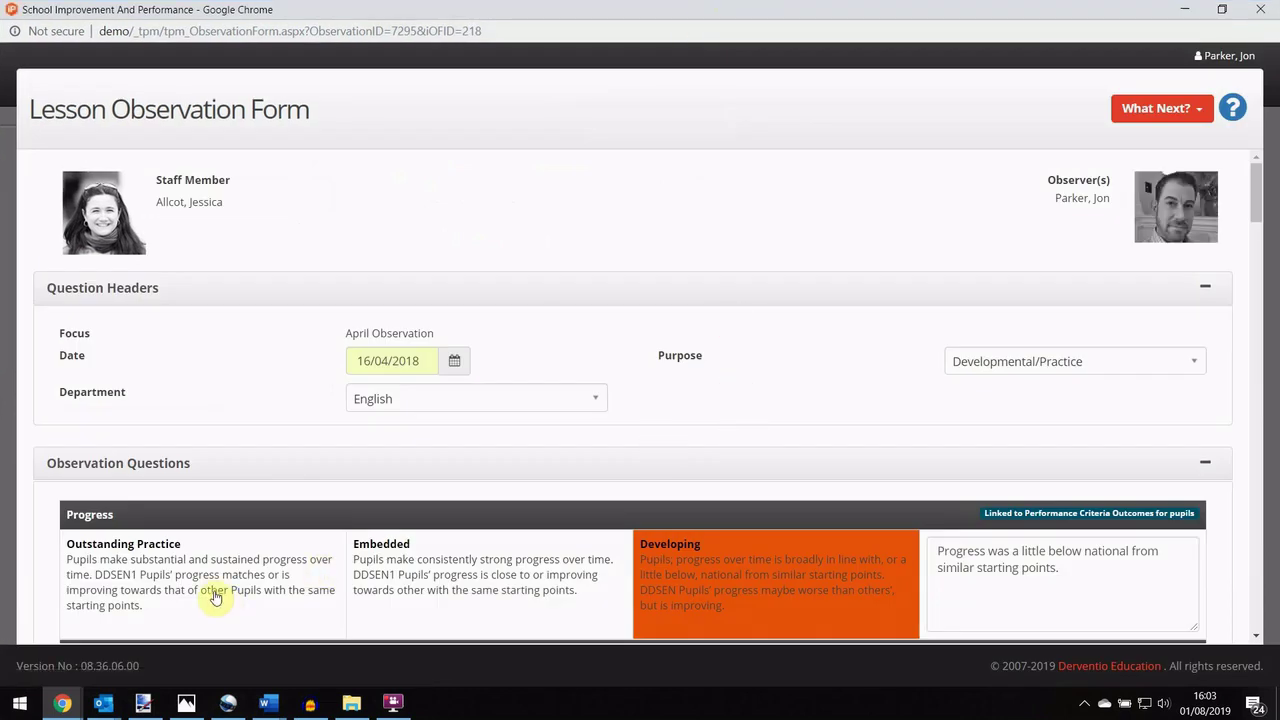
Step: Try Progress grades Outstanding Practice and Embedded, then set it back to Developing
left_click(215, 597)
left_click(409, 604)
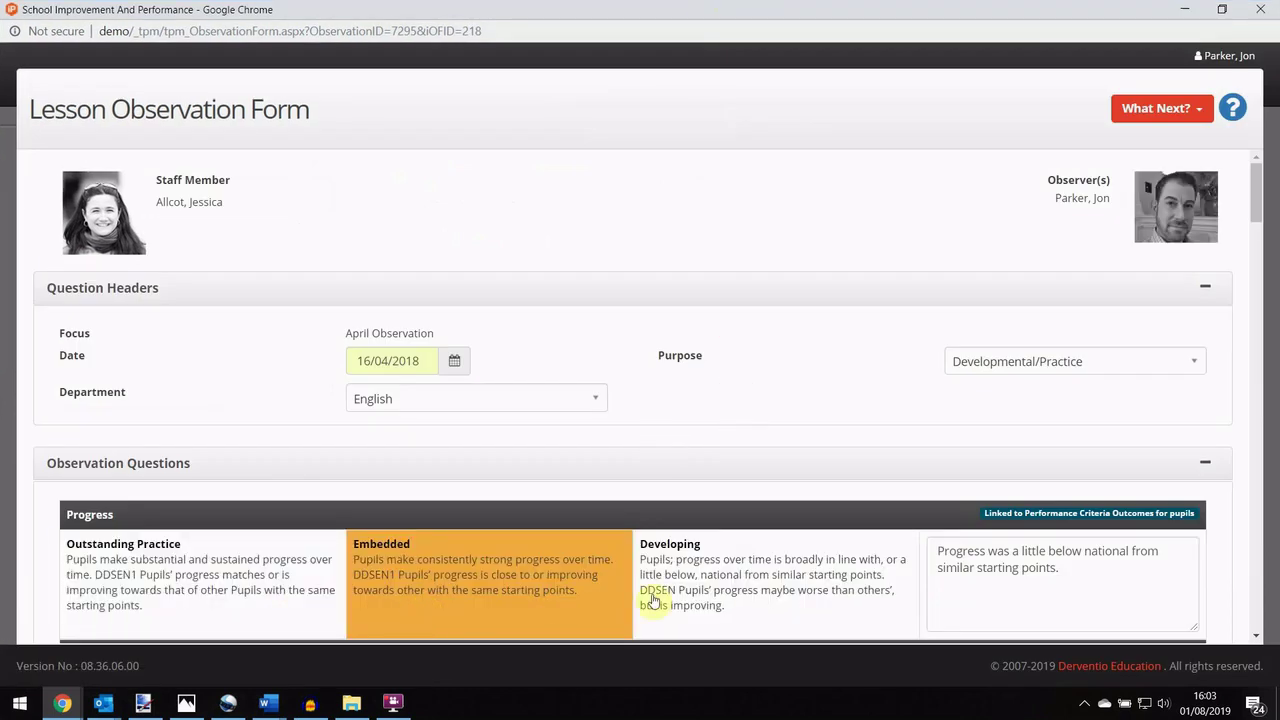
left_click(737, 582)
left_click_drag(1071, 562, 910, 531)
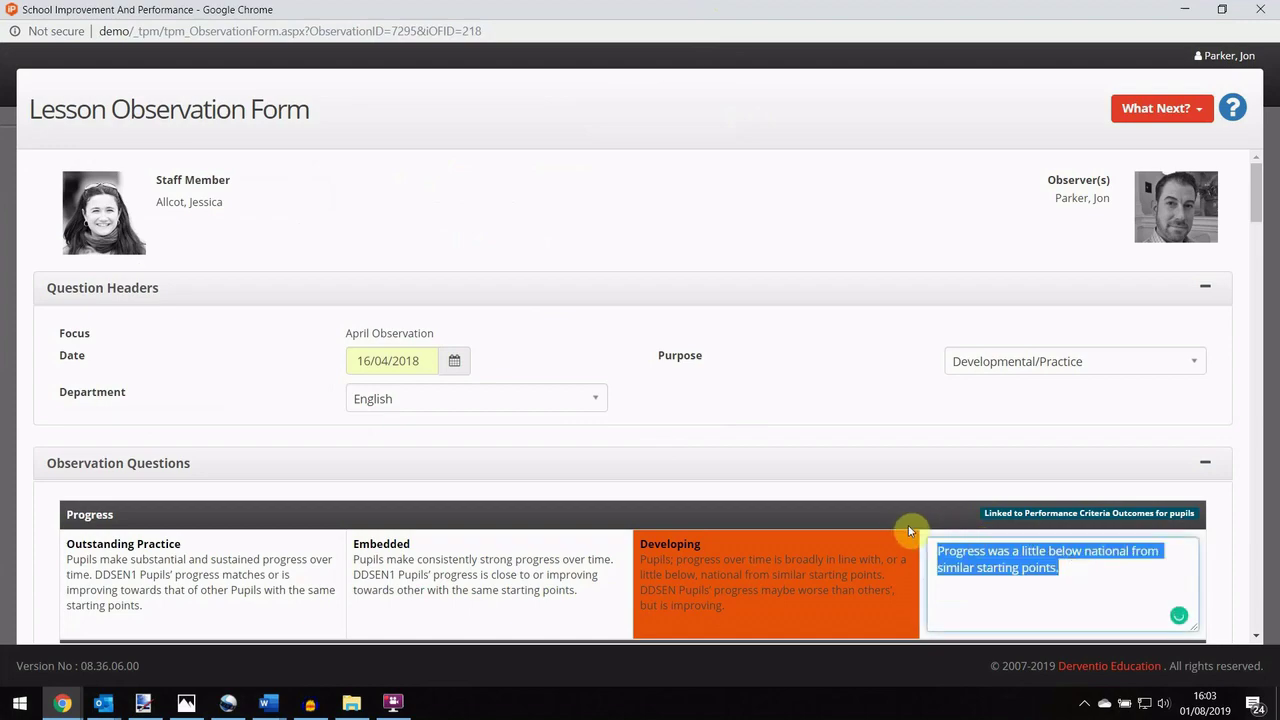
Step: Check the Outcomes for pupils and overall grading options, keeping overall grading Embedded
scroll(806, 585, "down", 1)
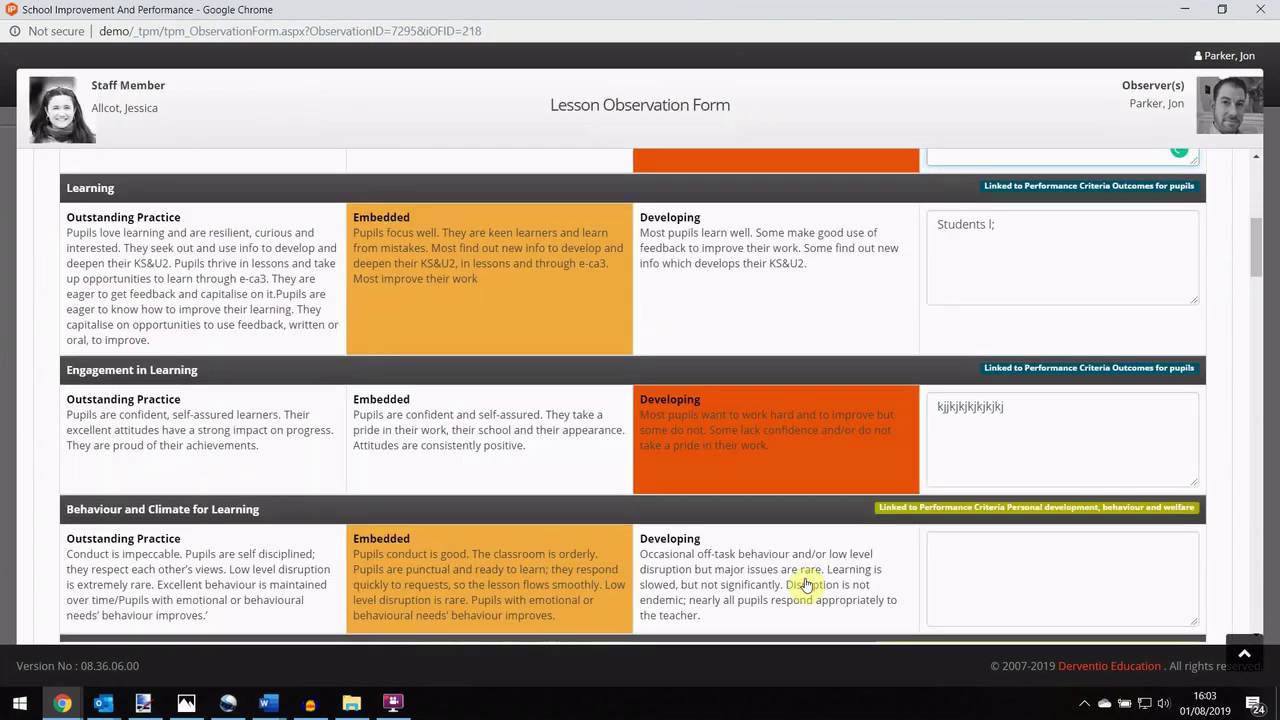
scroll(806, 584, "down", 1)
scroll(806, 584, "down", 8)
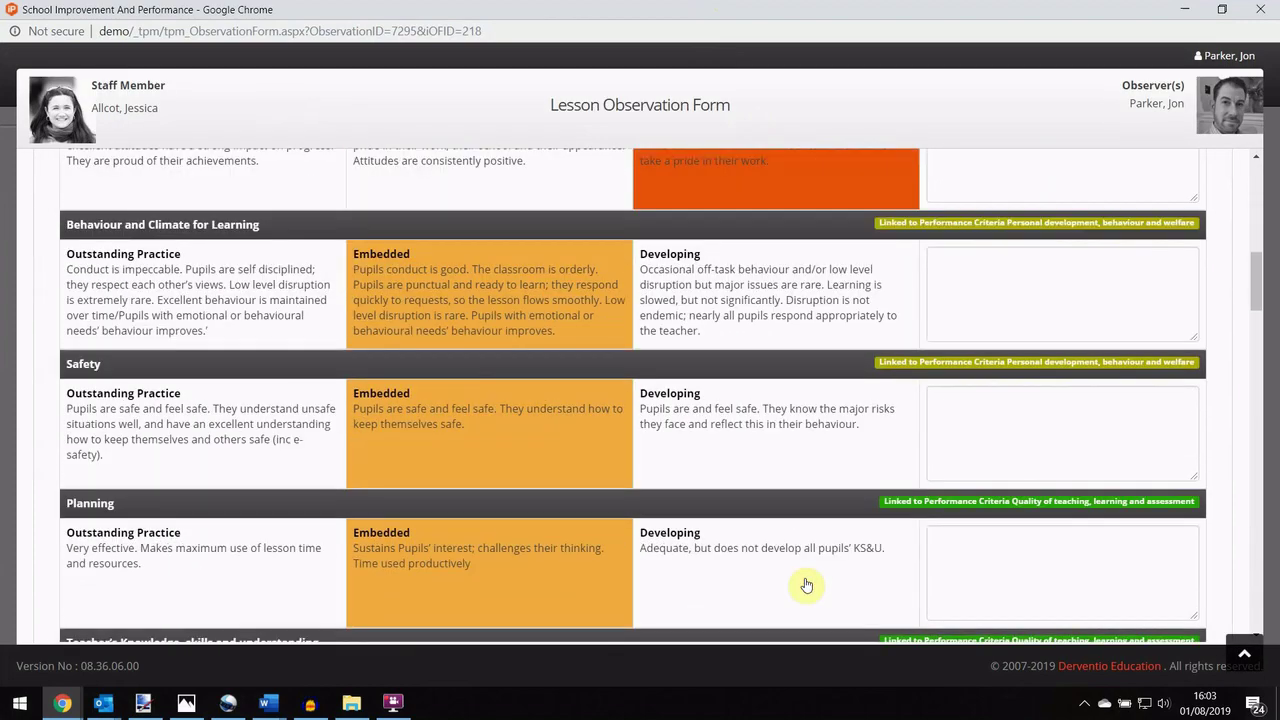
scroll(810, 583, "down", 12)
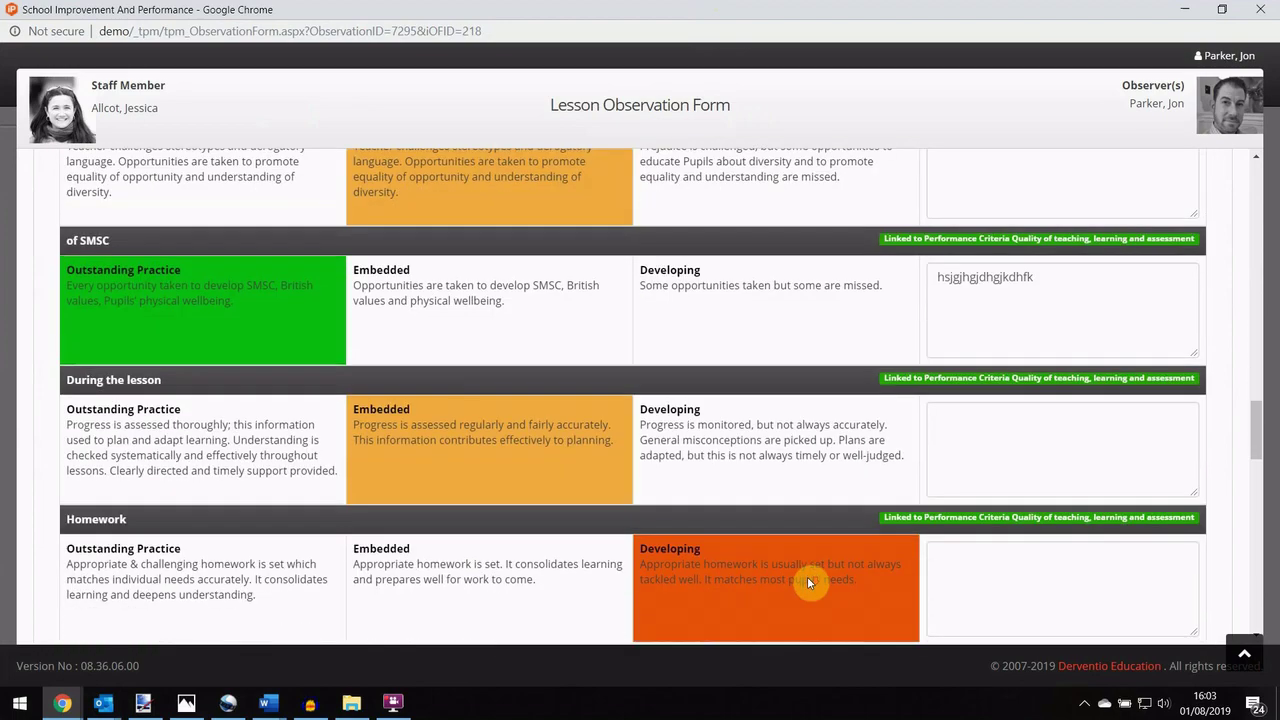
scroll(810, 583, "down", 2)
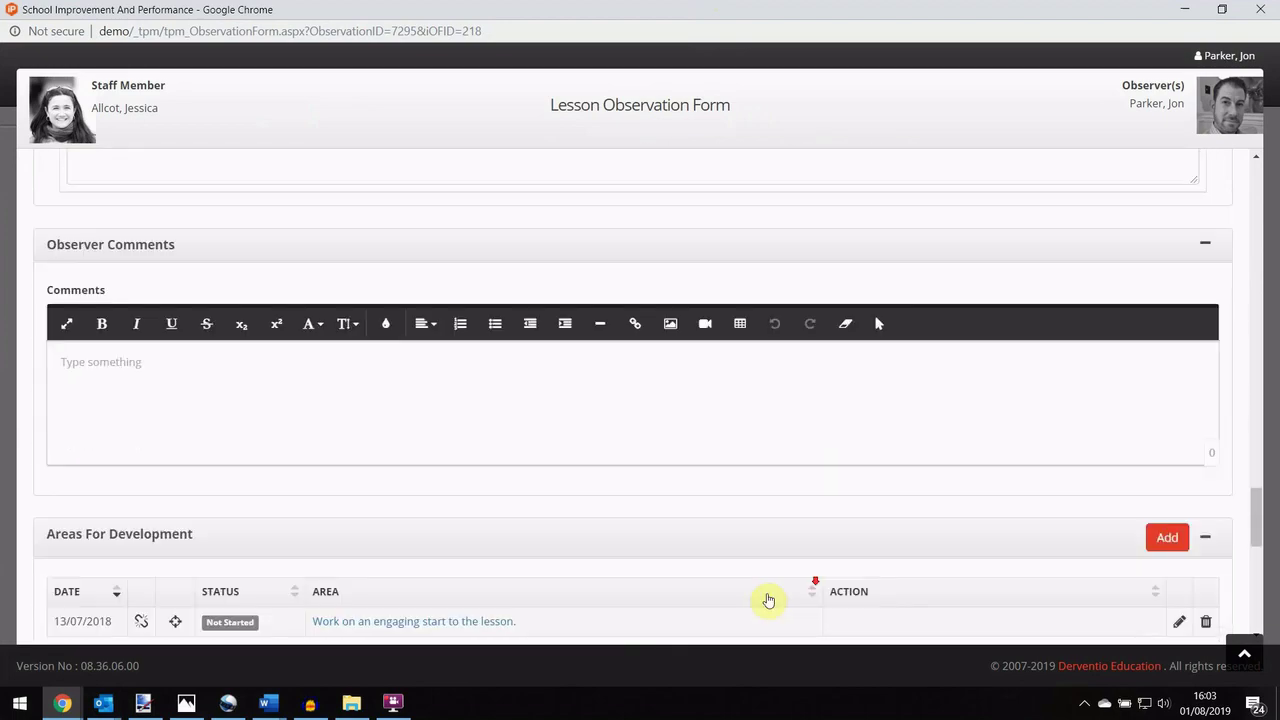
scroll(188, 410, "down", 3)
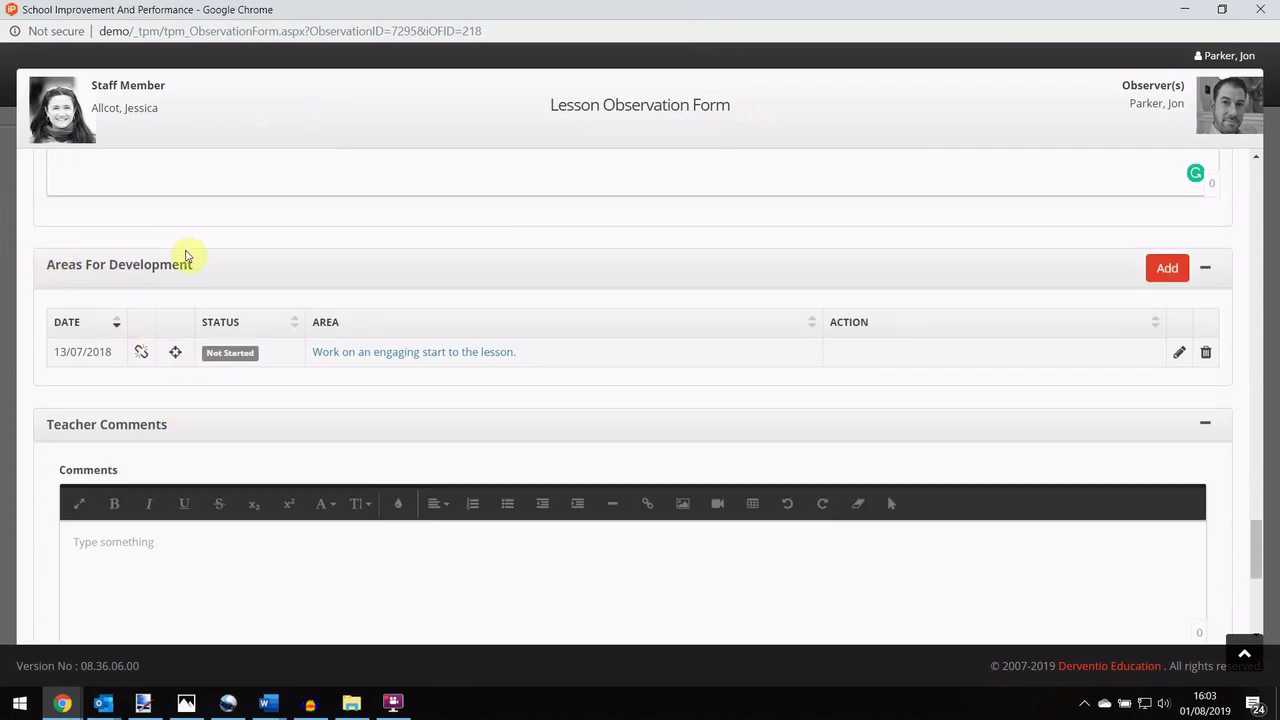
scroll(224, 382, "down", 3)
scroll(224, 381, "down", 2)
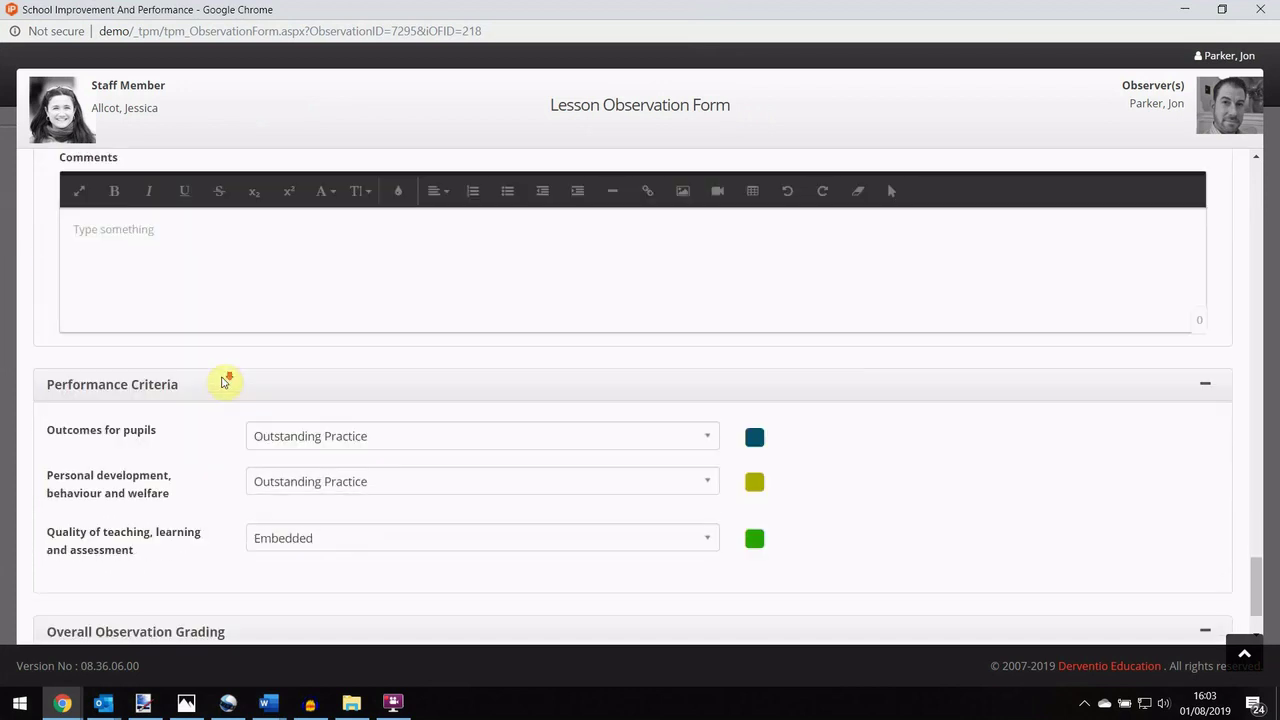
left_click(380, 332)
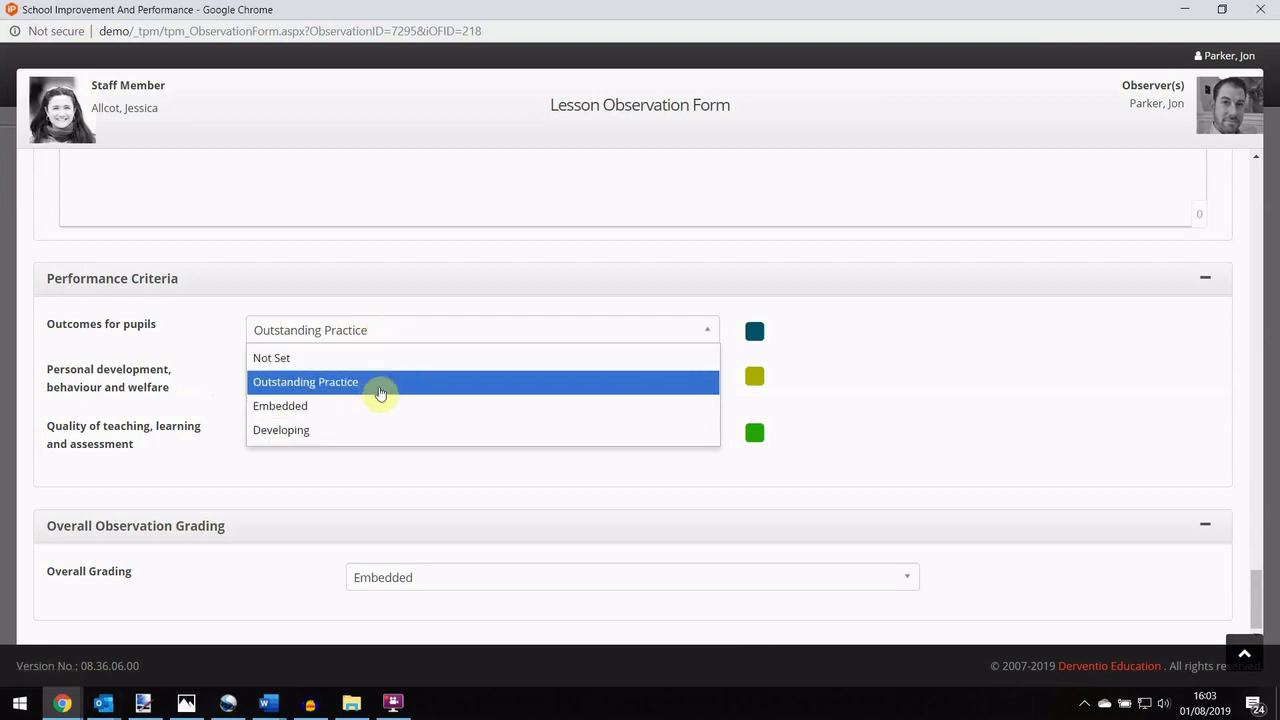
left_click(500, 575)
left_click(500, 577)
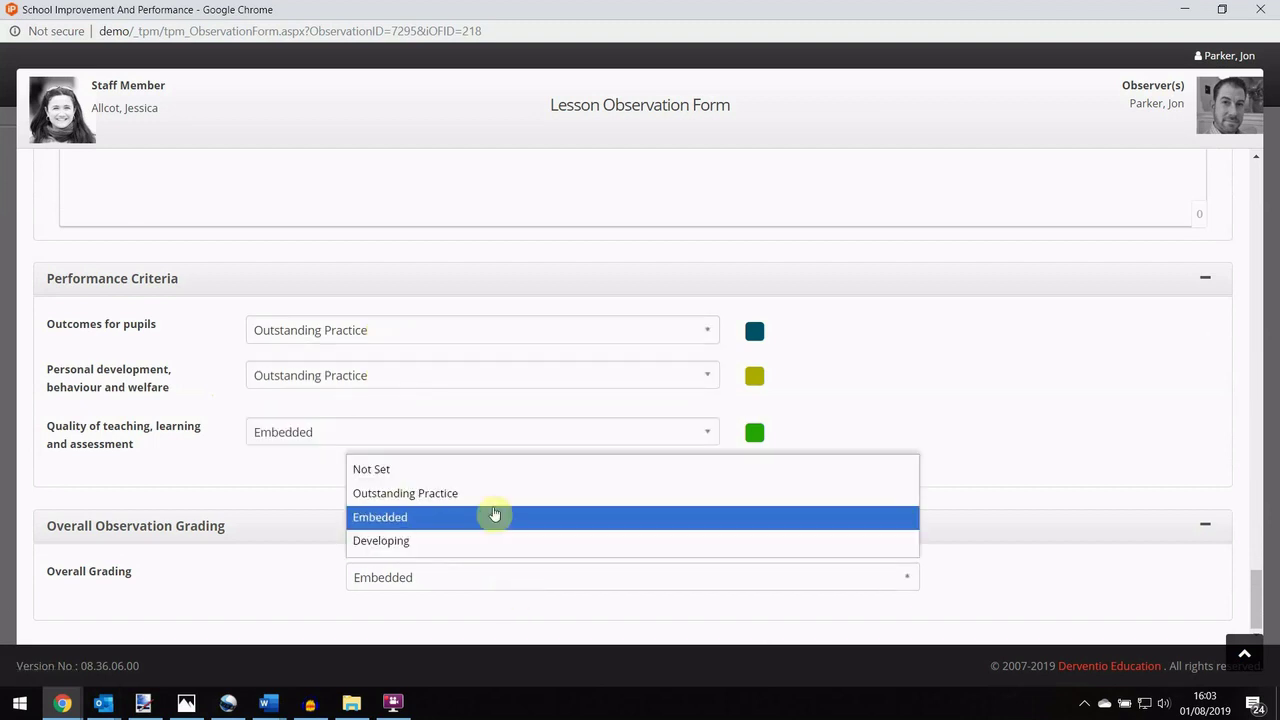
left_click(993, 434)
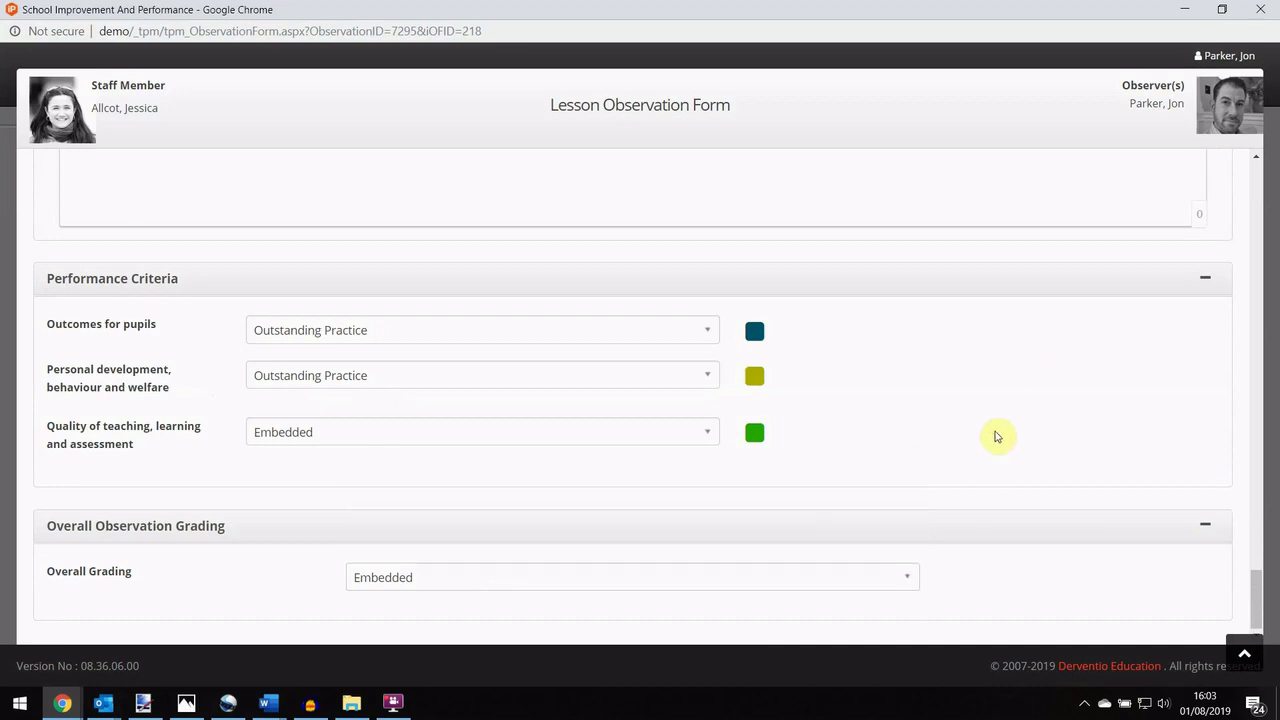
left_click(1260, 12)
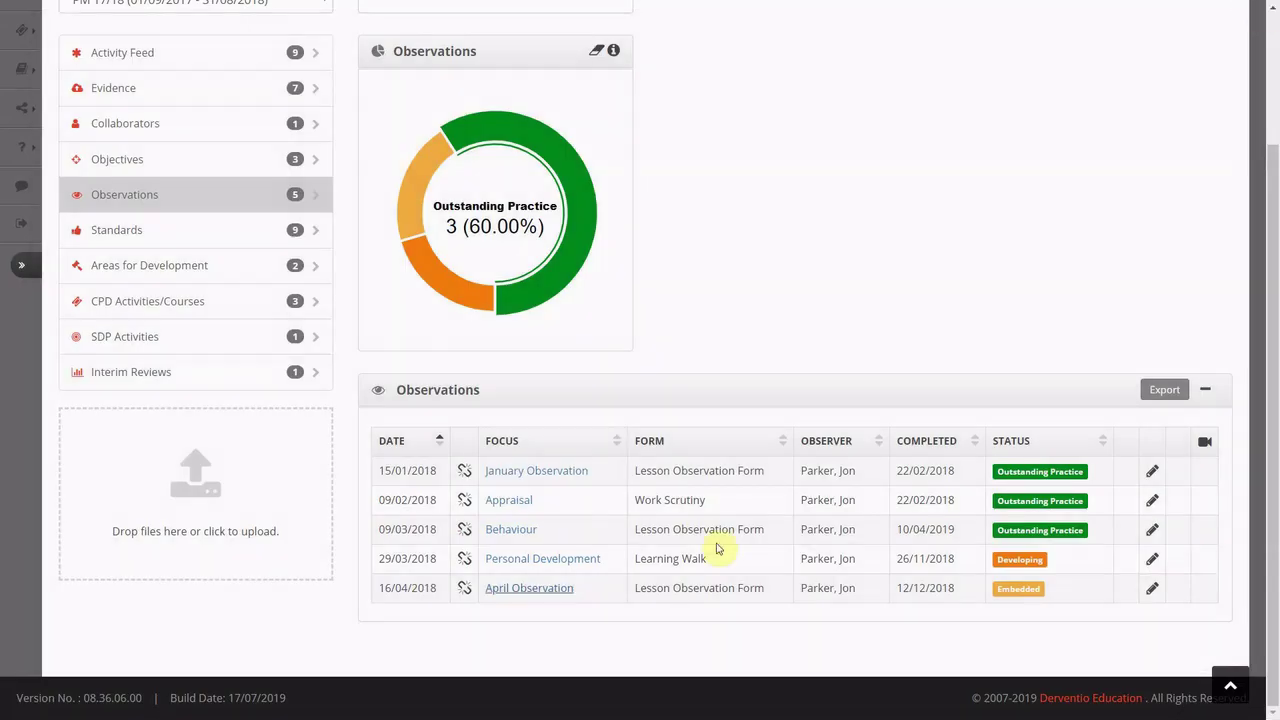
left_click(574, 566)
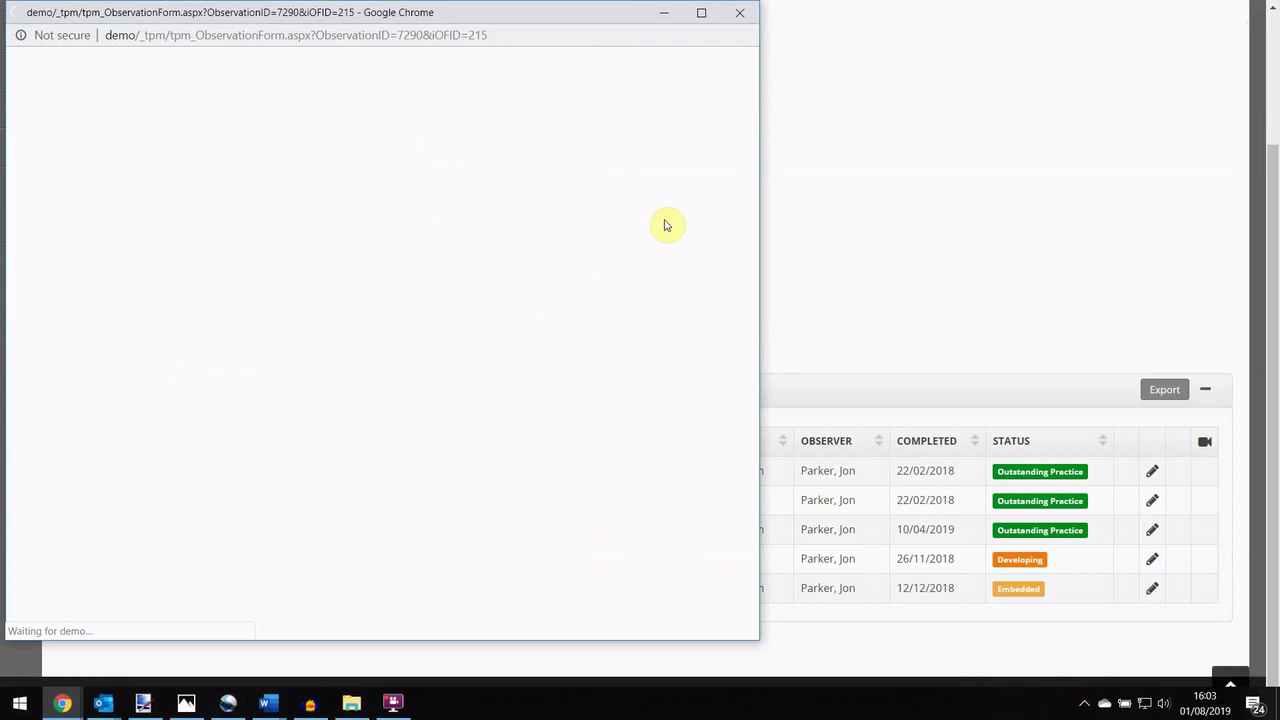
left_click(711, 14)
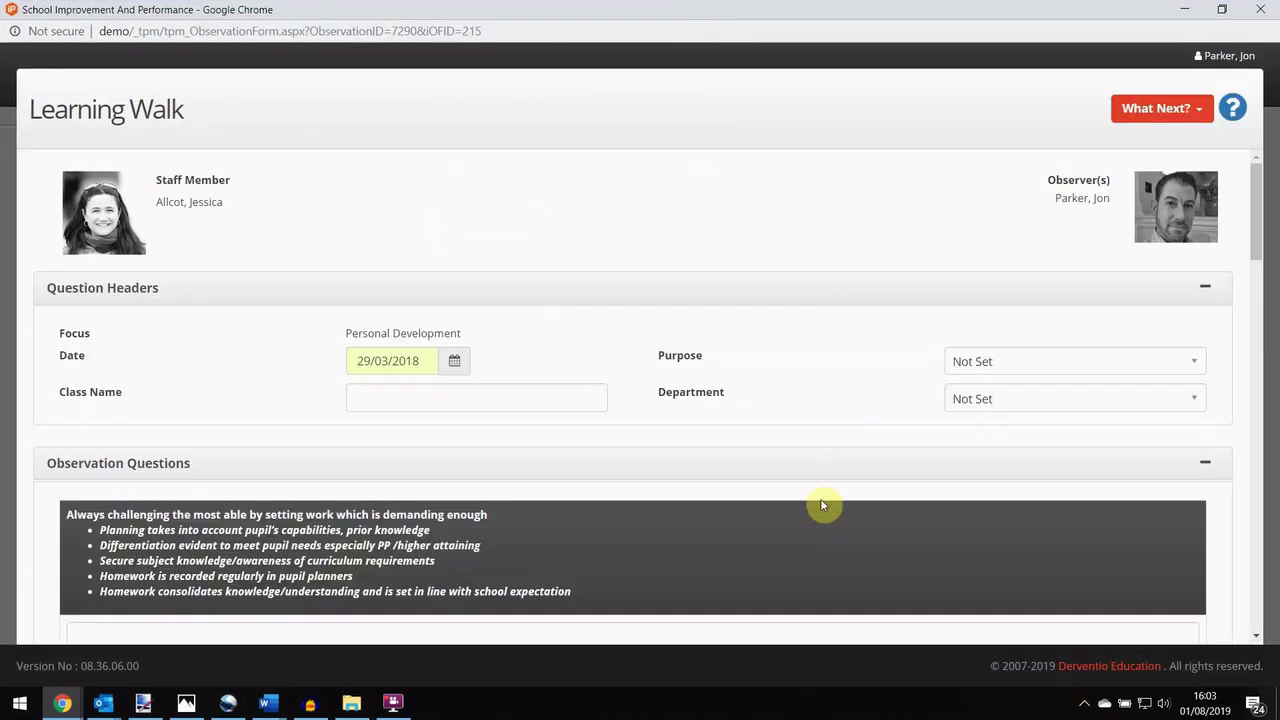
scroll(823, 505, "down", 5)
scroll(822, 506, "up", 1)
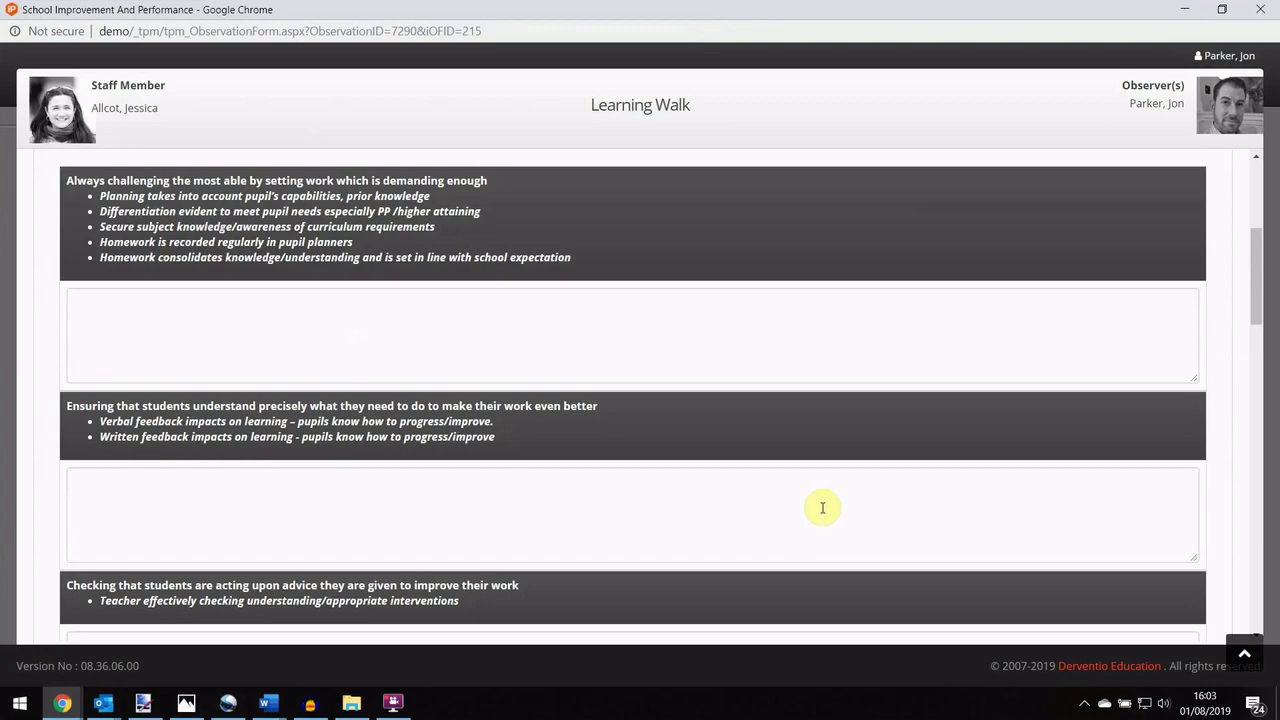
scroll(822, 508, "up", 4)
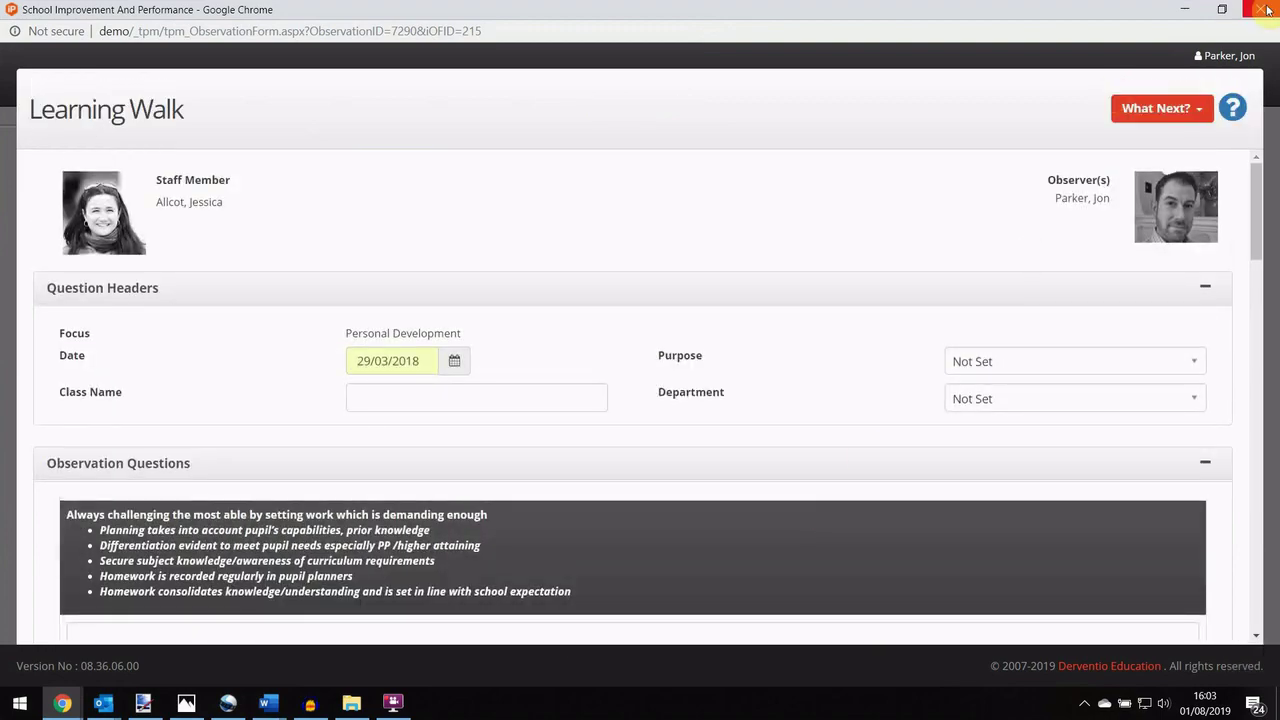
left_click(1268, 9)
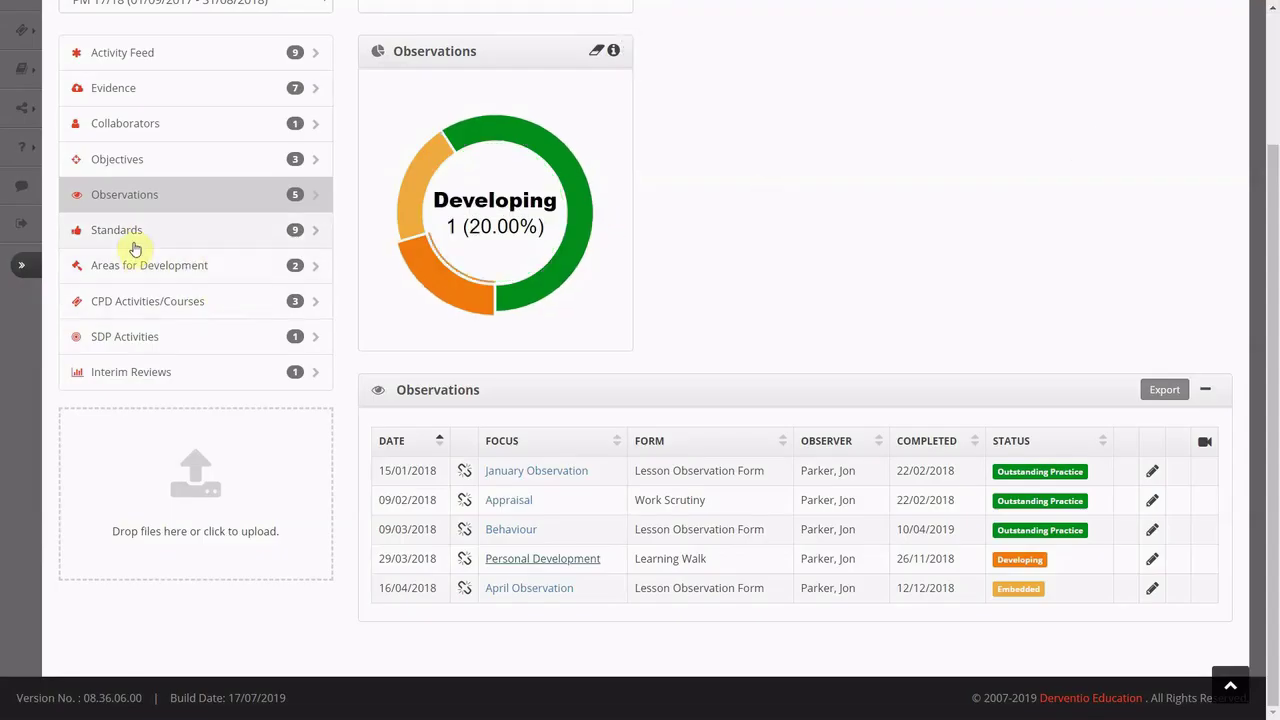
Step: Rate standard i.1 (high expectations) as Embedded in the Standards reviewer ratings
left_click(130, 236)
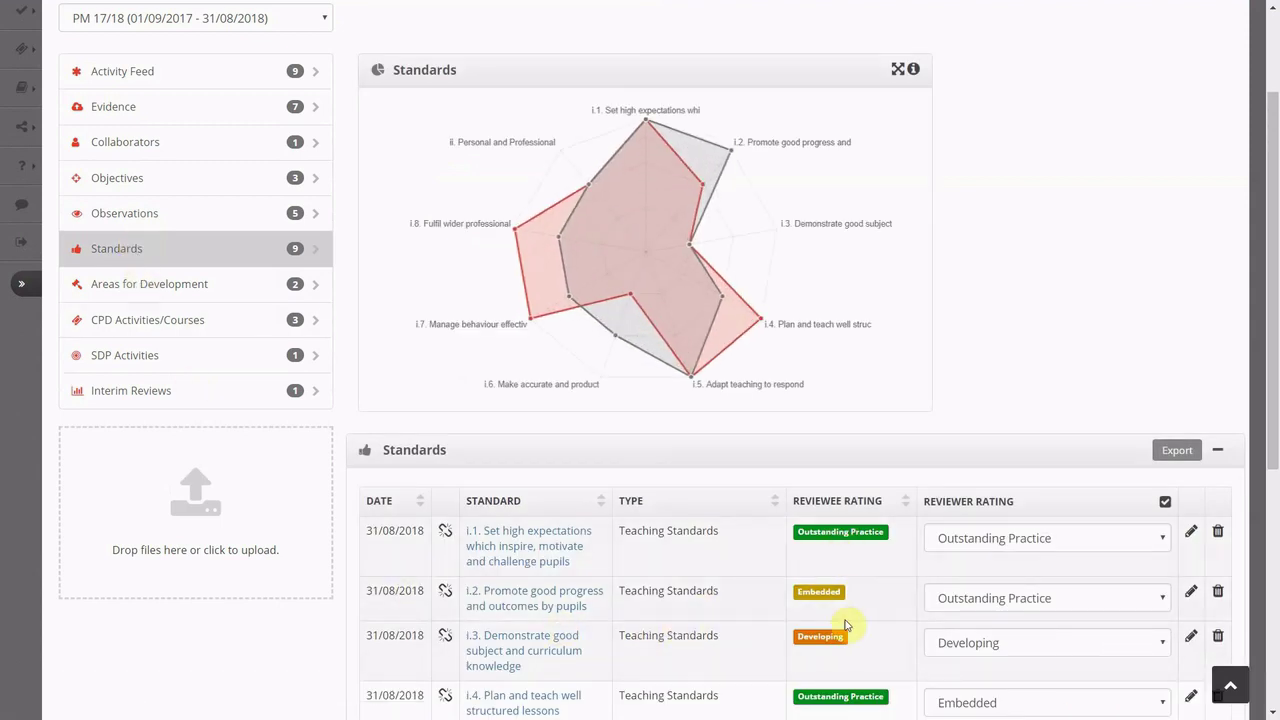
left_click(965, 540)
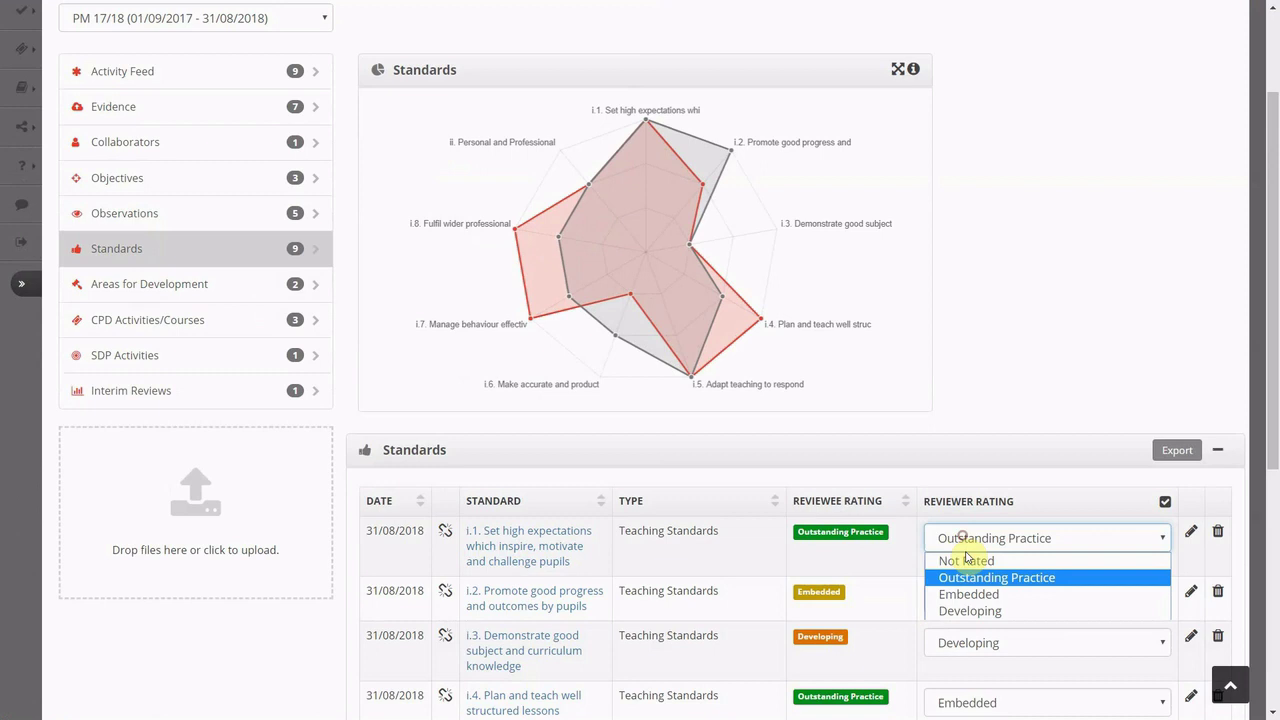
left_click(970, 598)
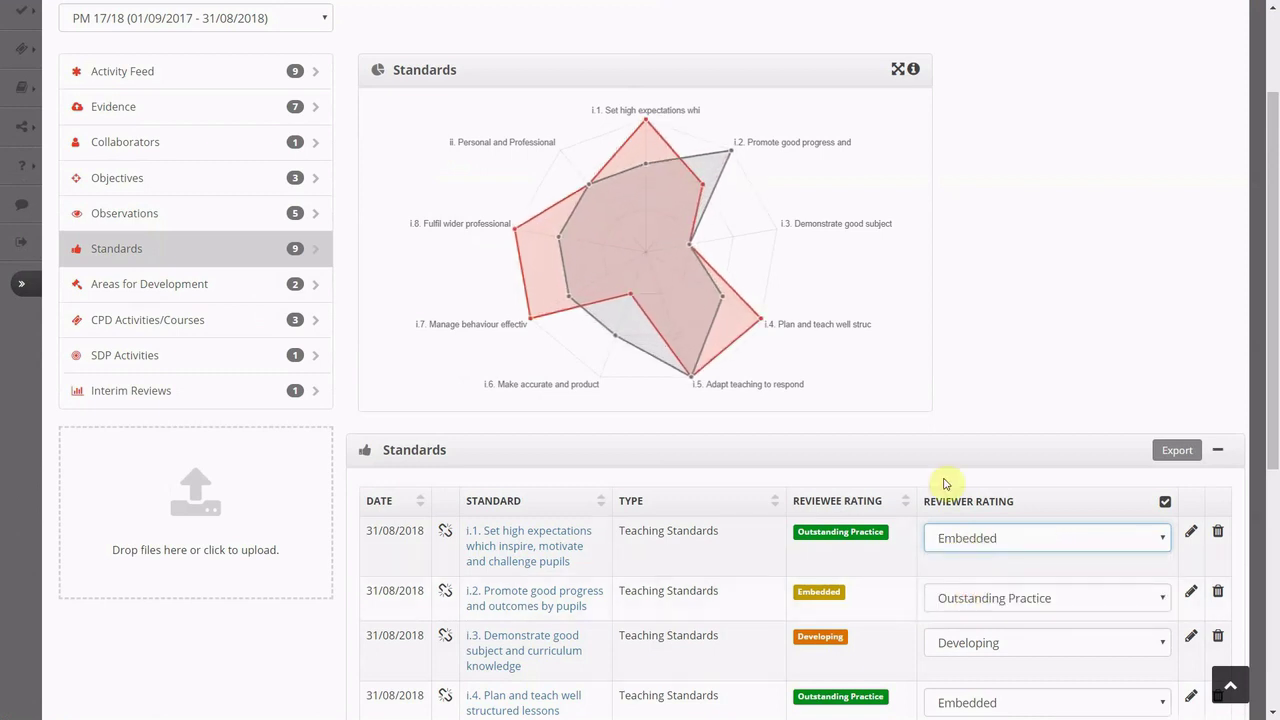
mouse_move(741, 319)
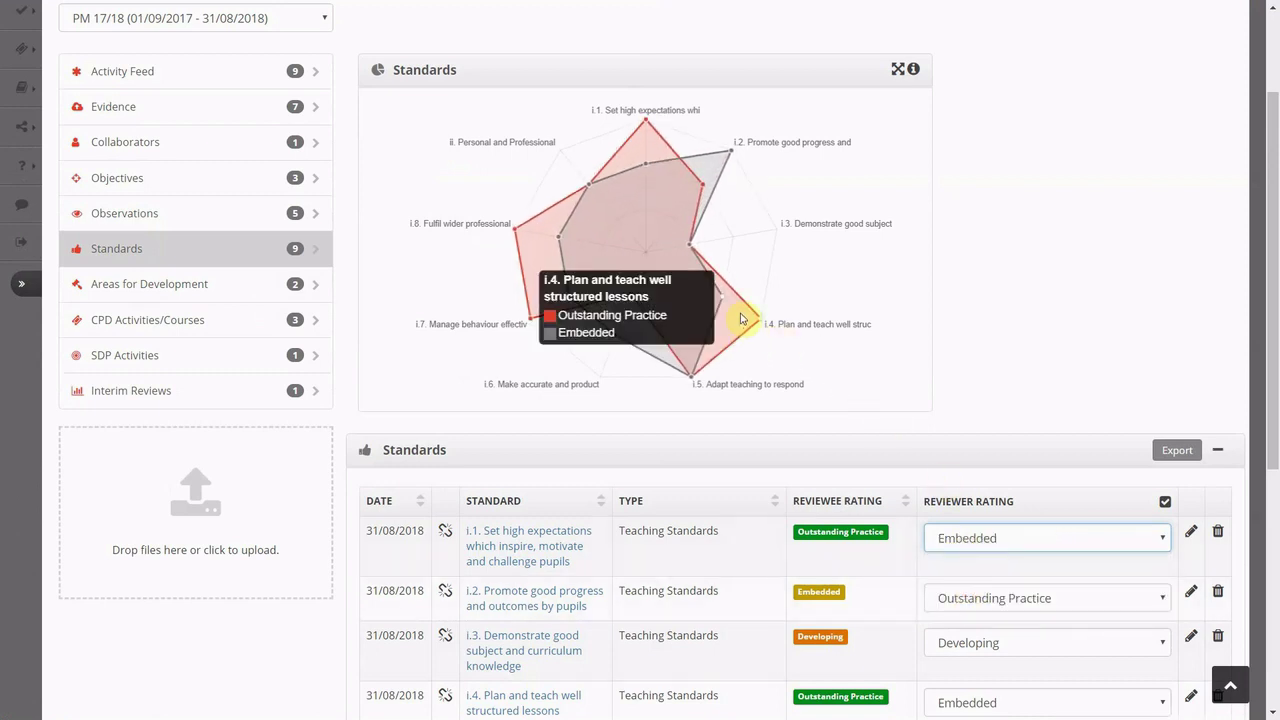
mouse_move(701, 211)
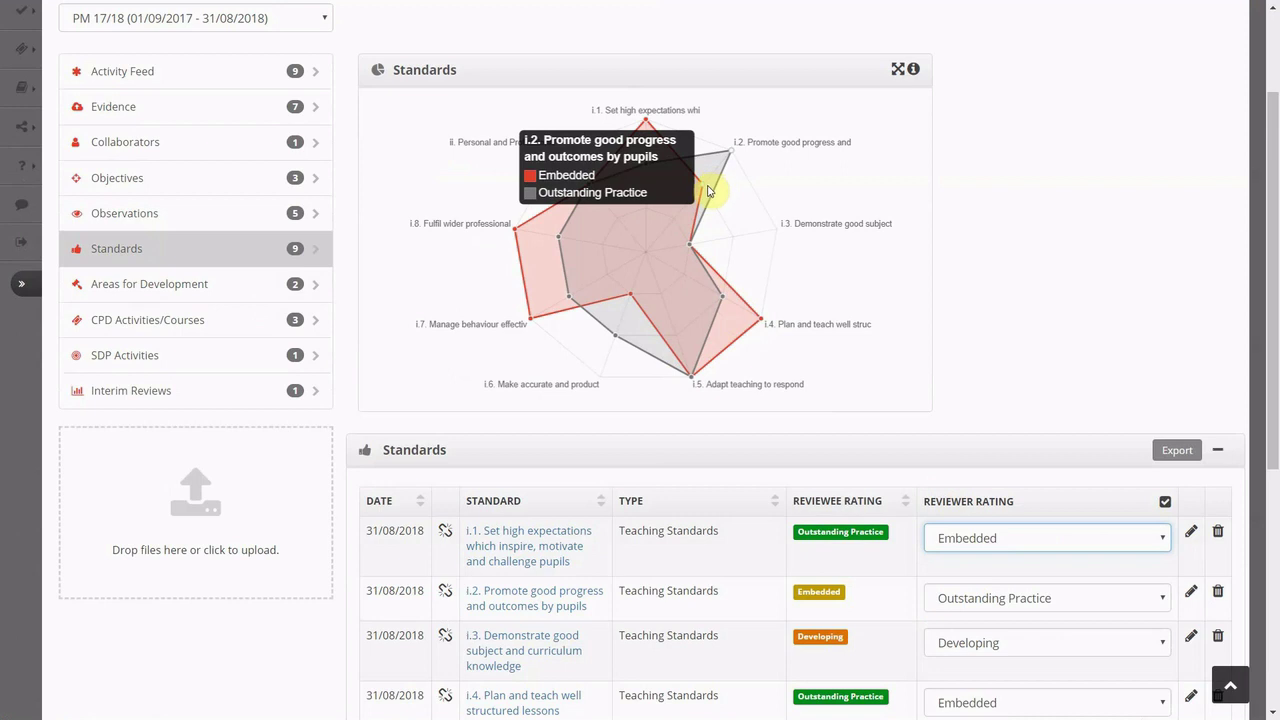
Step: Visit Areas for Development, then show the CPD Activities/Courses list of three courses totalling £195.00
left_click(214, 286)
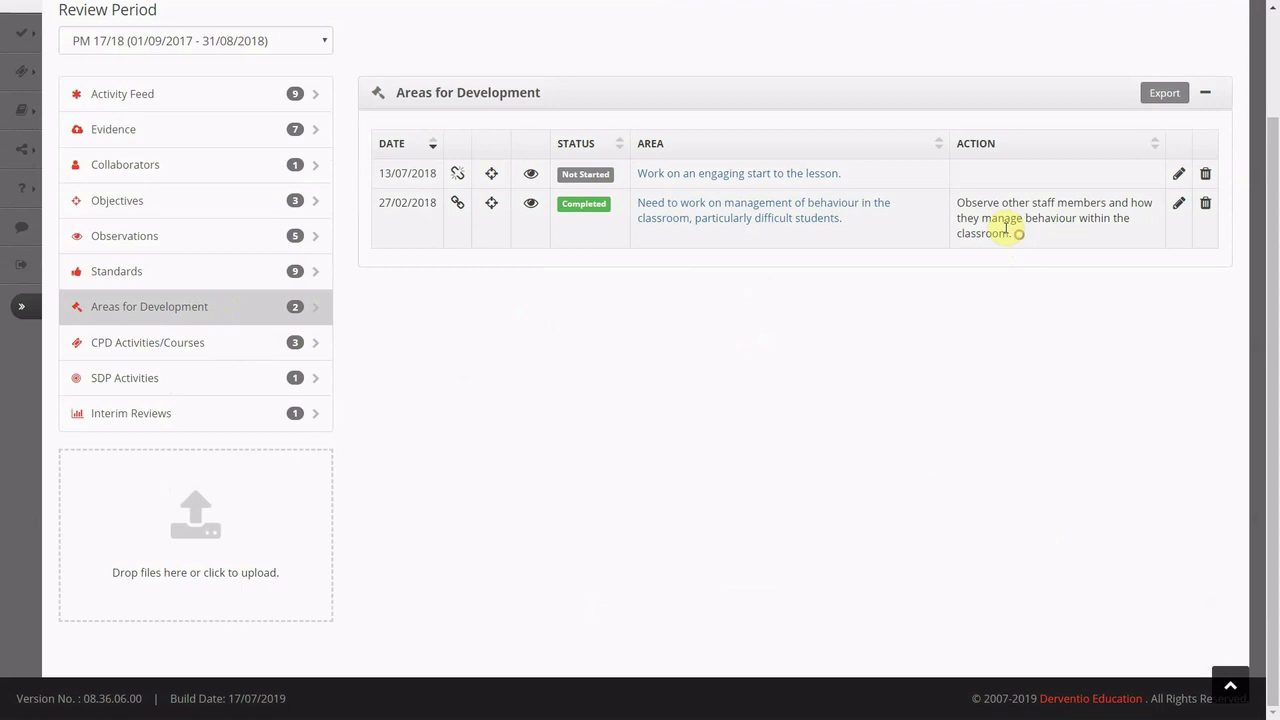
left_click_drag(1011, 234, 962, 204)
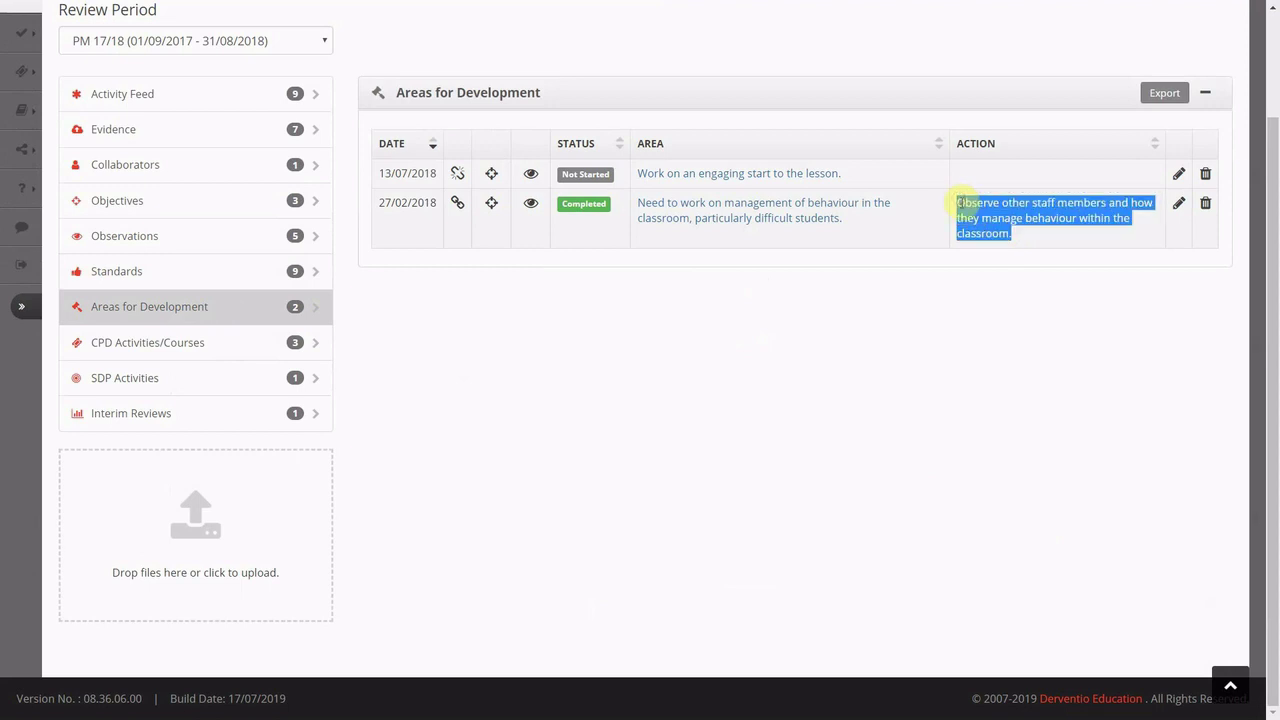
left_click(205, 346)
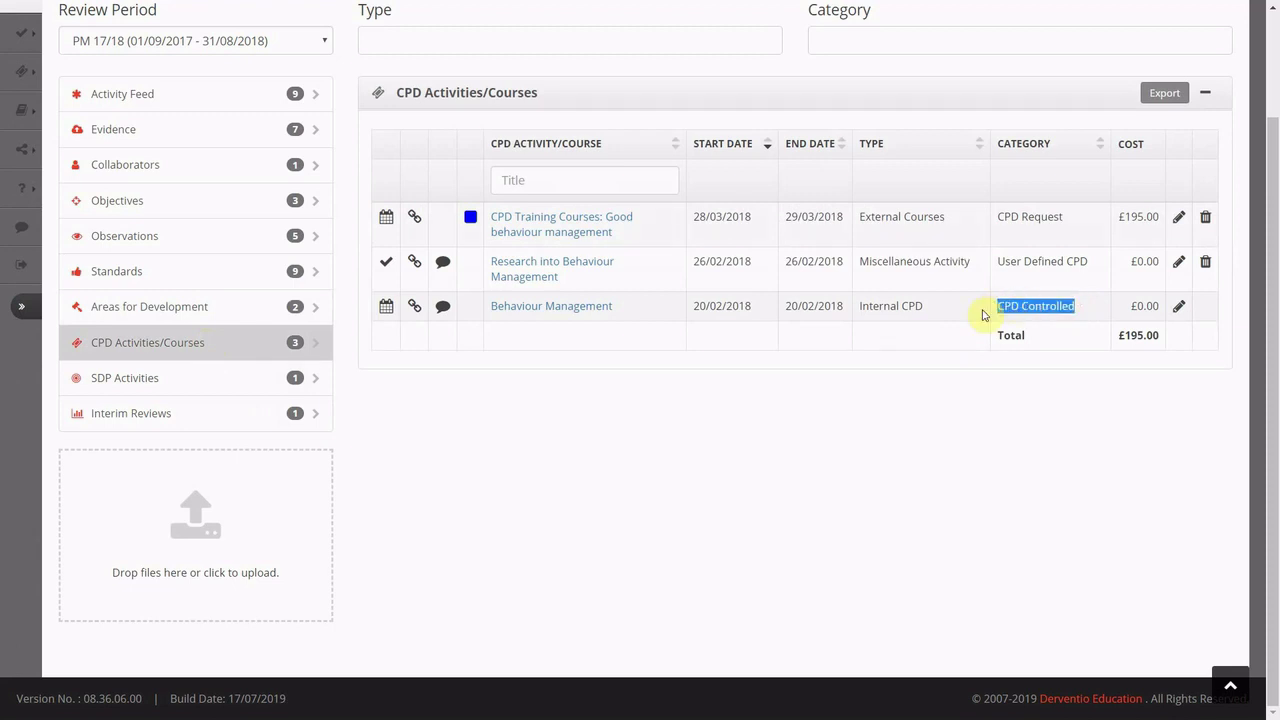
left_click_drag(1100, 263, 993, 261)
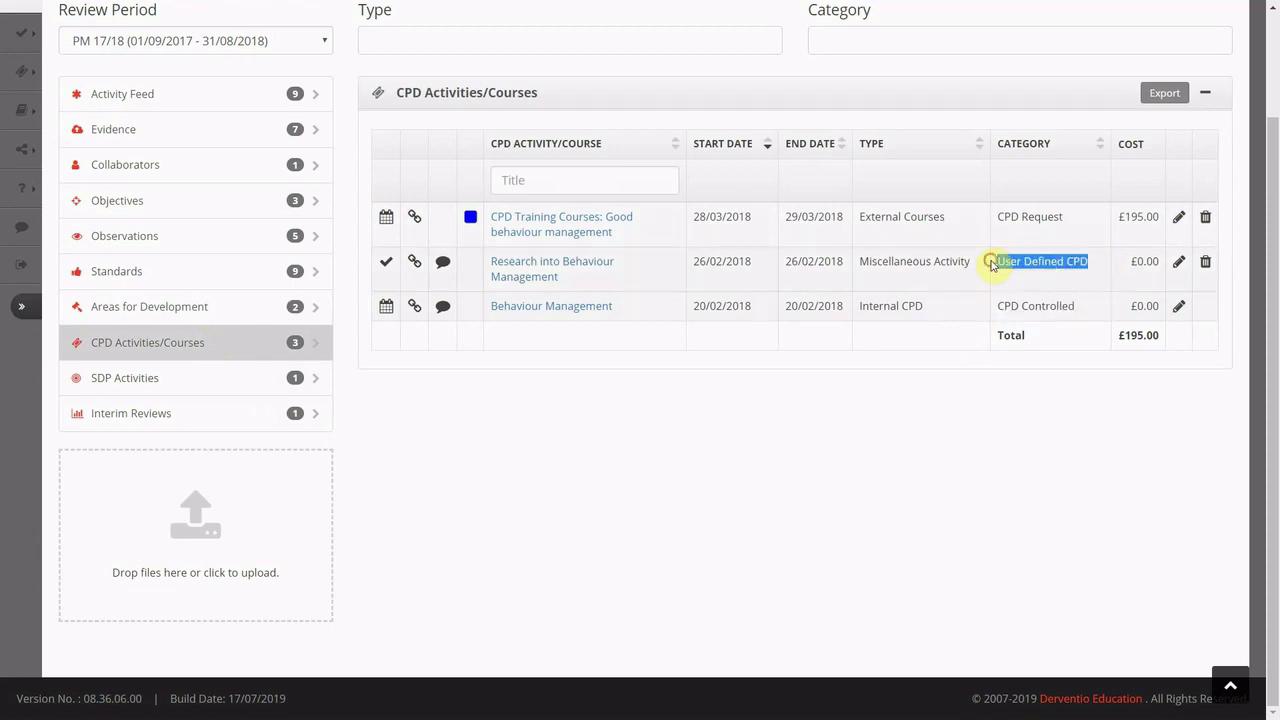
left_click(550, 223)
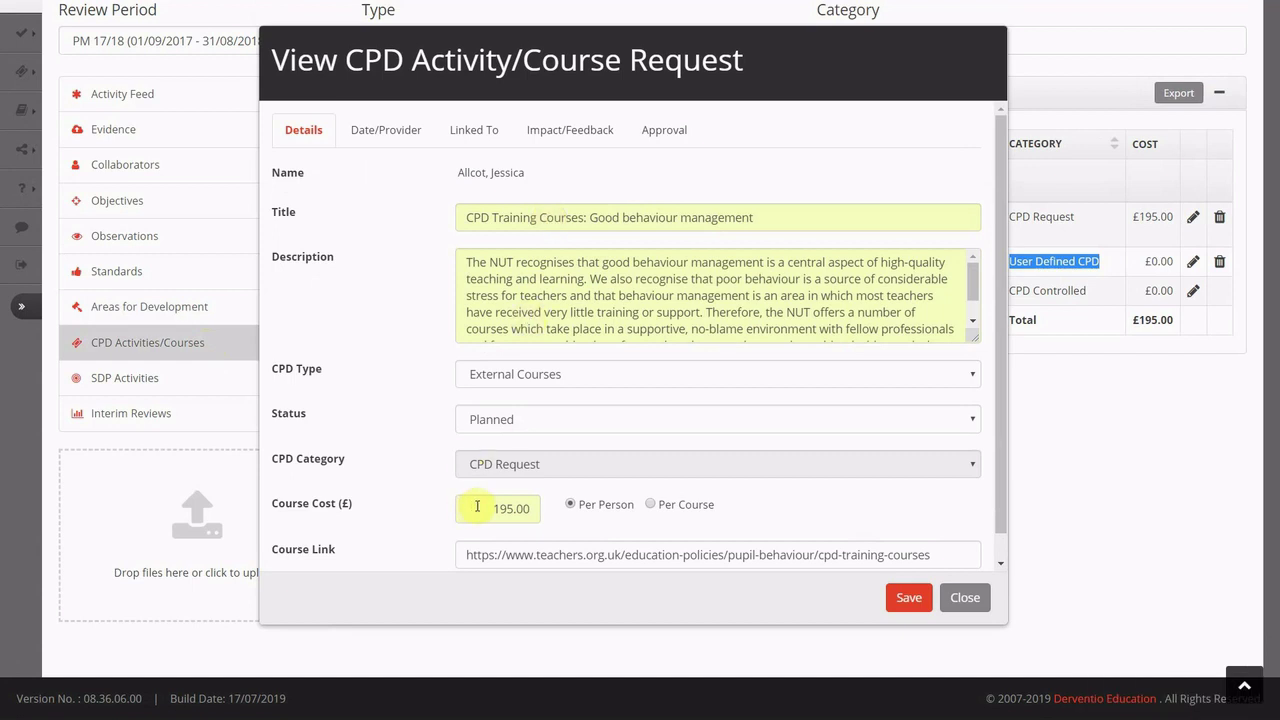
left_click_drag(477, 507, 556, 492)
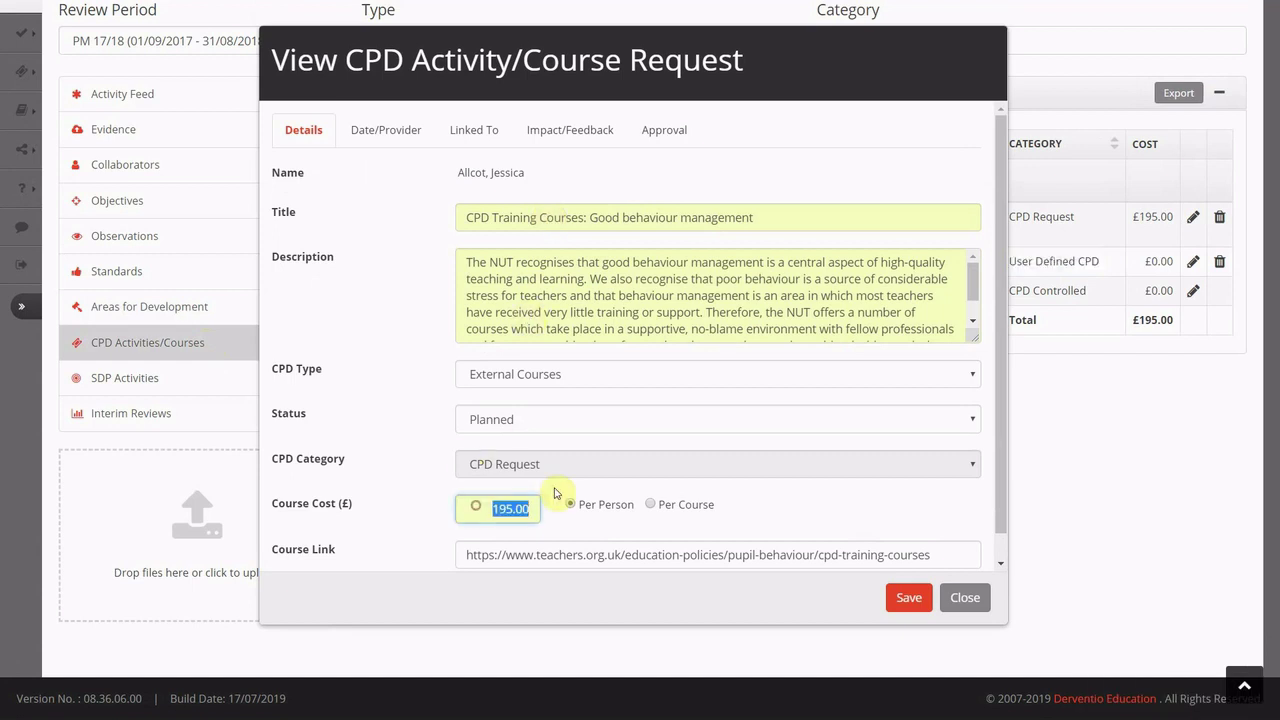
left_click(380, 136)
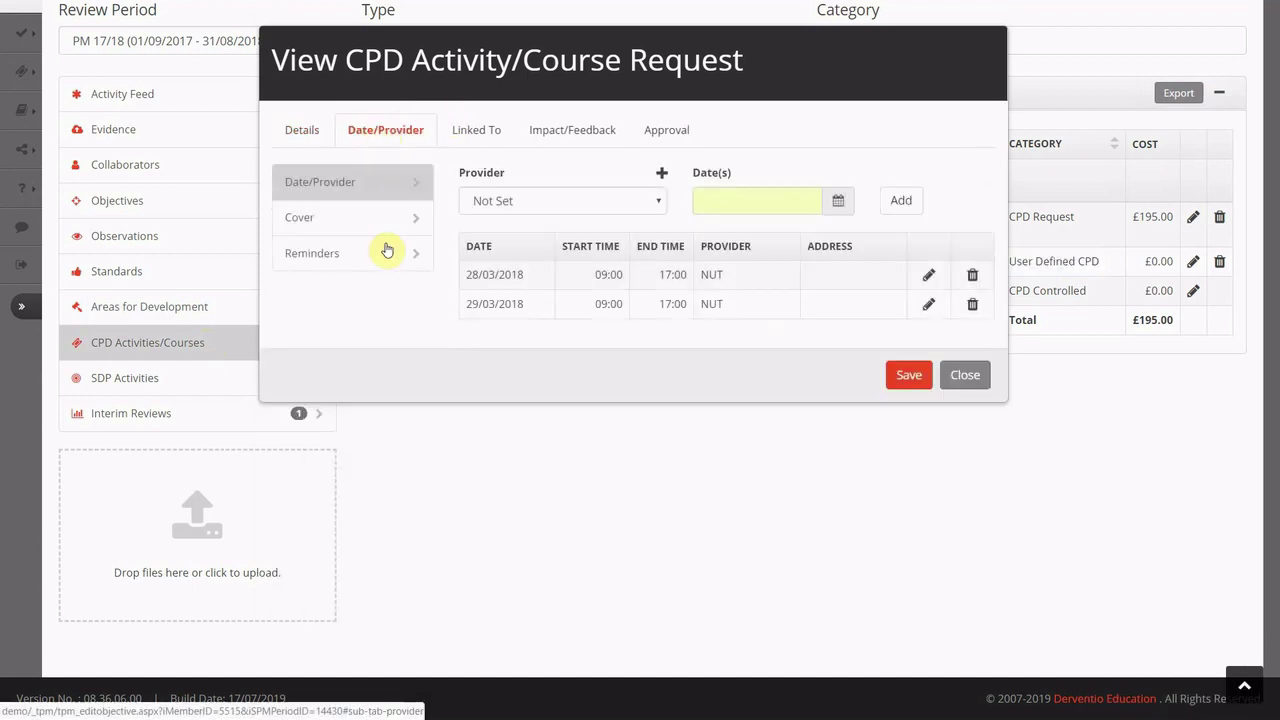
left_click(337, 226)
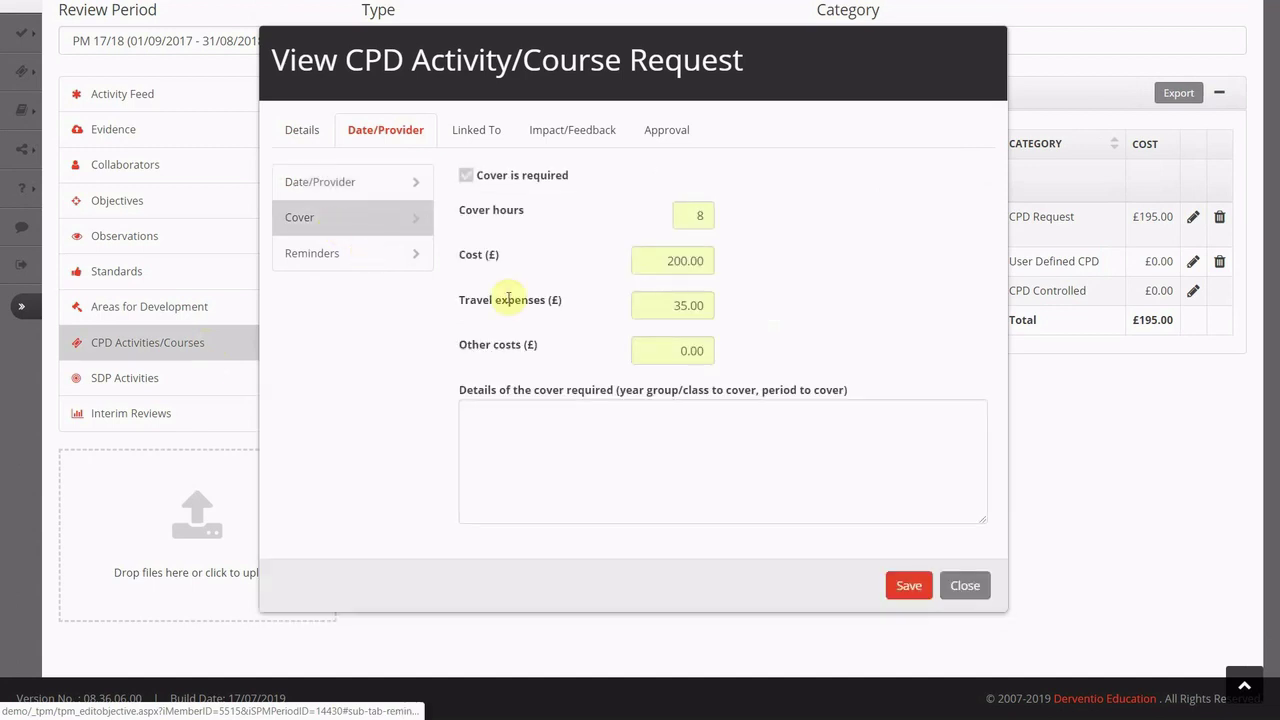
left_click_drag(665, 260, 740, 262)
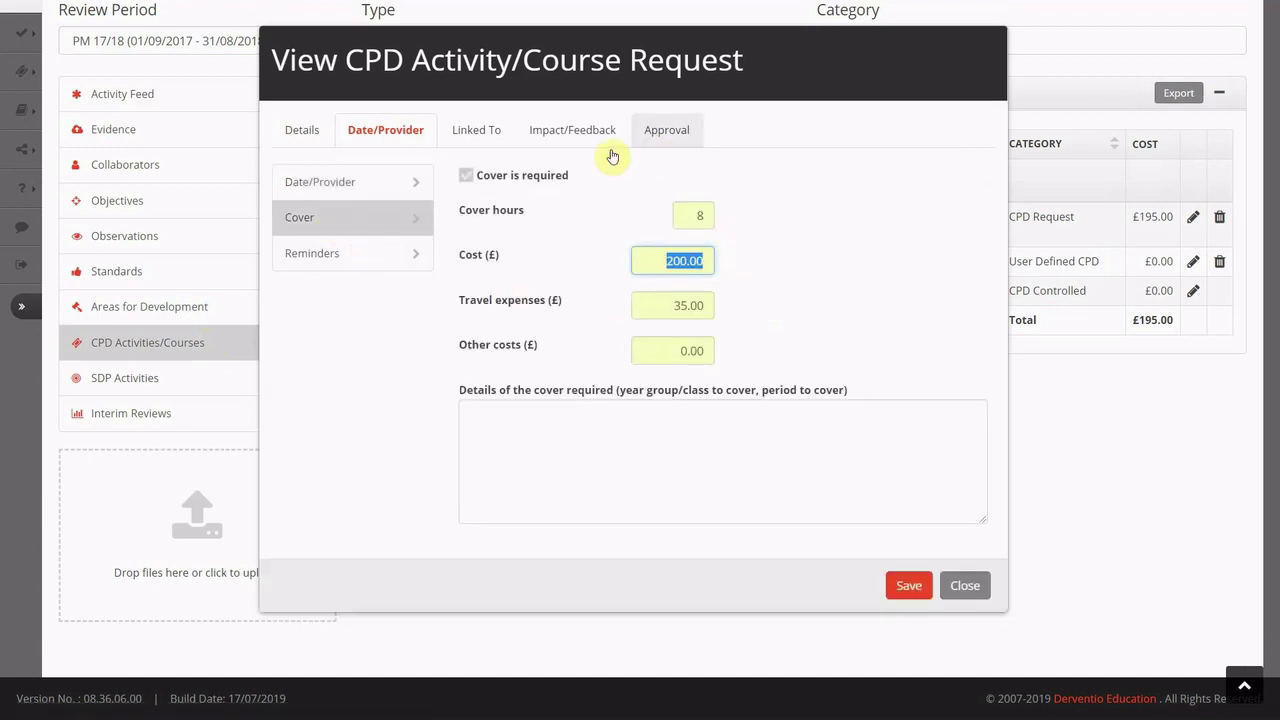
left_click(490, 133)
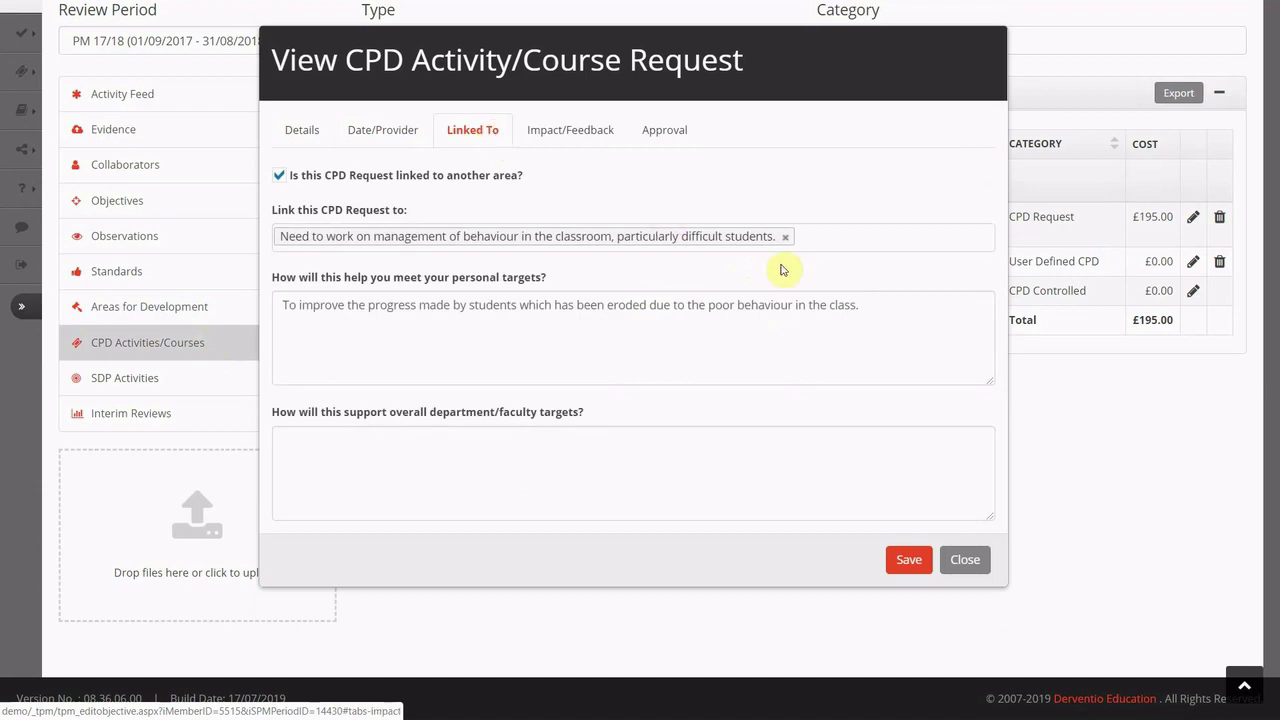
left_click(810, 237)
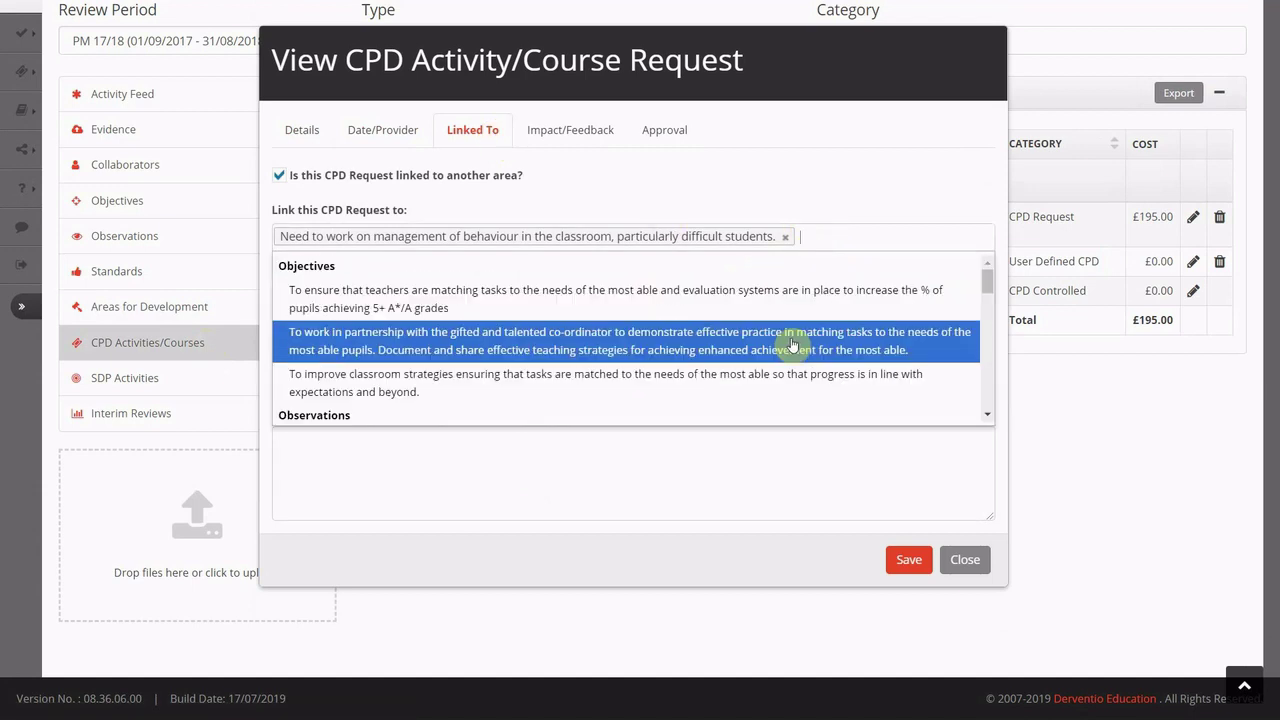
left_click(780, 486)
double_click(487, 276)
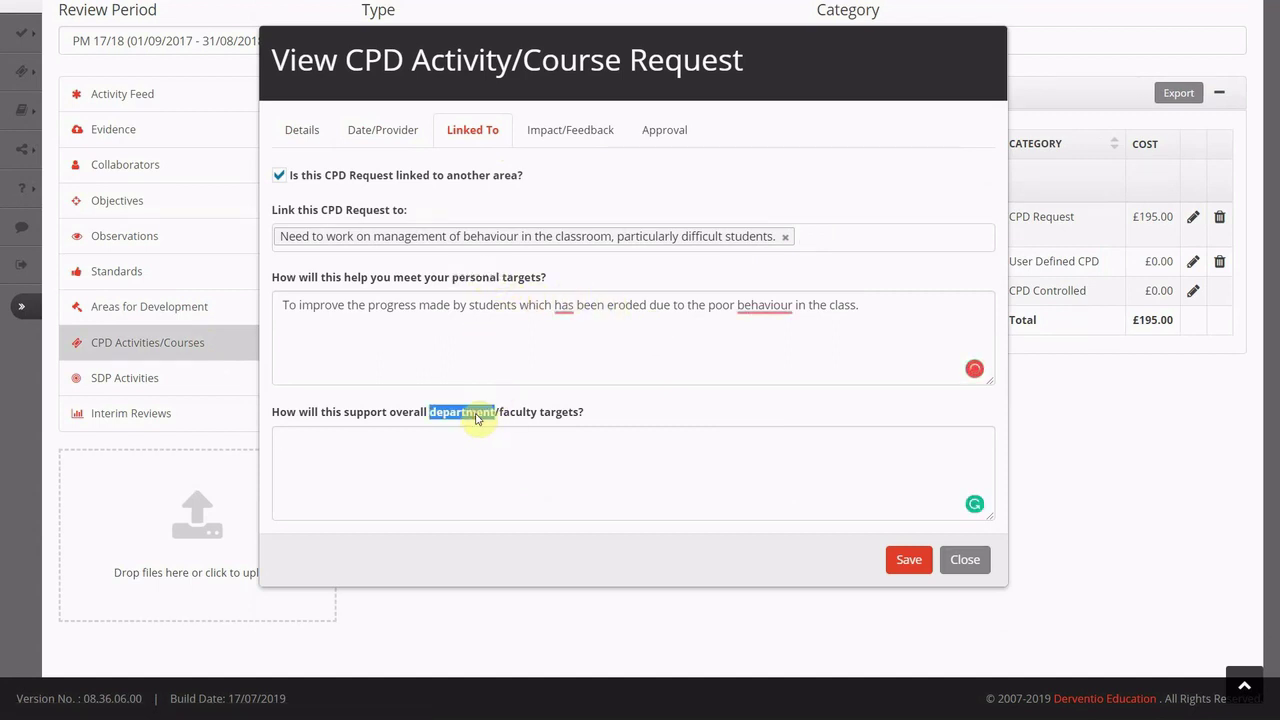
left_click(667, 134)
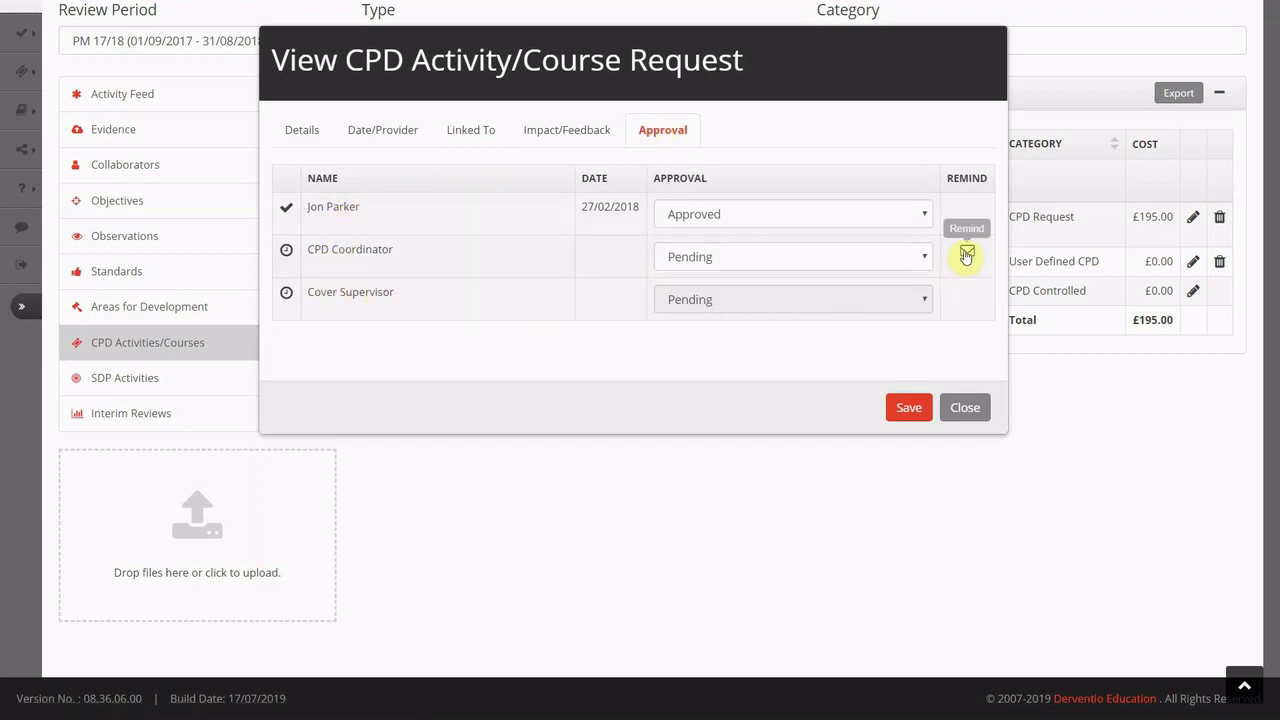
left_click(584, 136)
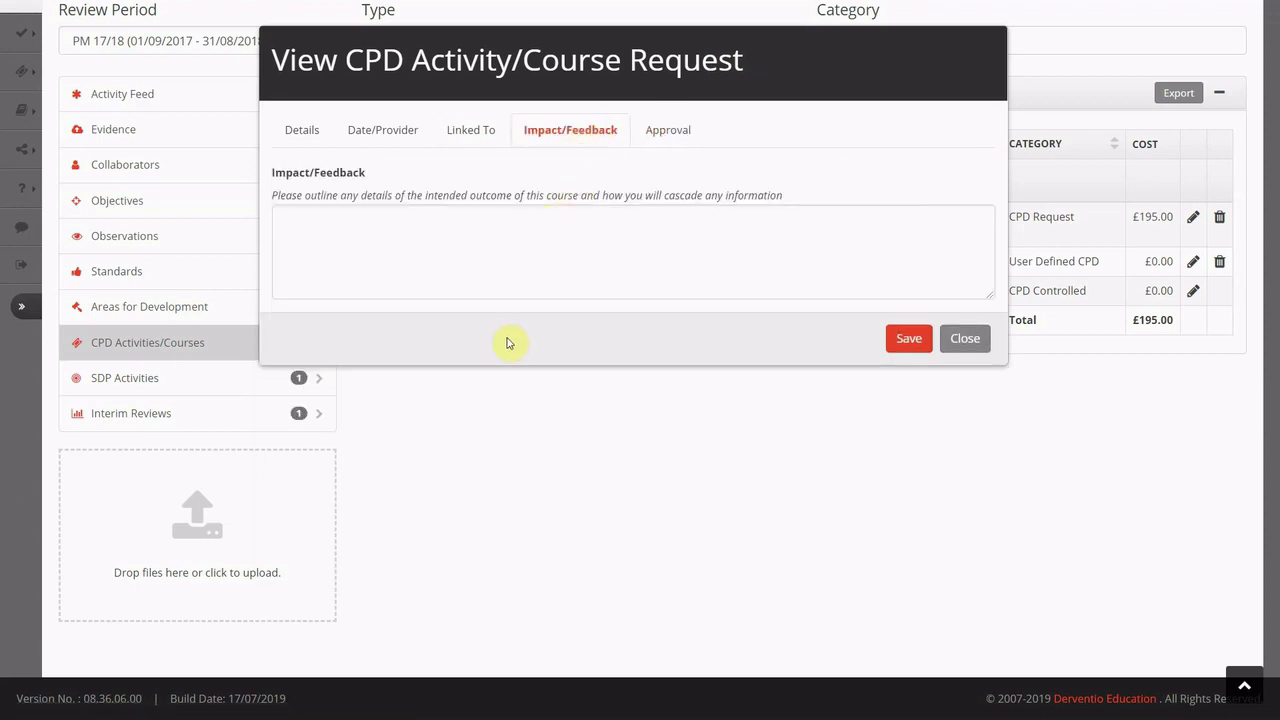
left_click(955, 346)
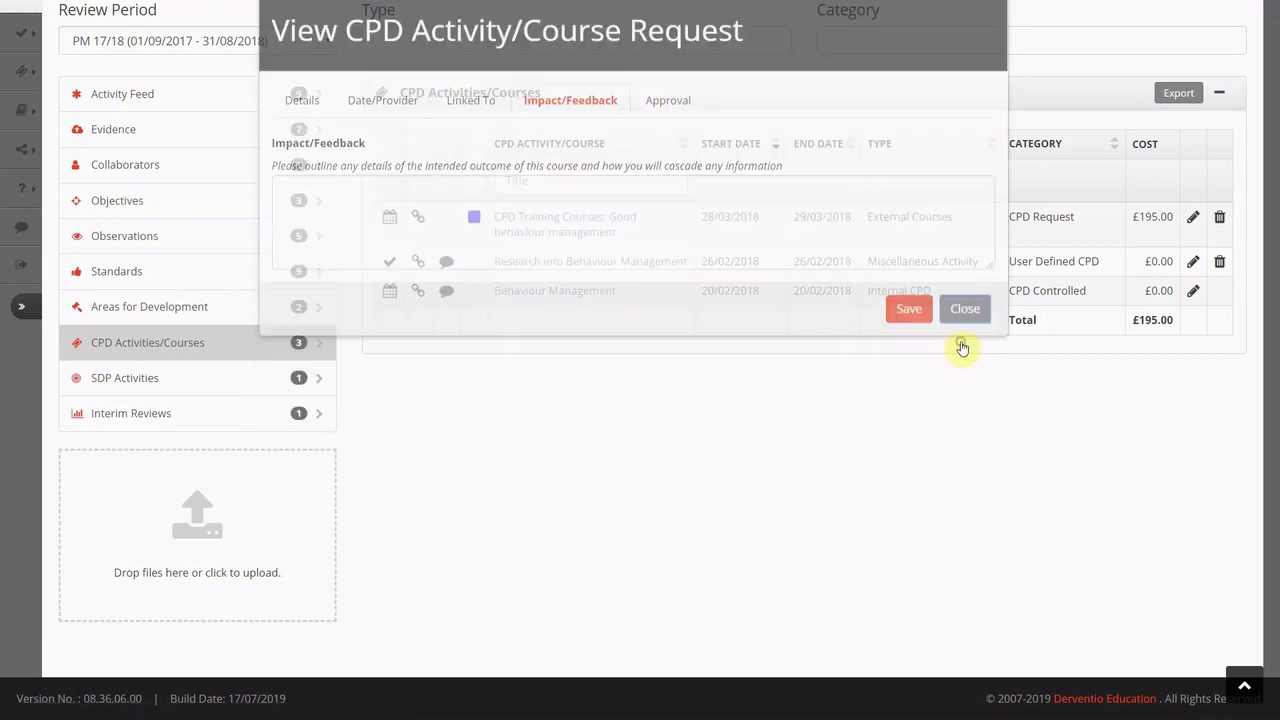
Step: Go via SDP Activities to Interim Reviews and open the Spring Review
scroll(165, 437, "up", 2)
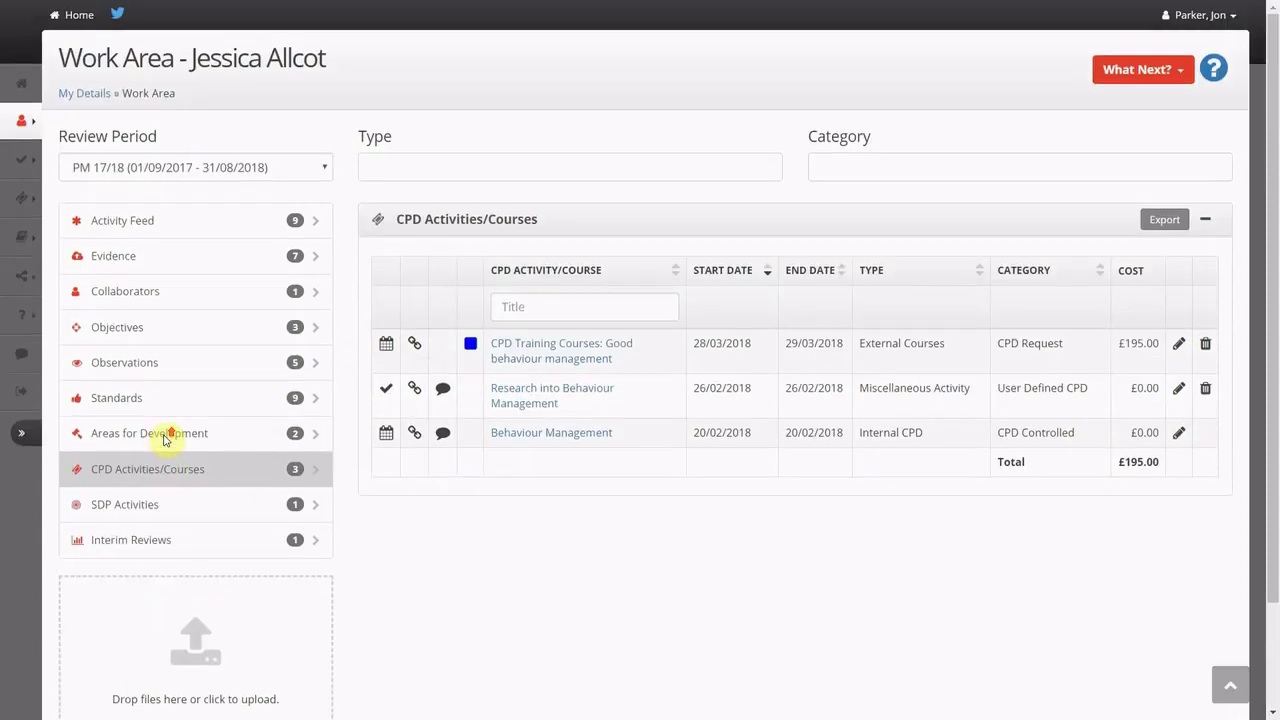
left_click(151, 505)
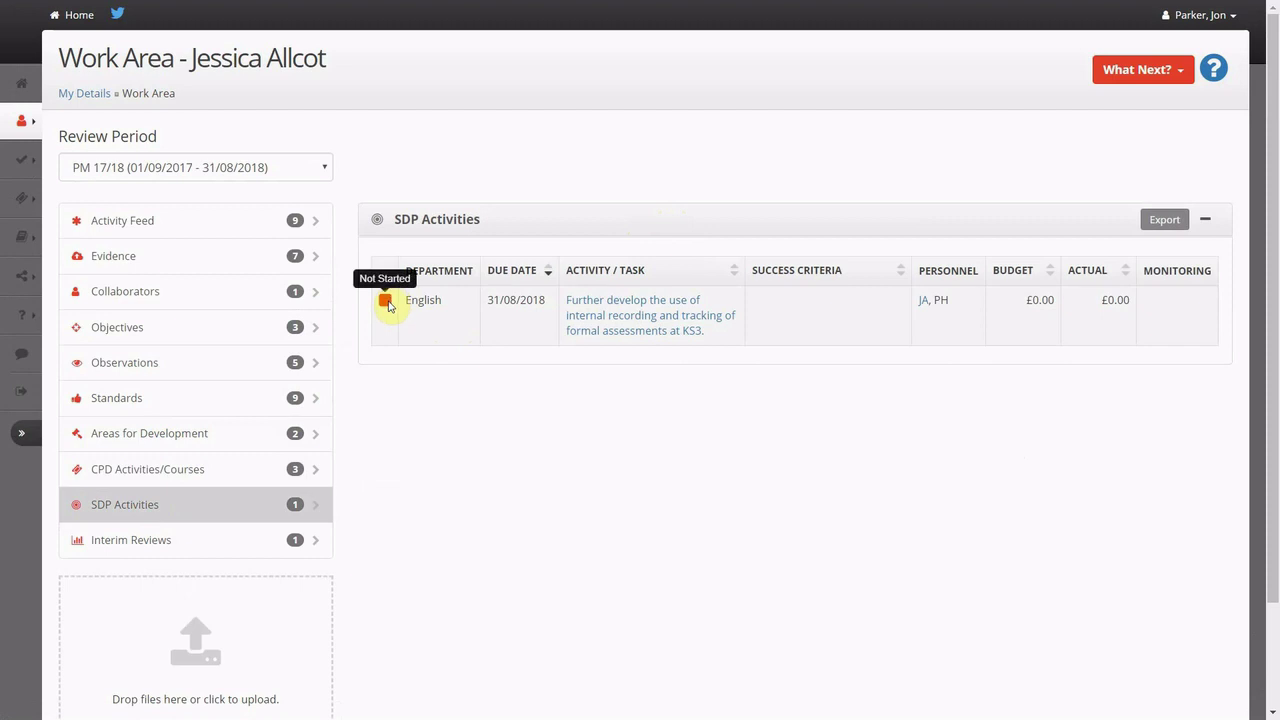
left_click(240, 546)
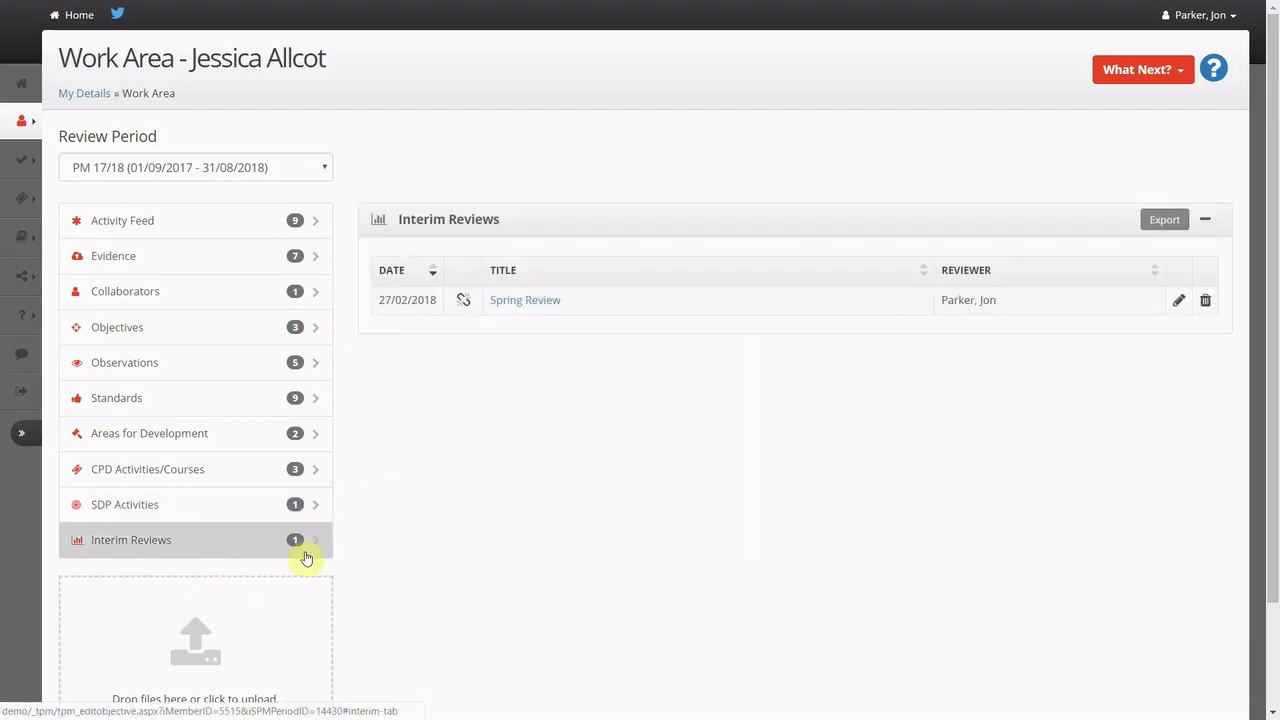
left_click(532, 300)
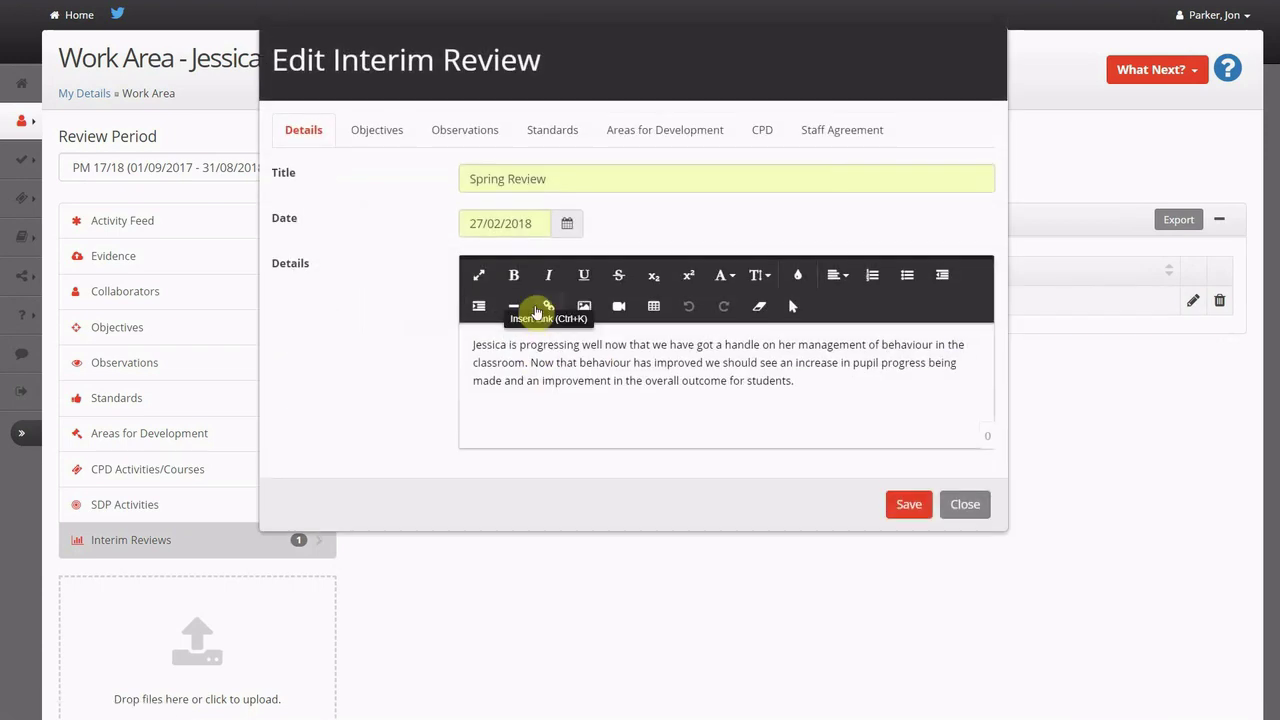
Step: Browse the review's Objectives, Observations, Standards and Areas for Development tabs, then close unchanged
left_click_drag(821, 379, 429, 331)
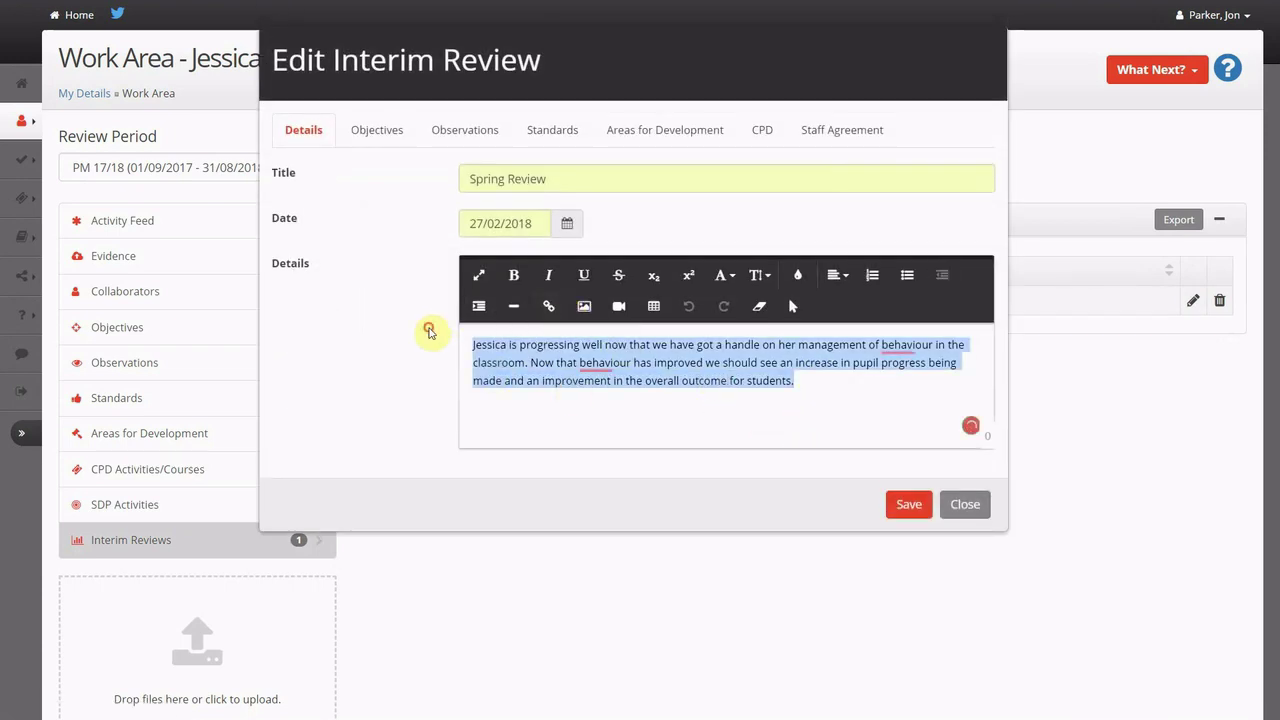
left_click(372, 140)
left_click(475, 138)
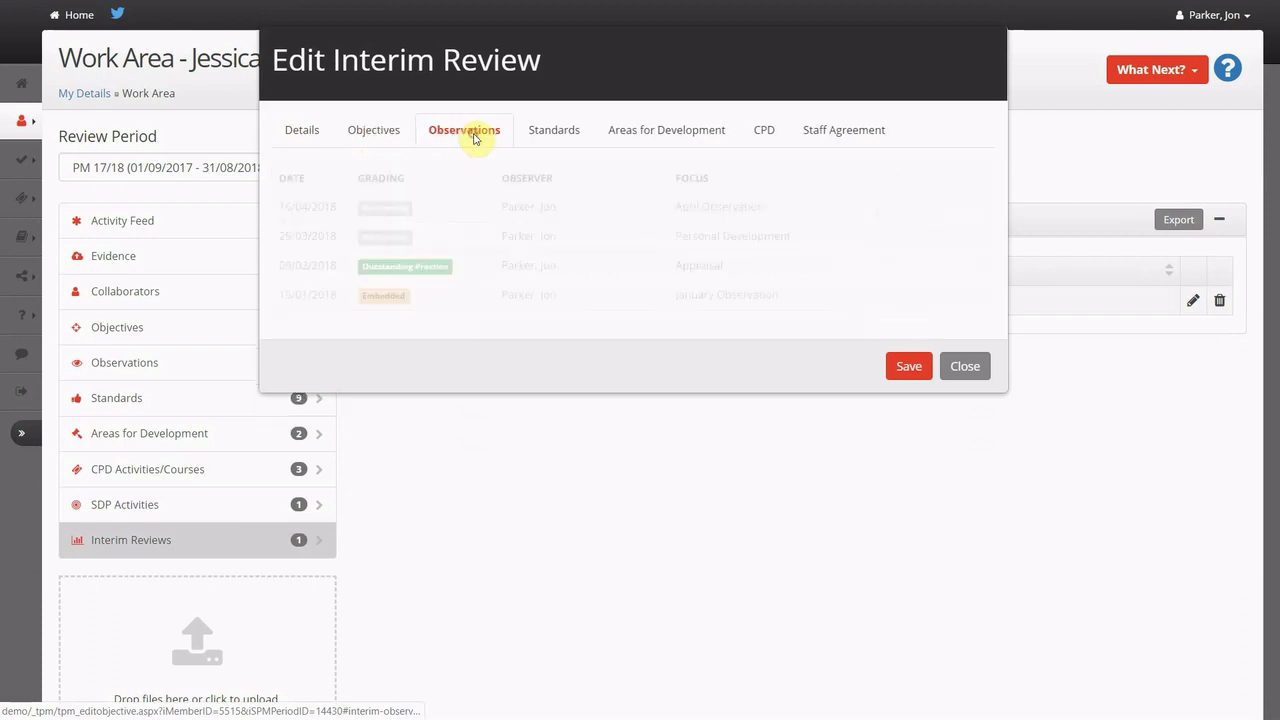
left_click(547, 136)
left_click(620, 132)
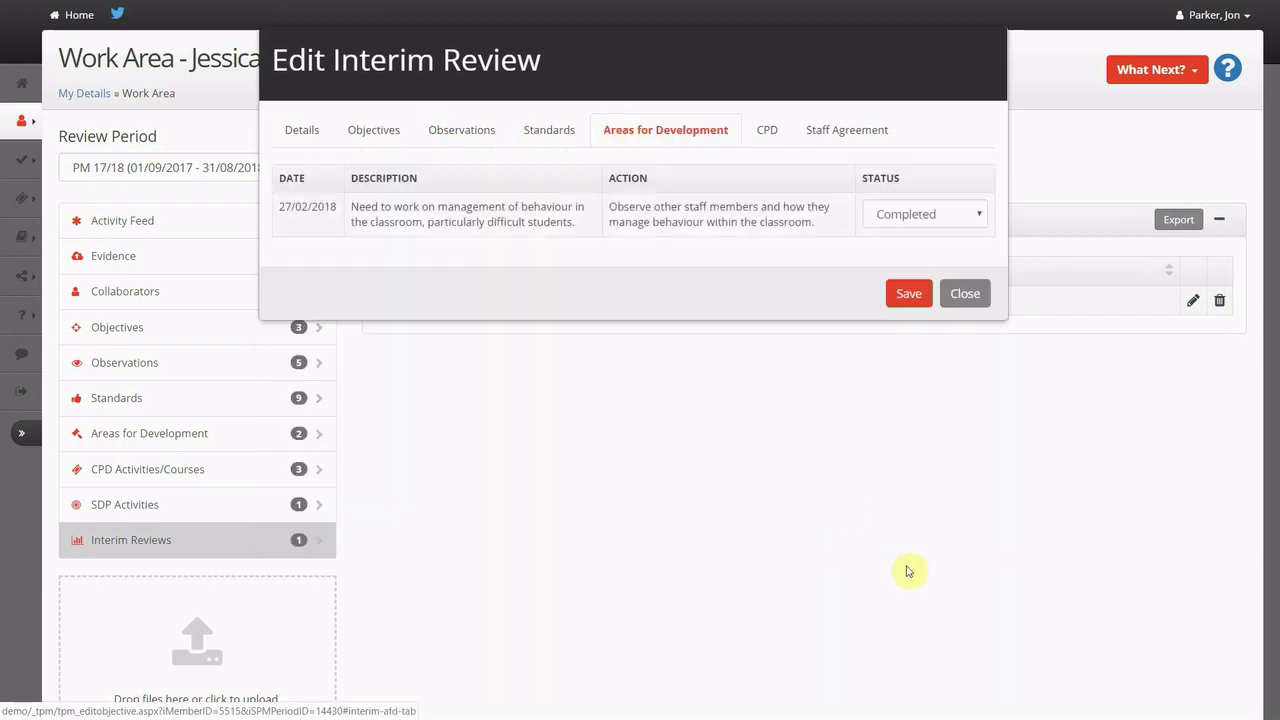
left_click(966, 294)
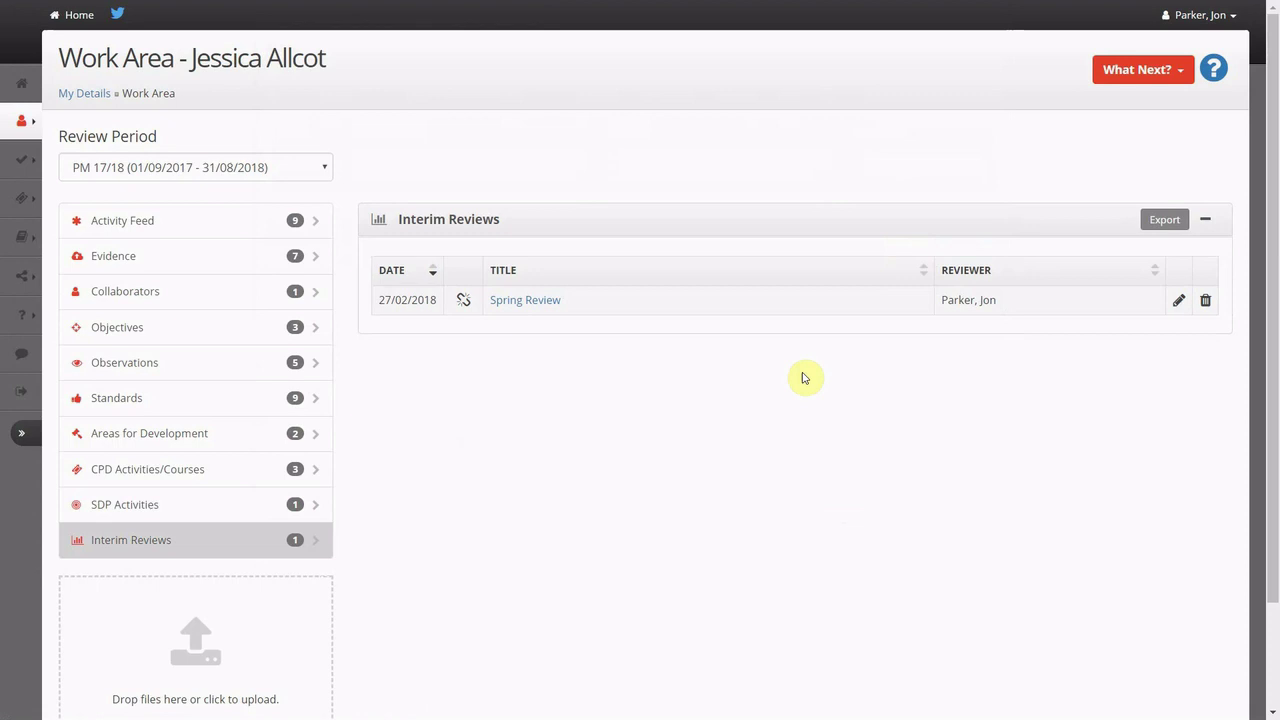
left_click(1142, 70)
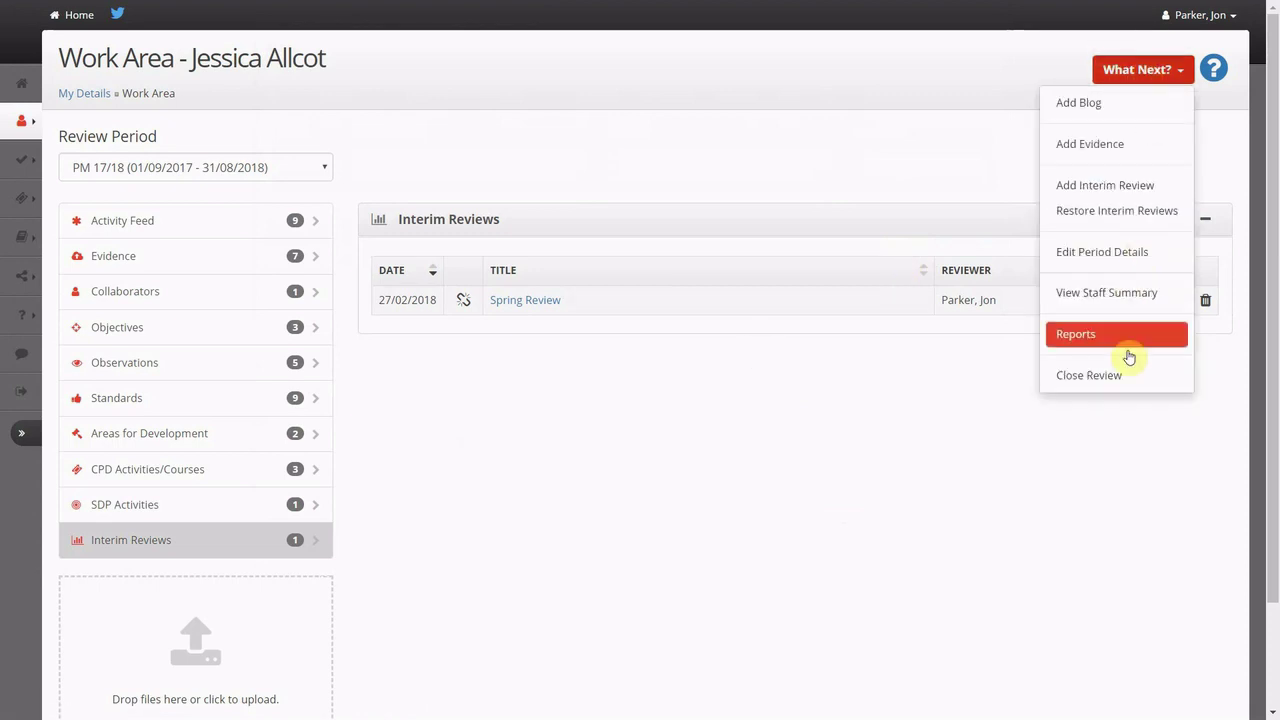
left_click(1121, 385)
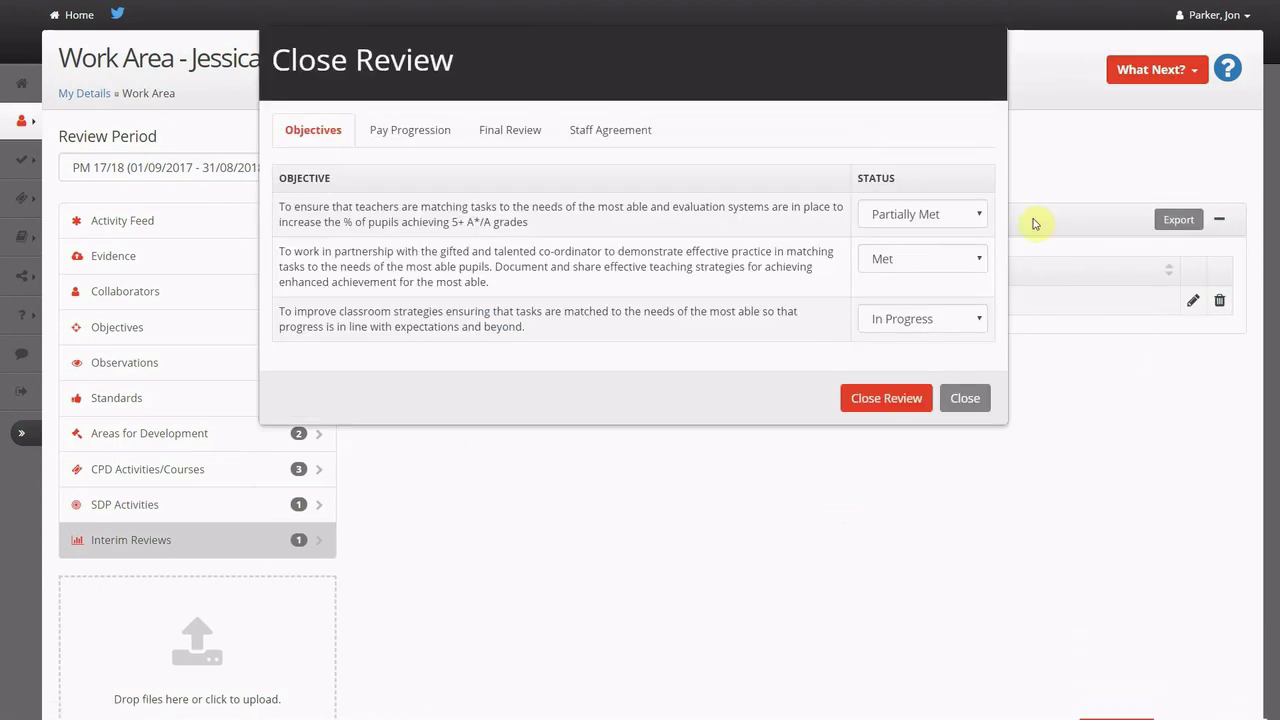
left_click(912, 316)
left_click(908, 371)
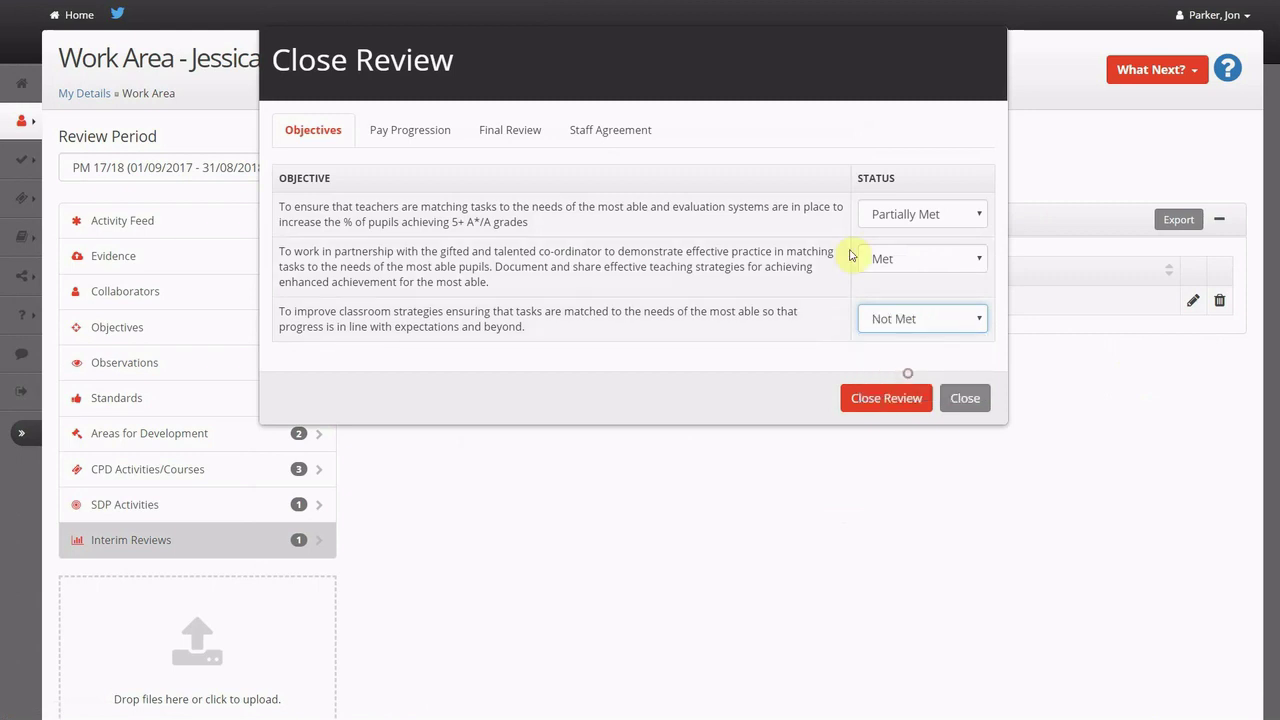
left_click(408, 131)
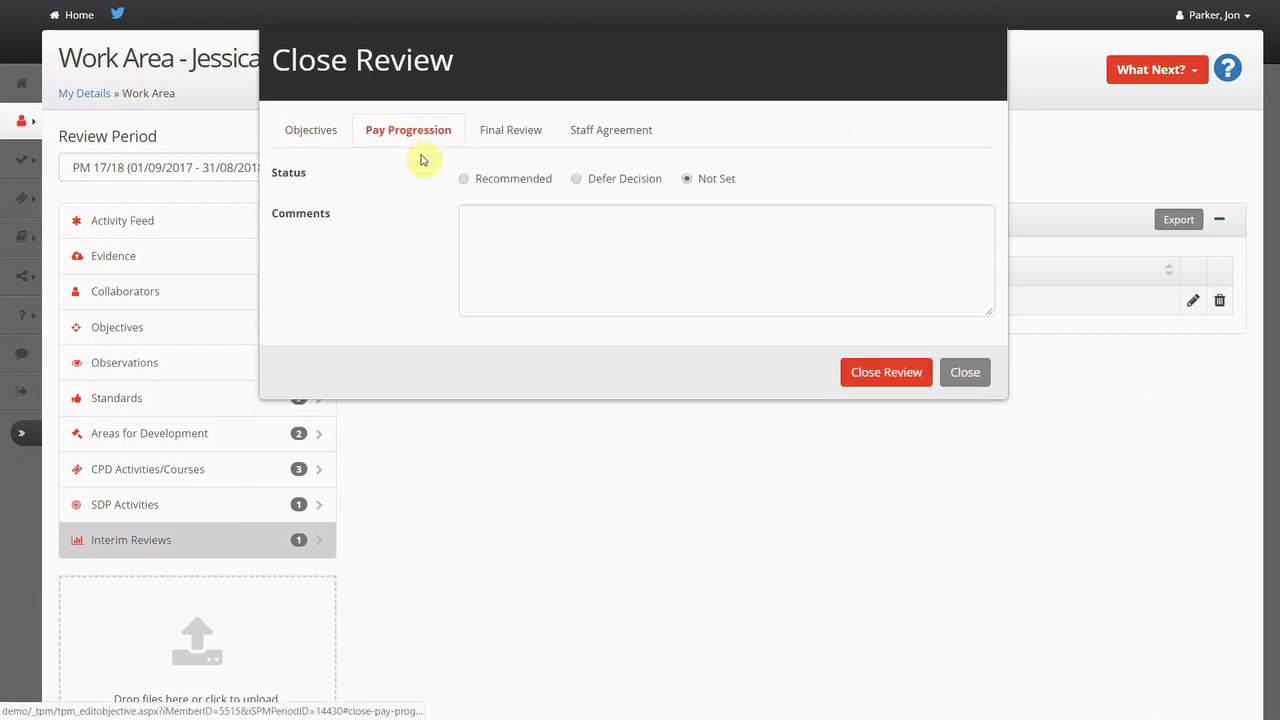
left_click(475, 214)
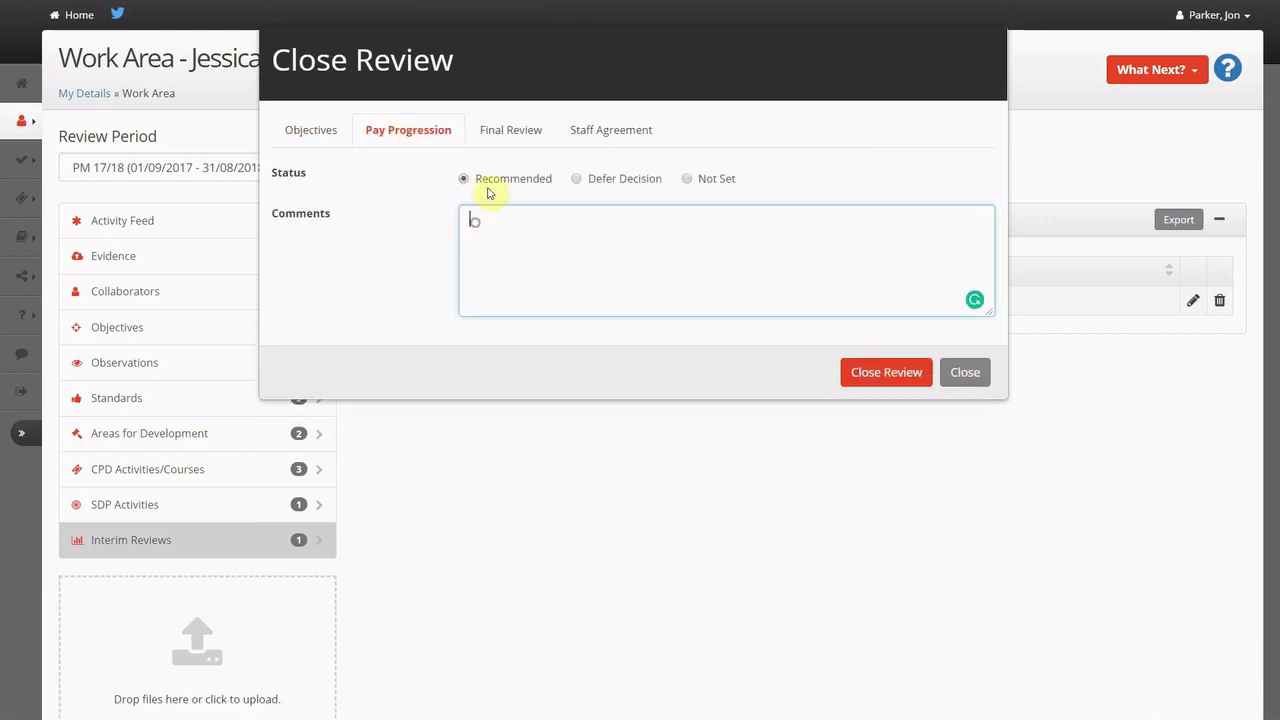
left_click(510, 131)
left_click(507, 176)
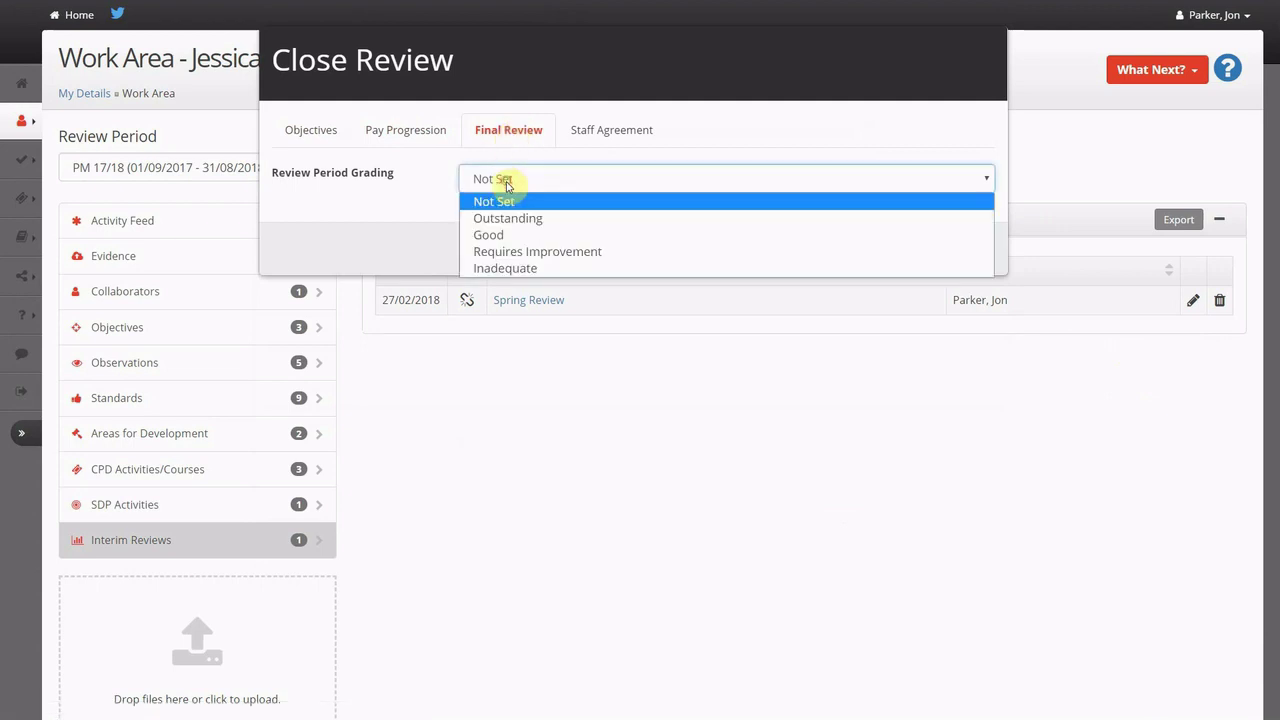
left_click(505, 238)
left_click(622, 130)
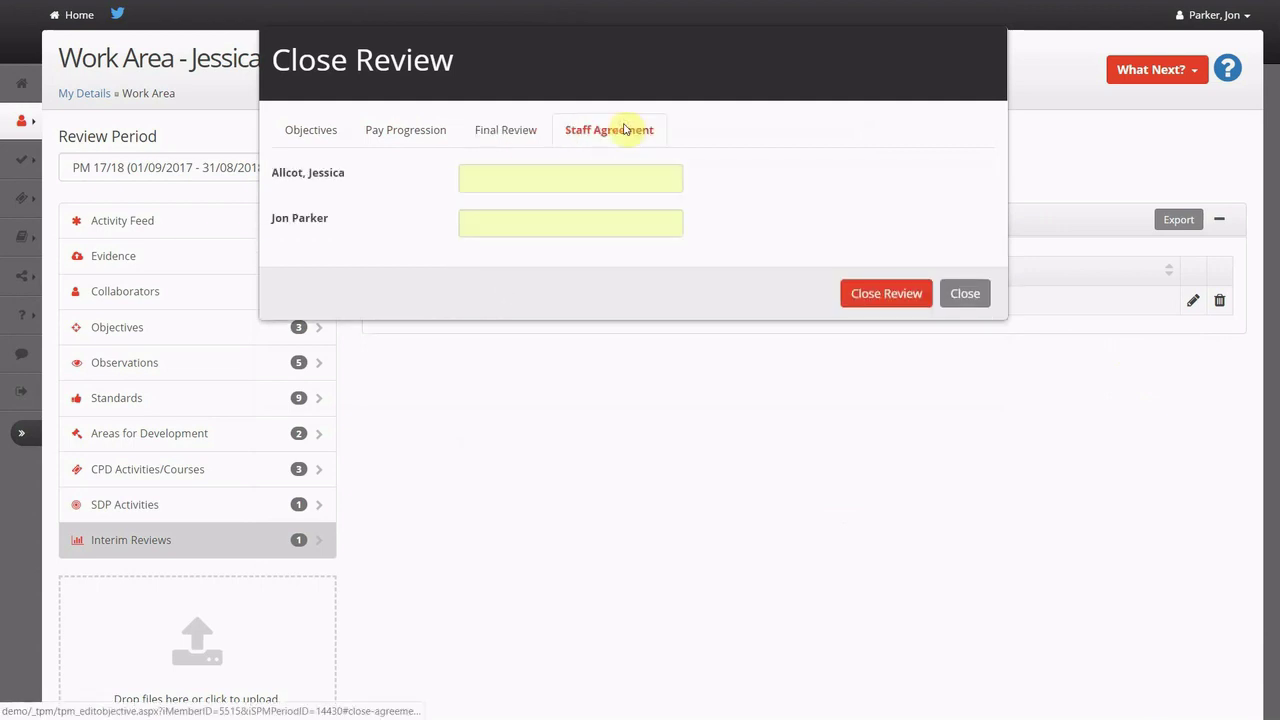
left_click(965, 295)
Step: Open the staff Reports page and scroll the report preview down to Interim Reviews
left_click(1140, 68)
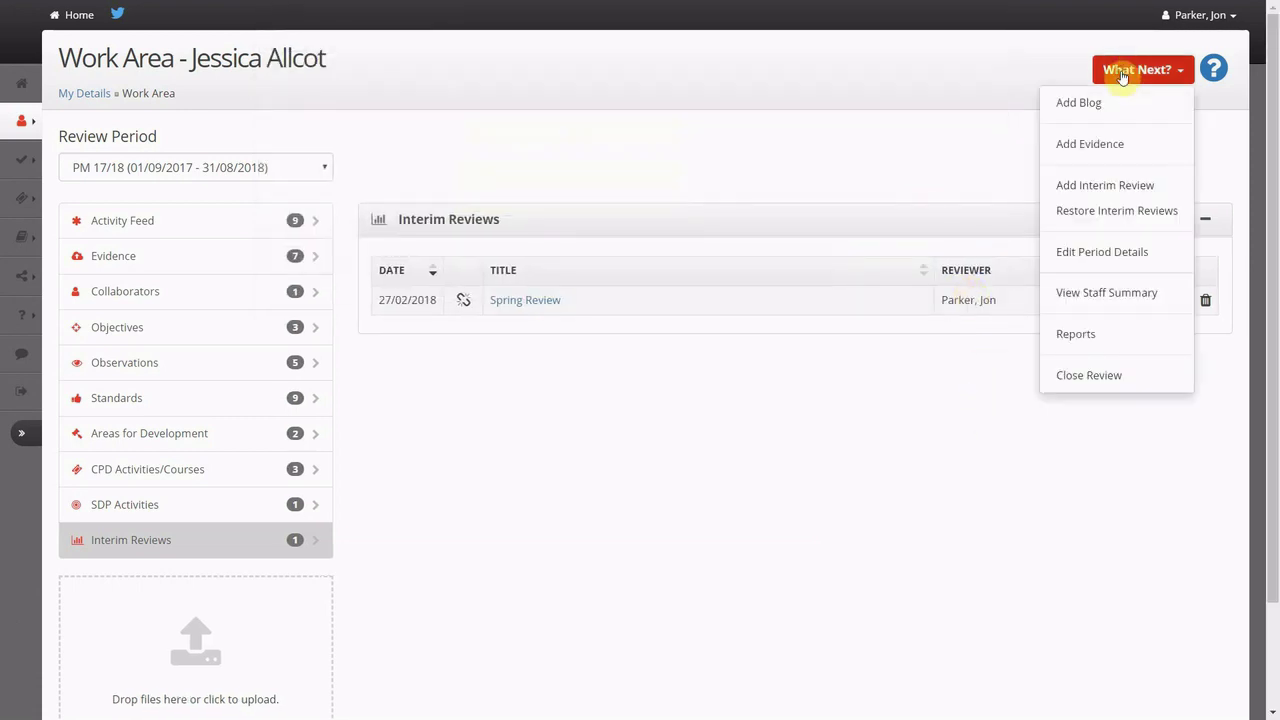
left_click(1097, 335)
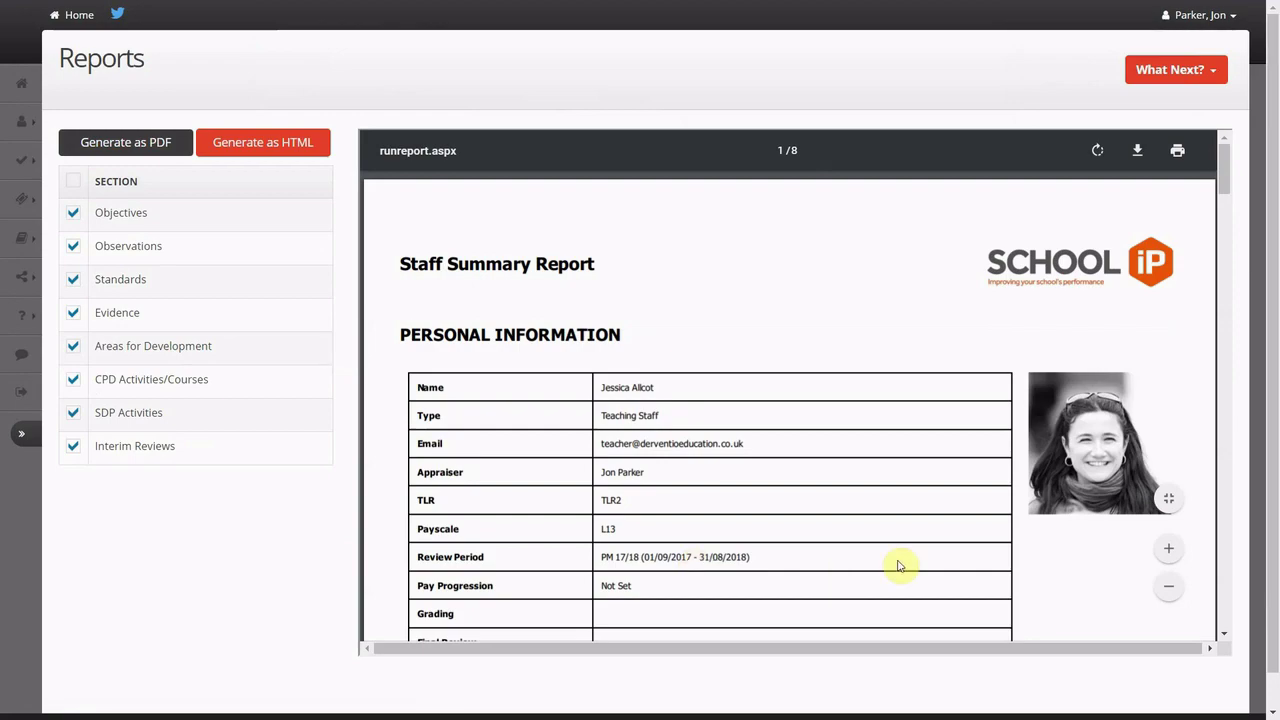
scroll(900, 494, "down", 5)
scroll(900, 512, "down", 10)
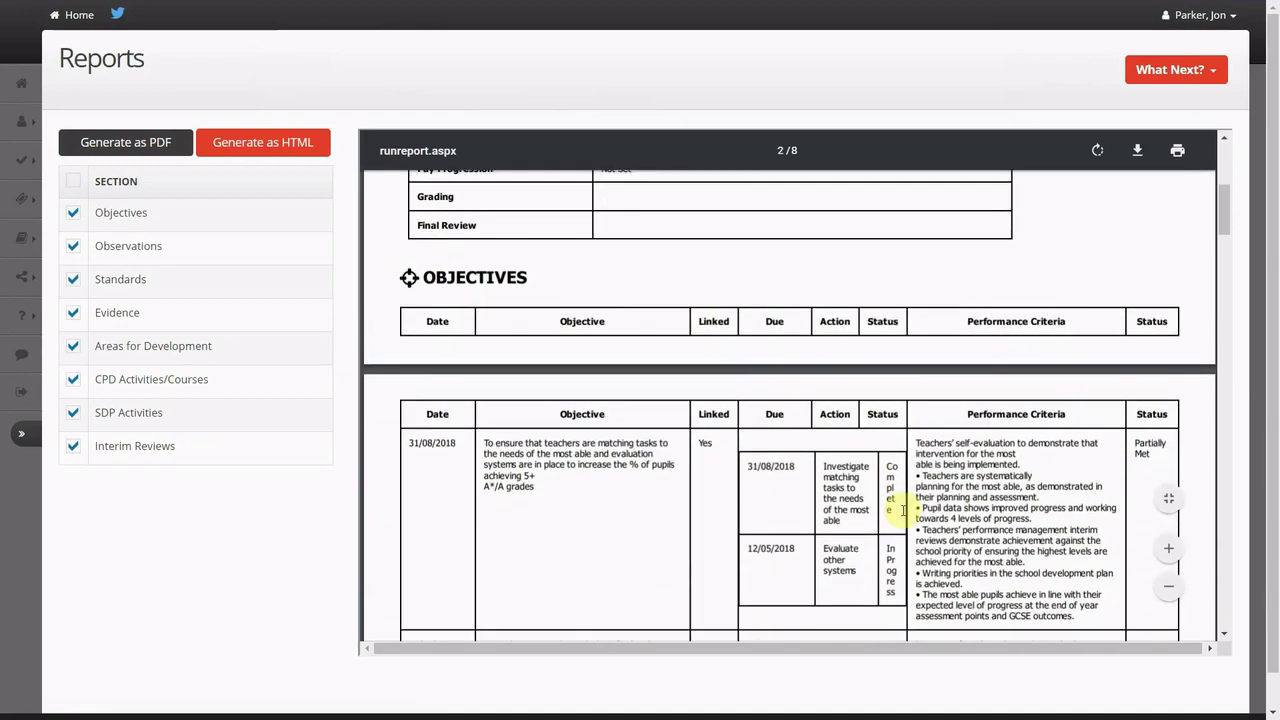
scroll(910, 522, "down", 10)
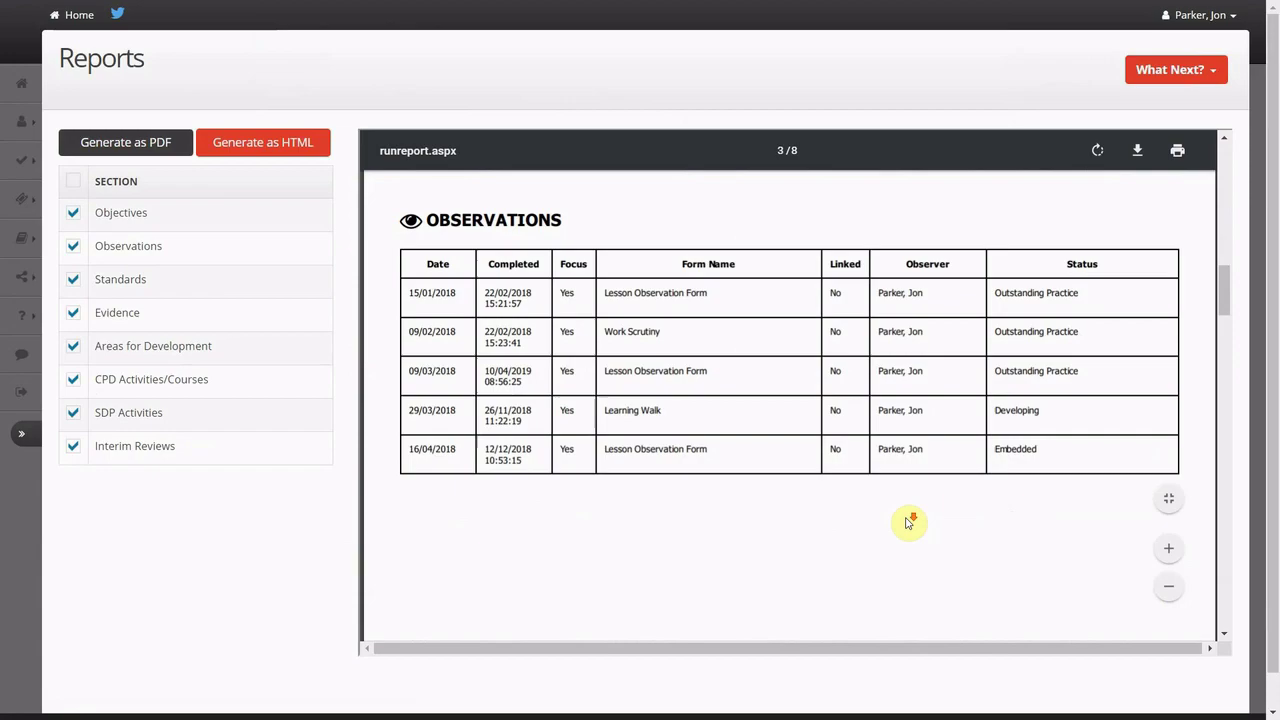
scroll(907, 522, "down", 10)
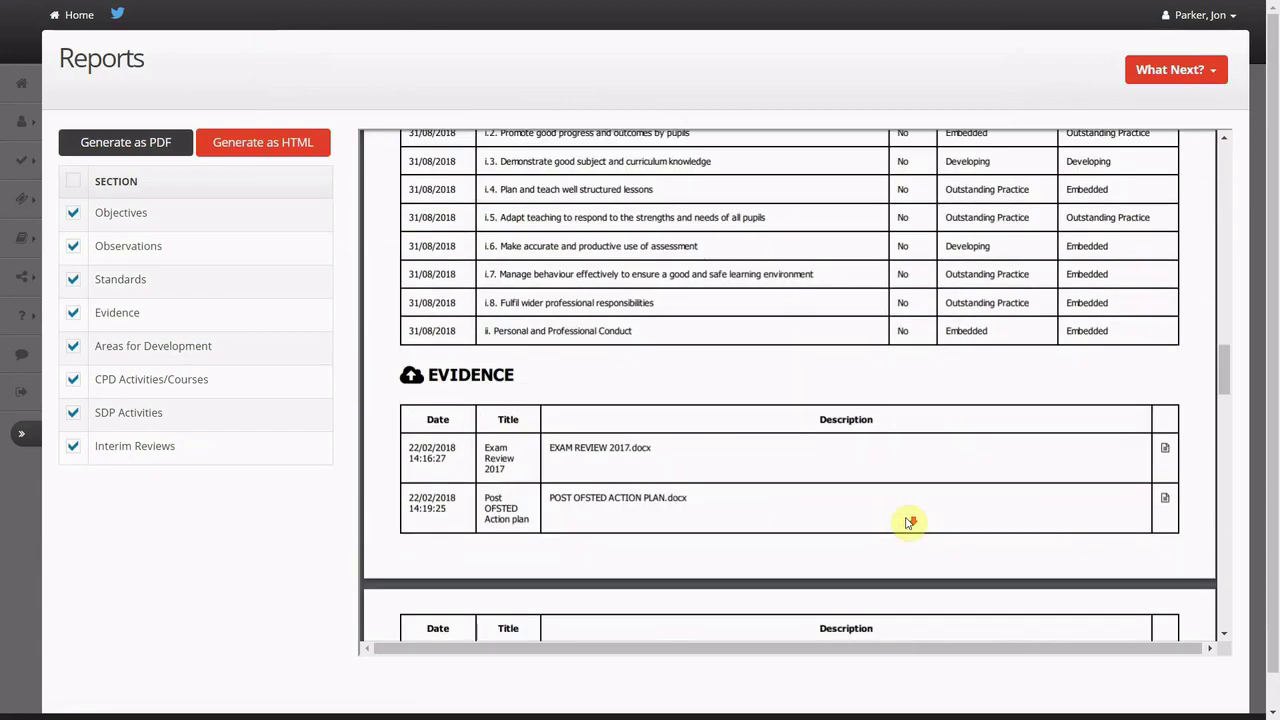
scroll(907, 522, "down", 10)
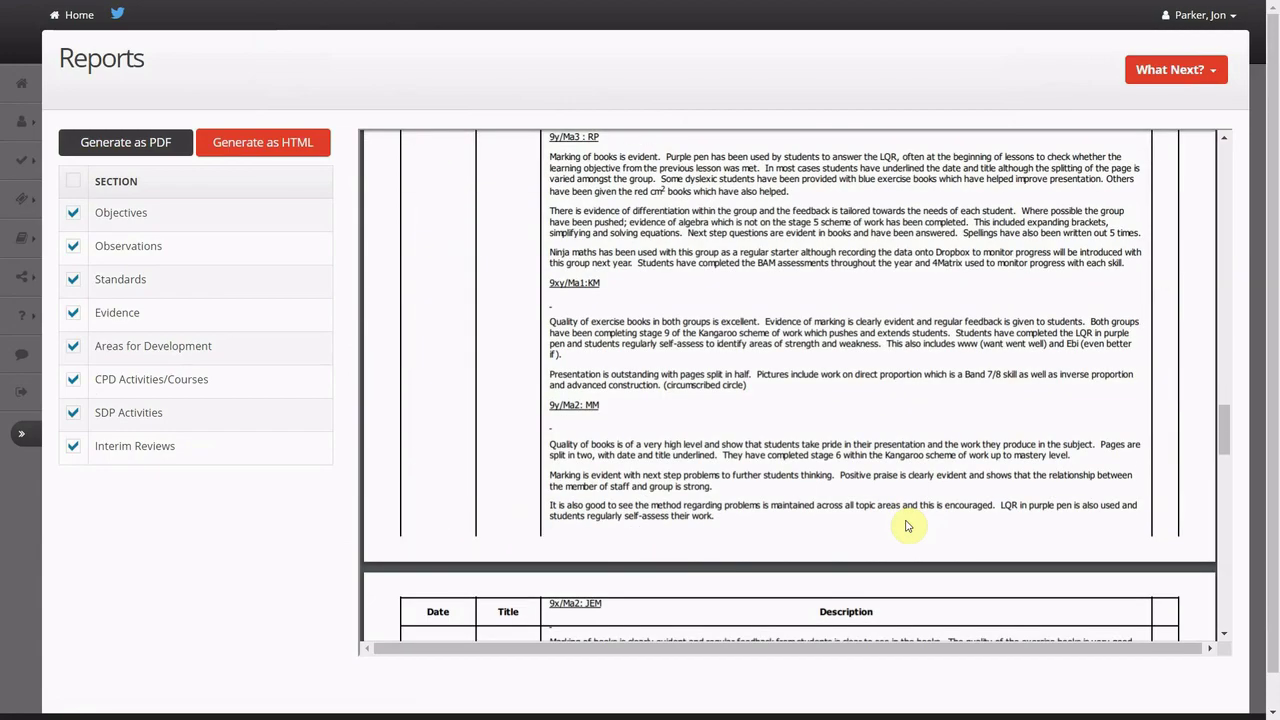
scroll(910, 528, "down", 10)
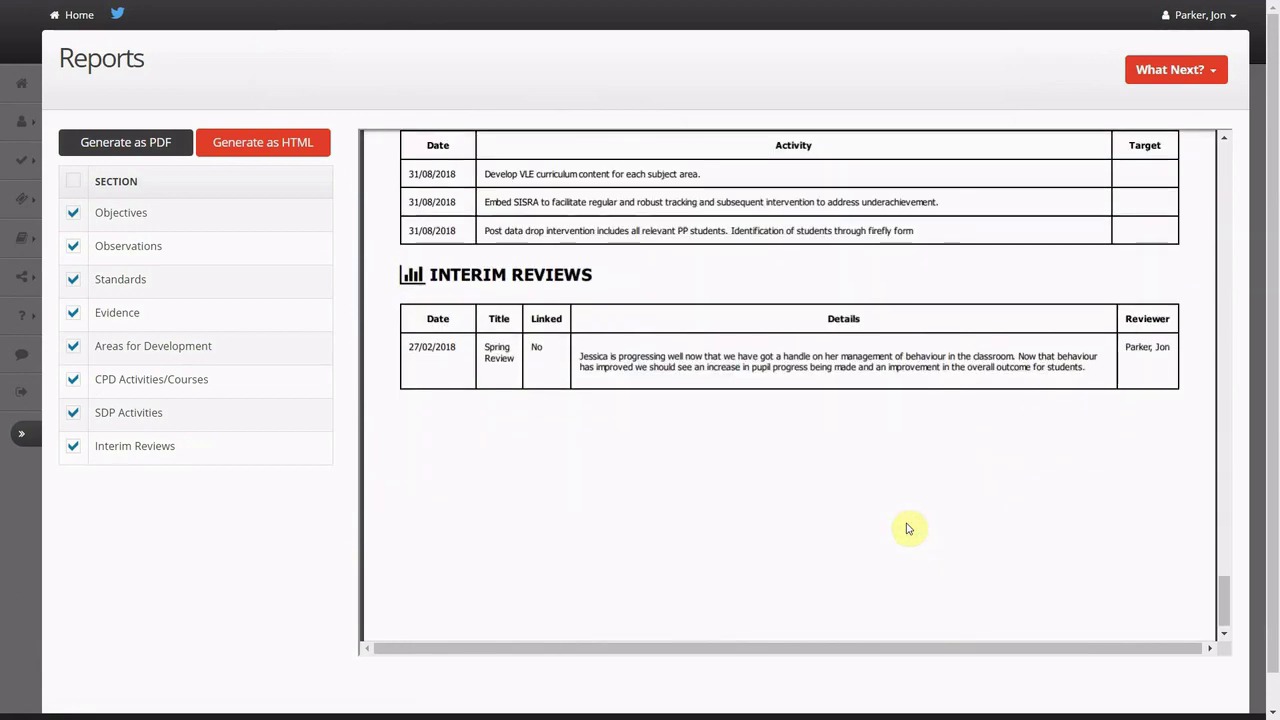
scroll(908, 528, "down", 3)
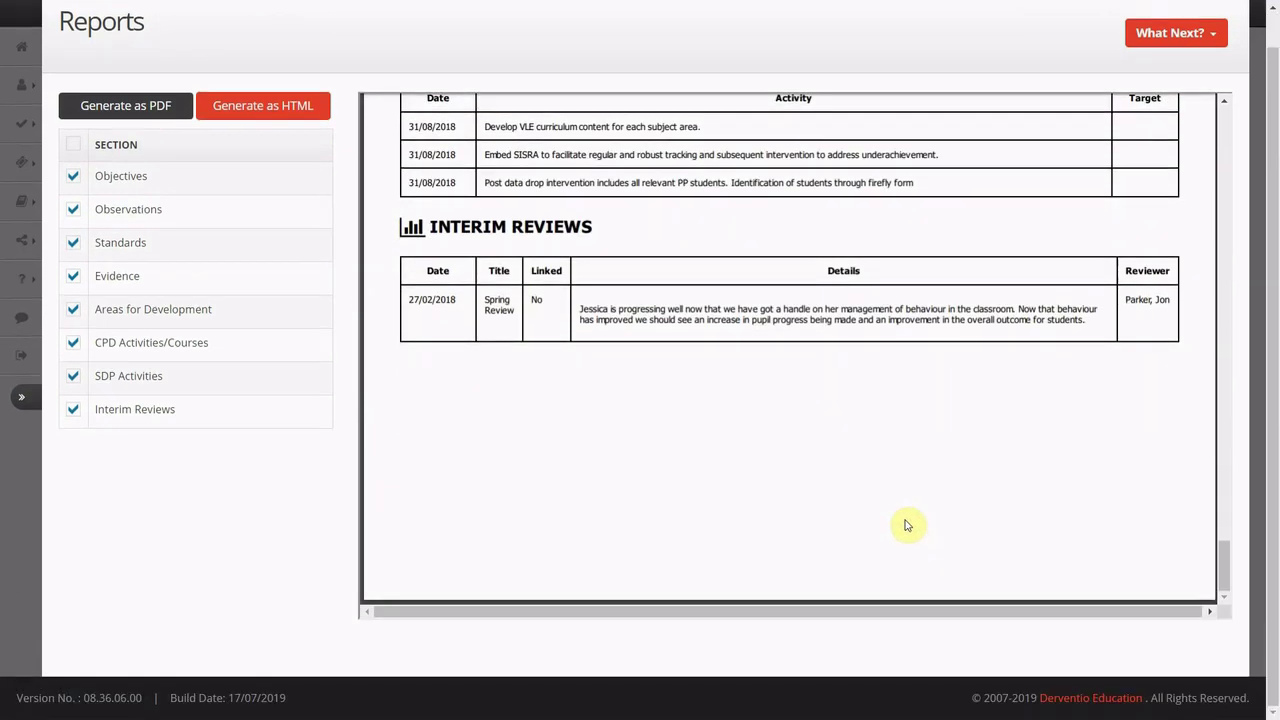
Step: Scroll back up the report and expand the main navigation menu
scroll(907, 526, "up", 8)
scroll(381, 579, "up", 5)
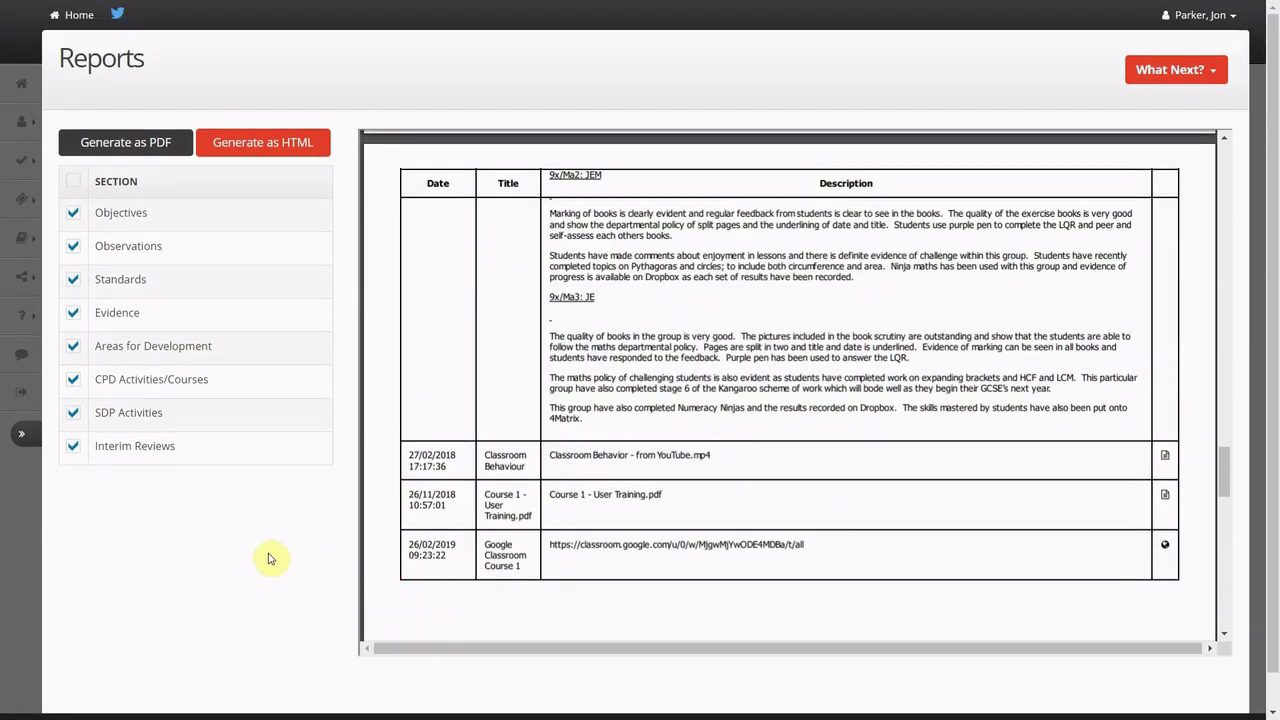
left_click(22, 438)
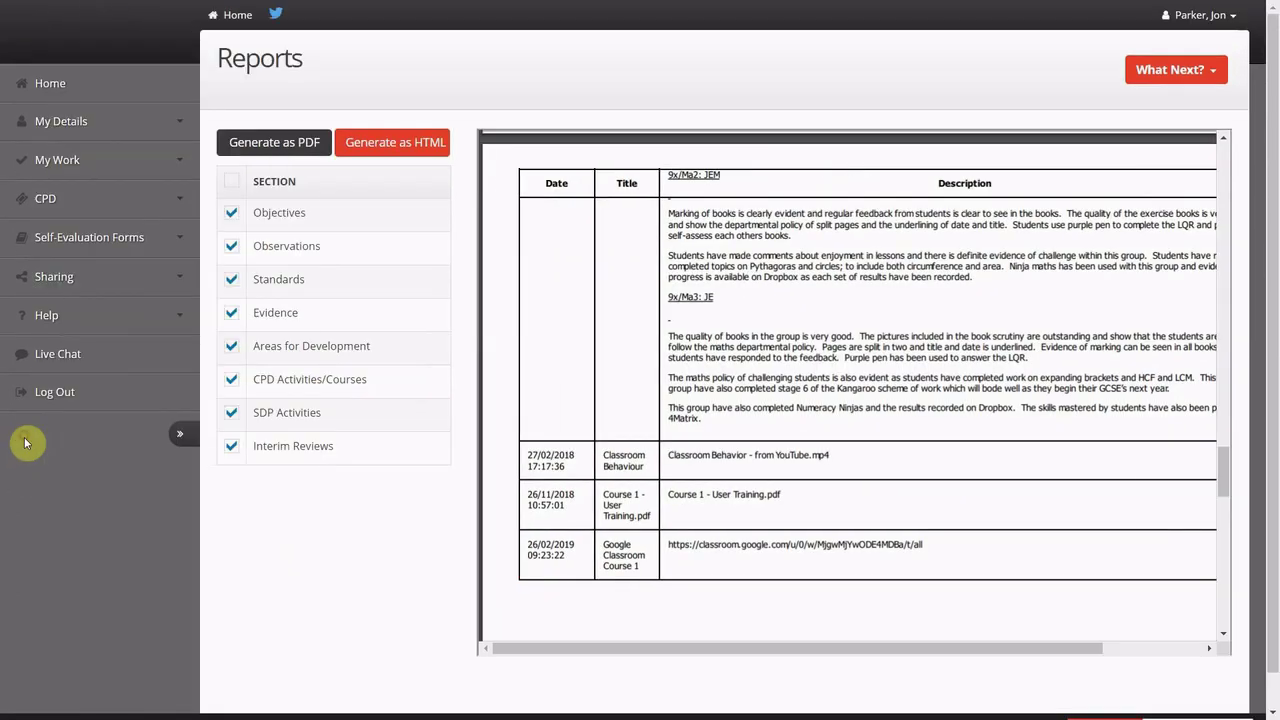
Step: Clear the Forms and Observation Department filters on Observations and rerun the search for all observations
left_click(80, 161)
left_click(76, 212)
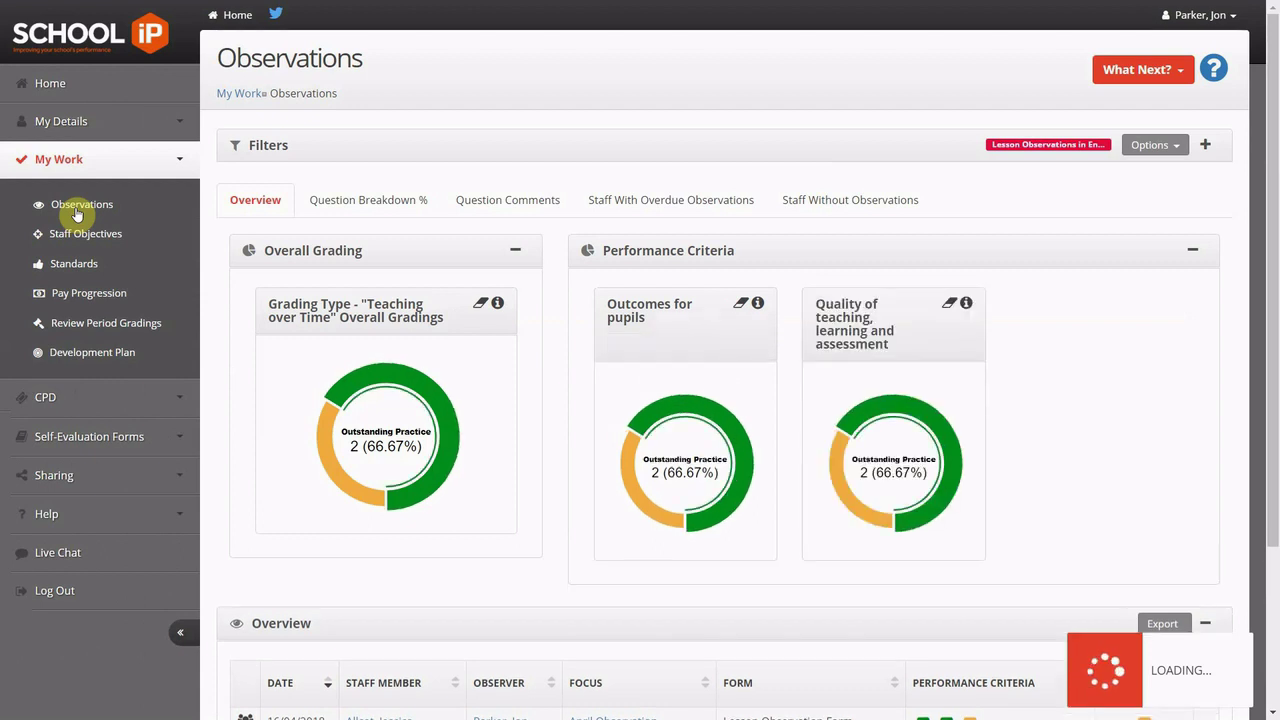
left_click(1205, 145)
left_click(1204, 296)
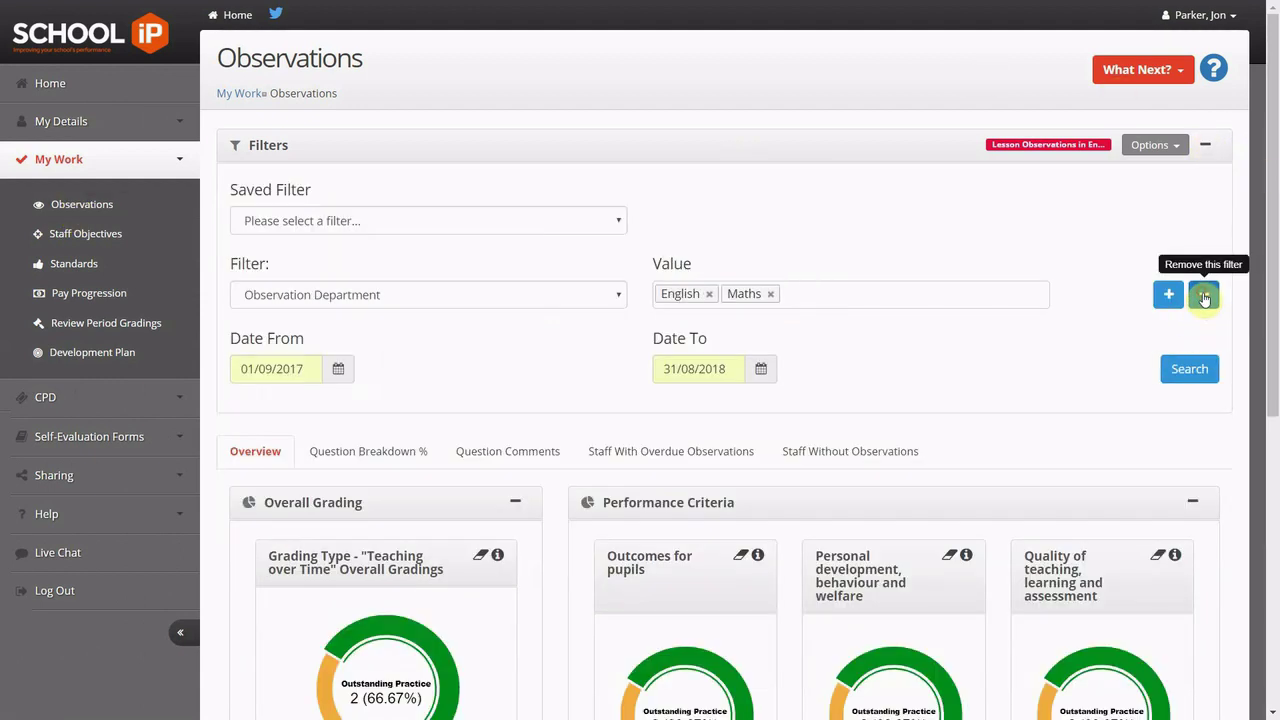
left_click(1204, 296)
left_click(1189, 370)
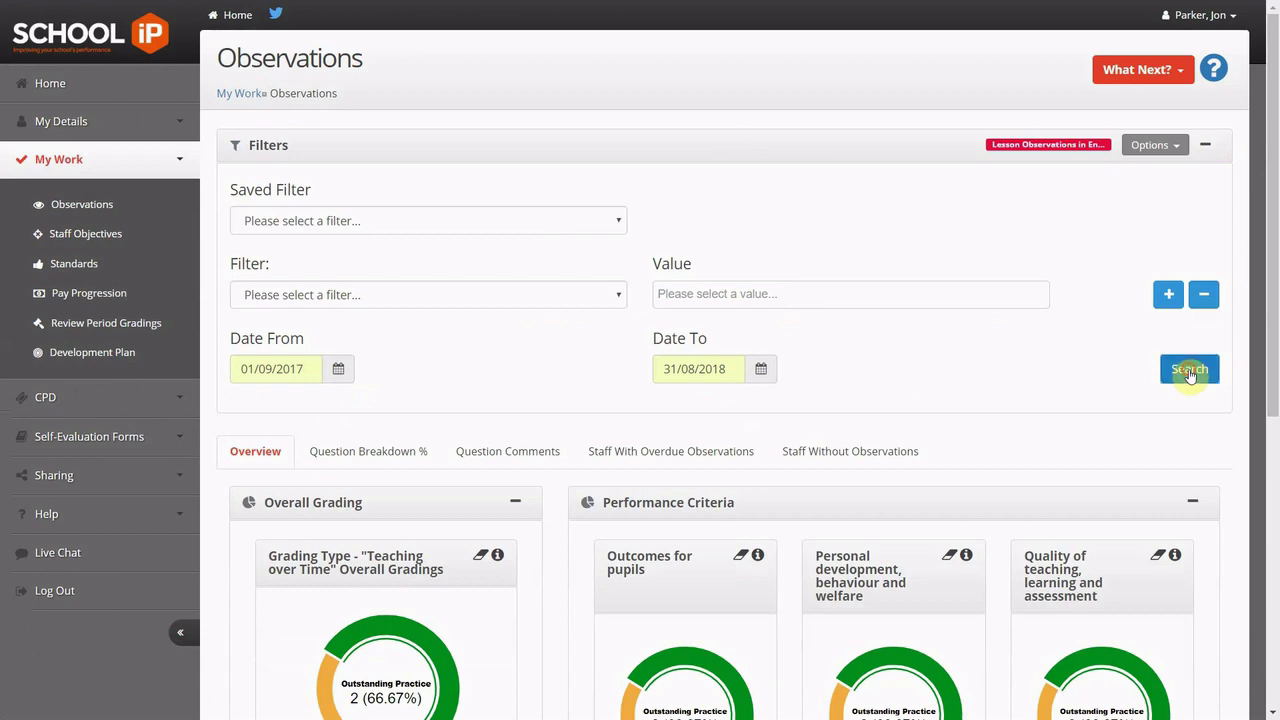
left_click(1206, 146)
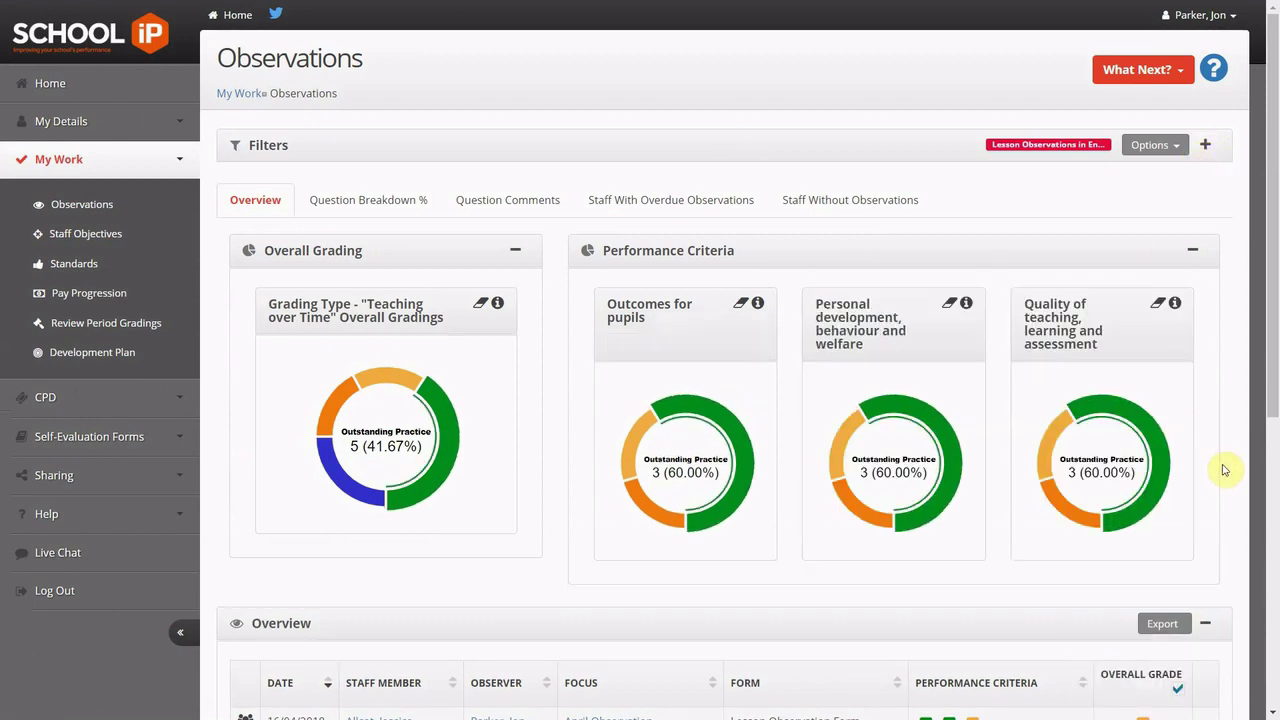
scroll(1215, 430, "down", 3)
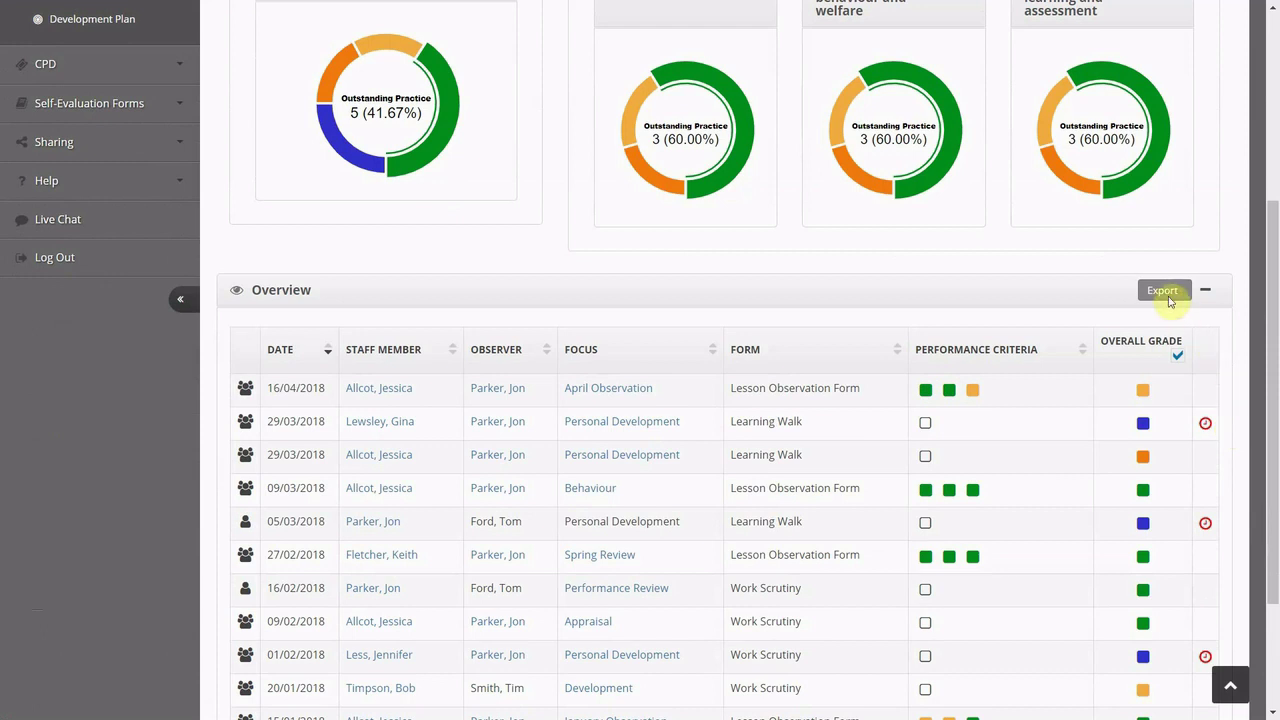
left_click(1163, 291)
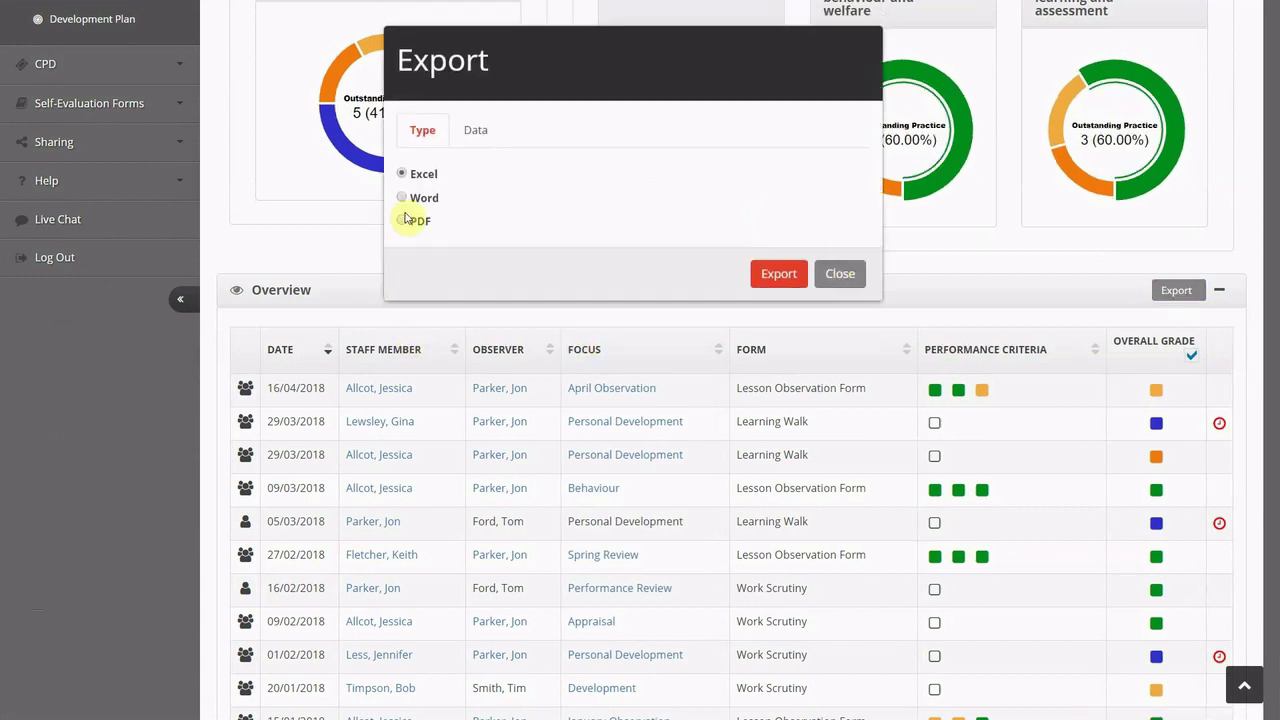
left_click(478, 131)
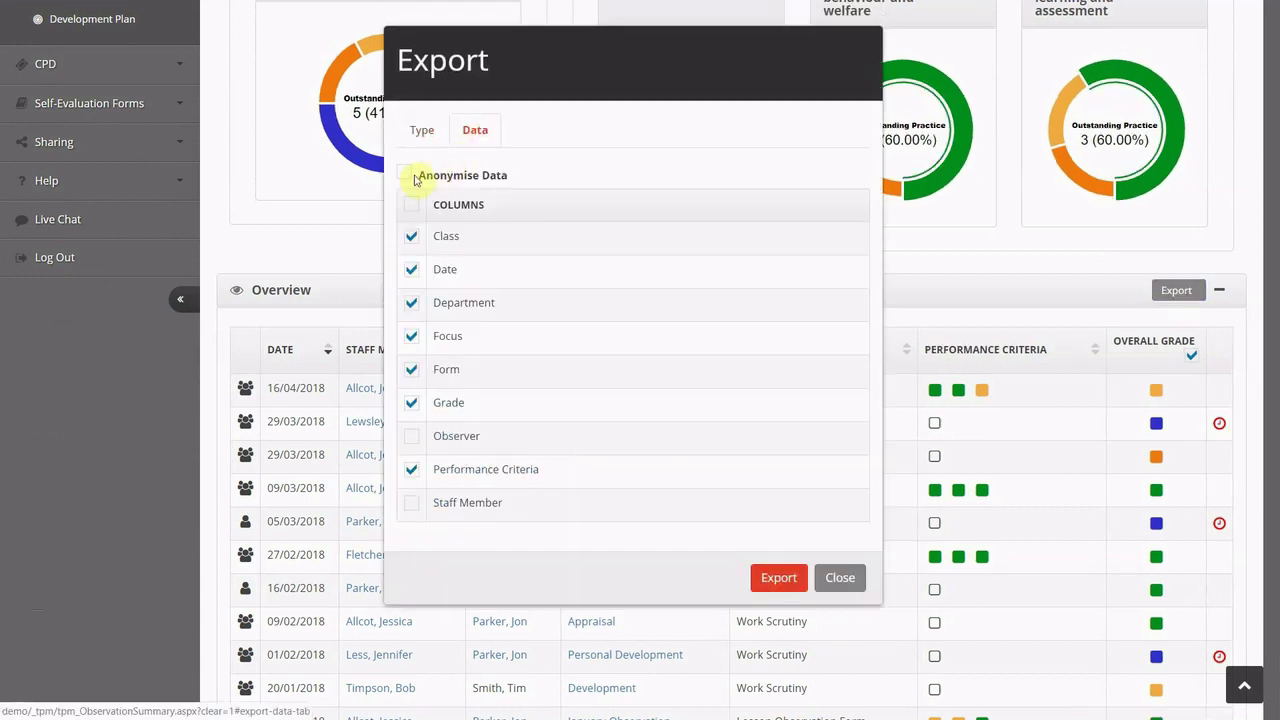
left_click(405, 177)
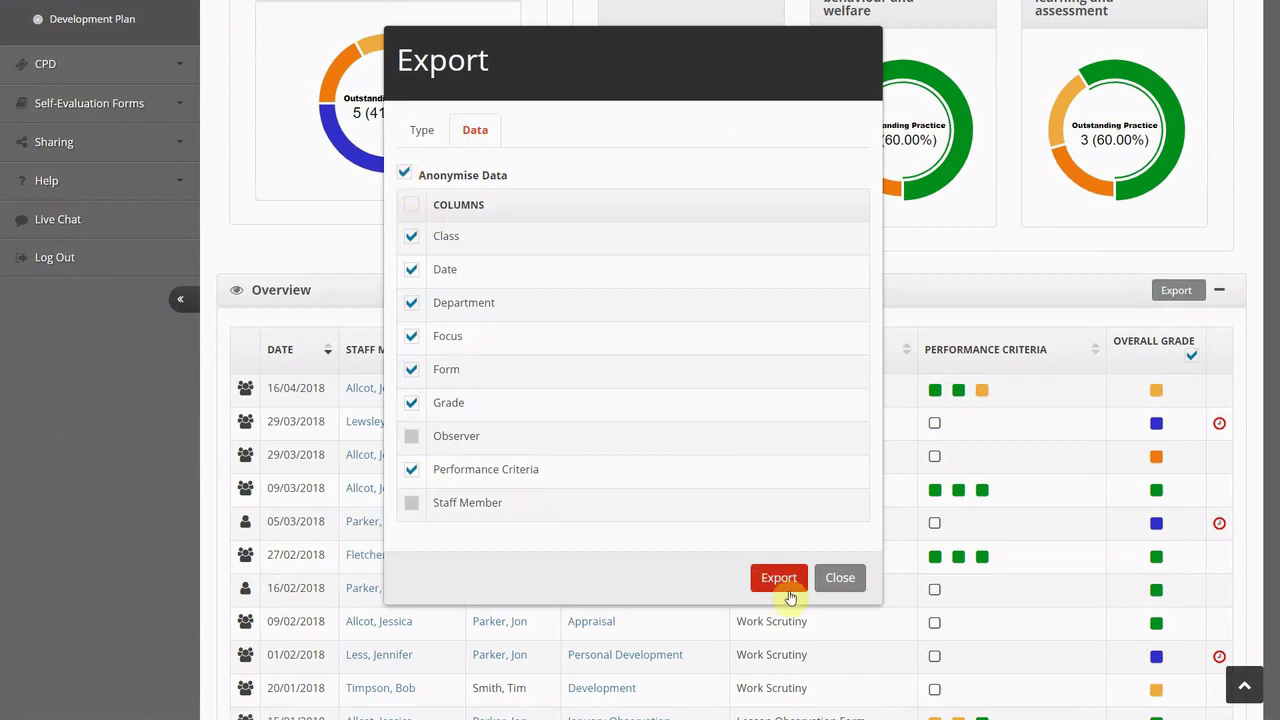
left_click(840, 577)
scroll(1000, 530, "up", 4)
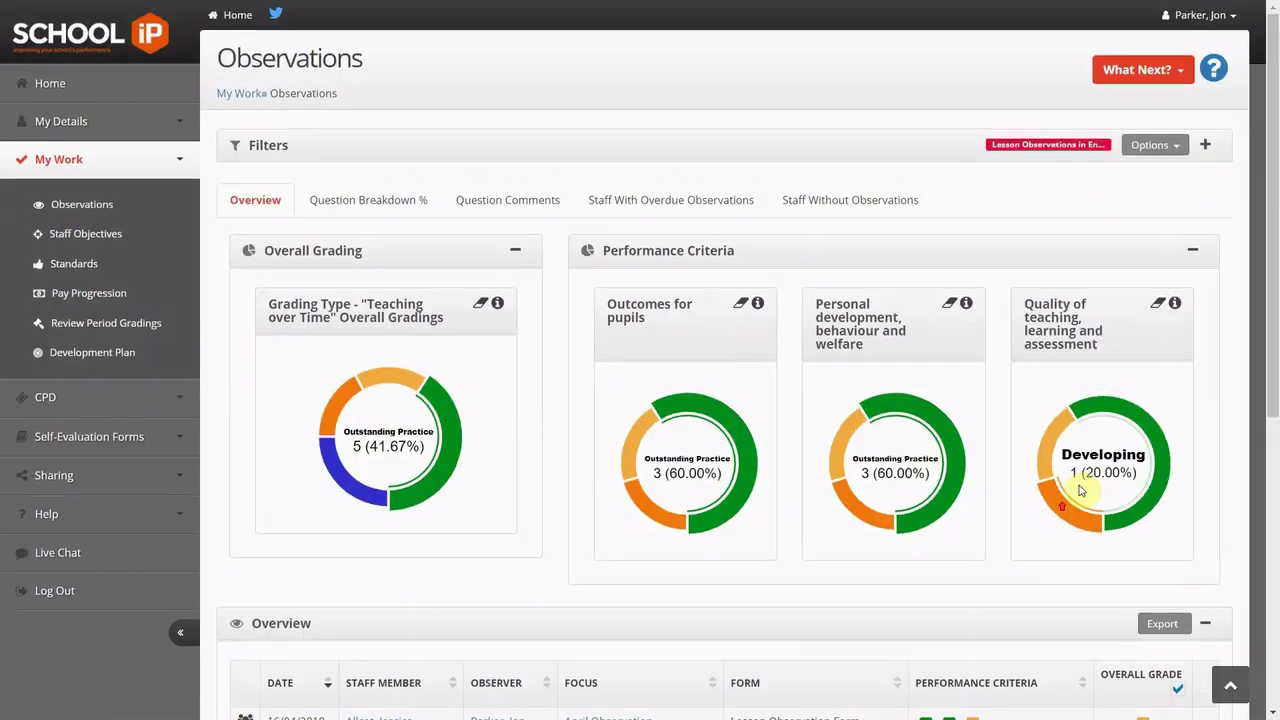
Step: Filter observations by Observation Department set to English and Maths, and search
left_click(1207, 150)
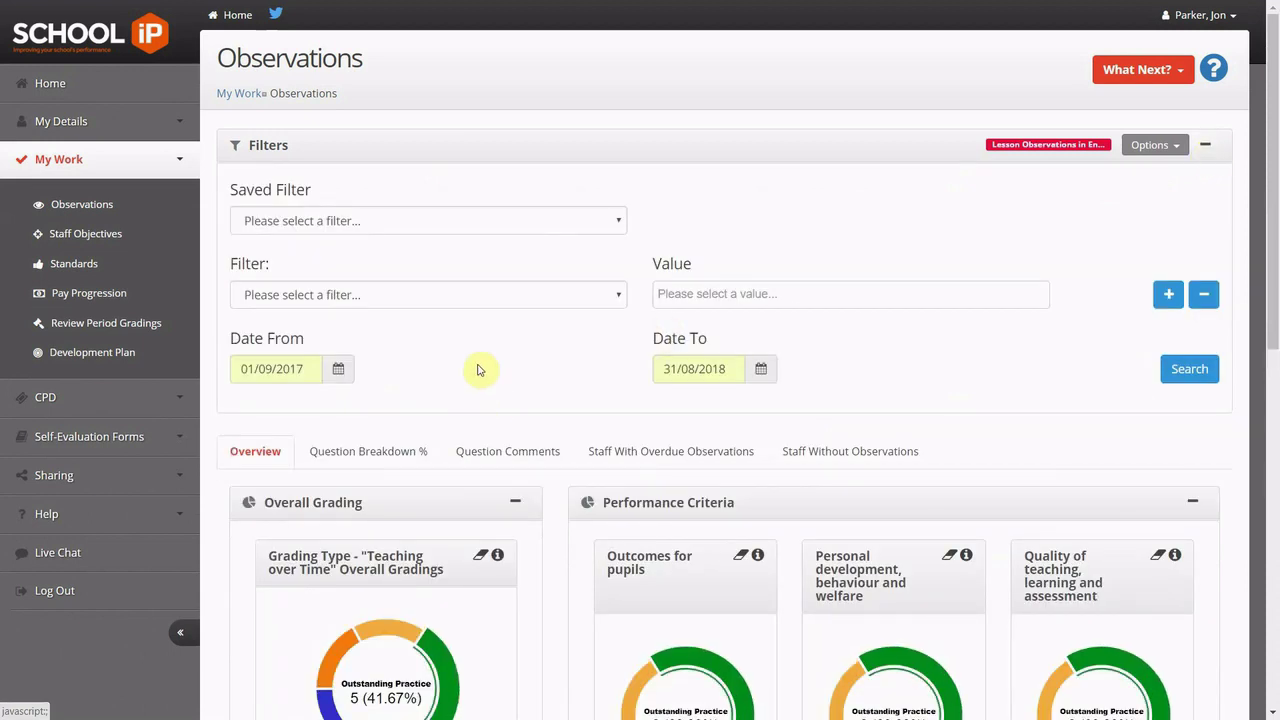
left_click(480, 297)
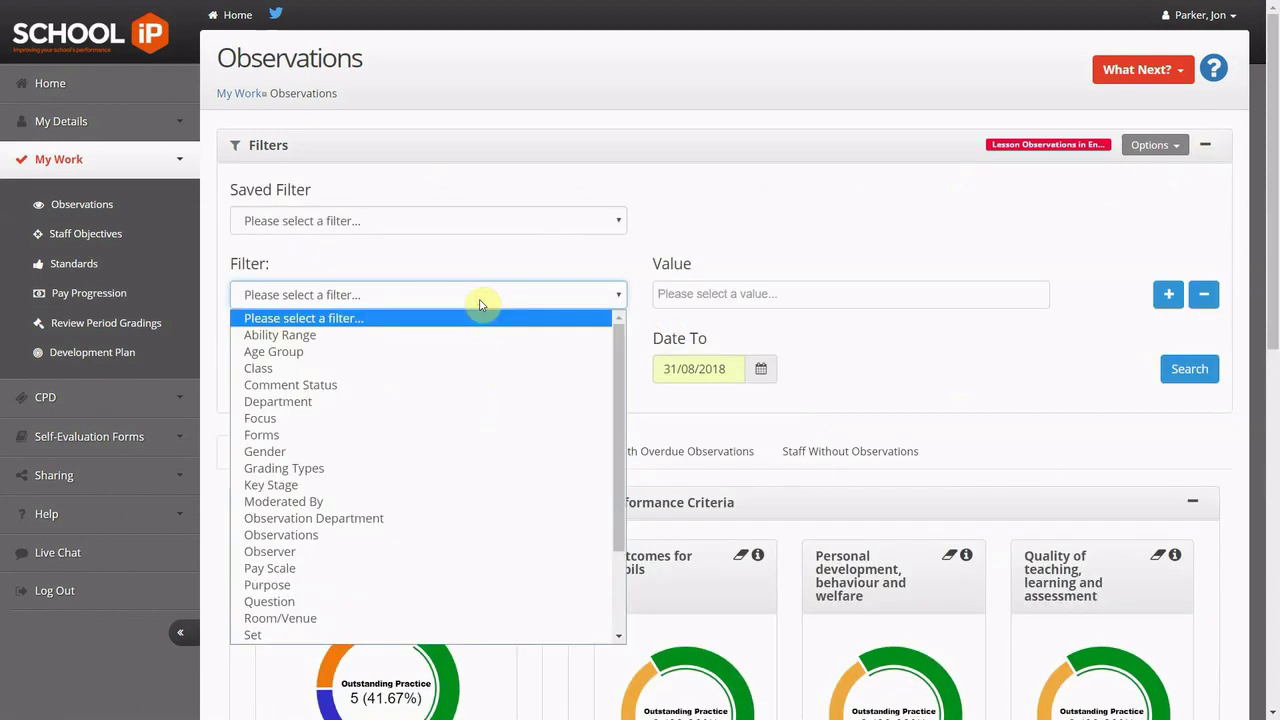
left_click(358, 518)
left_click(738, 298)
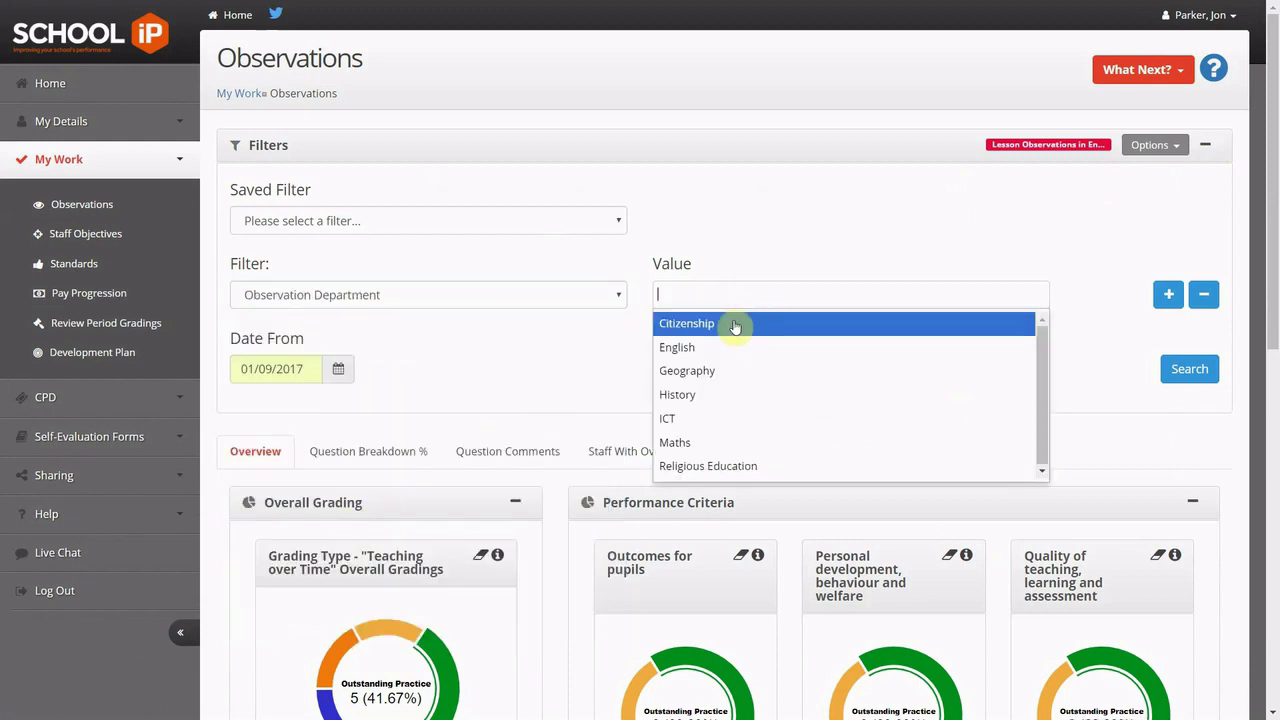
left_click(694, 348)
left_click(746, 298)
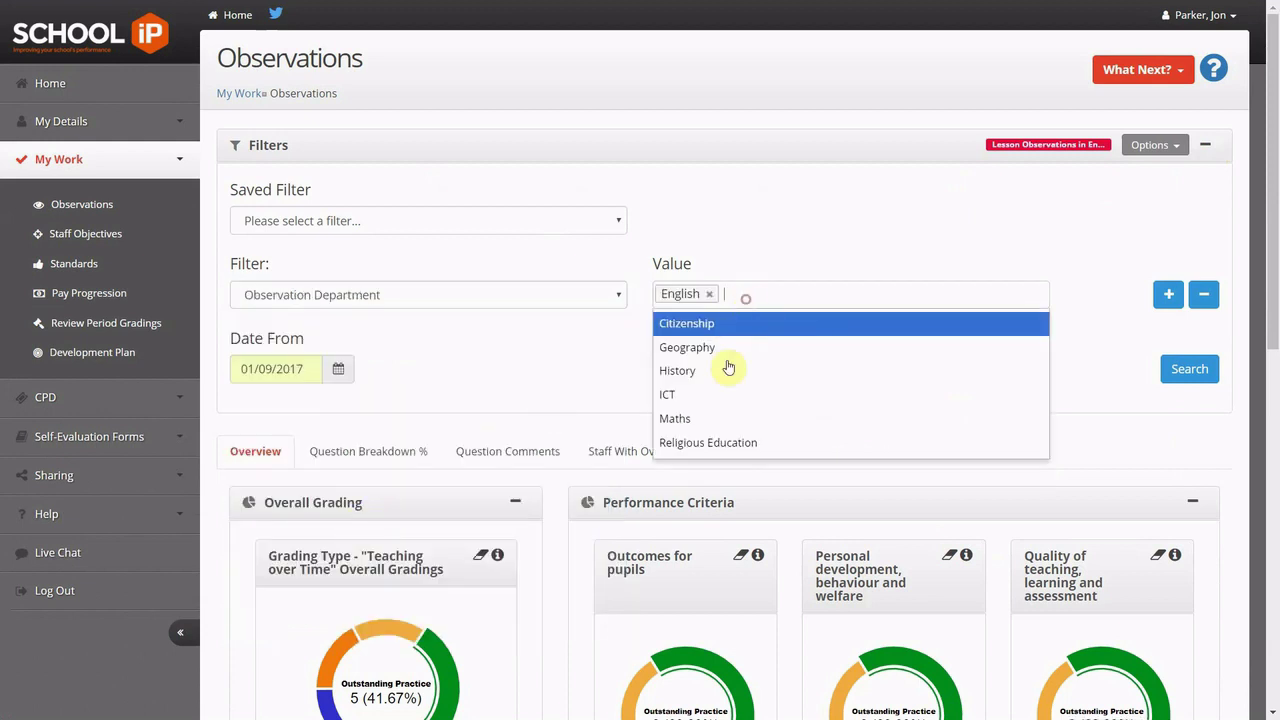
left_click(688, 417)
left_click(1197, 373)
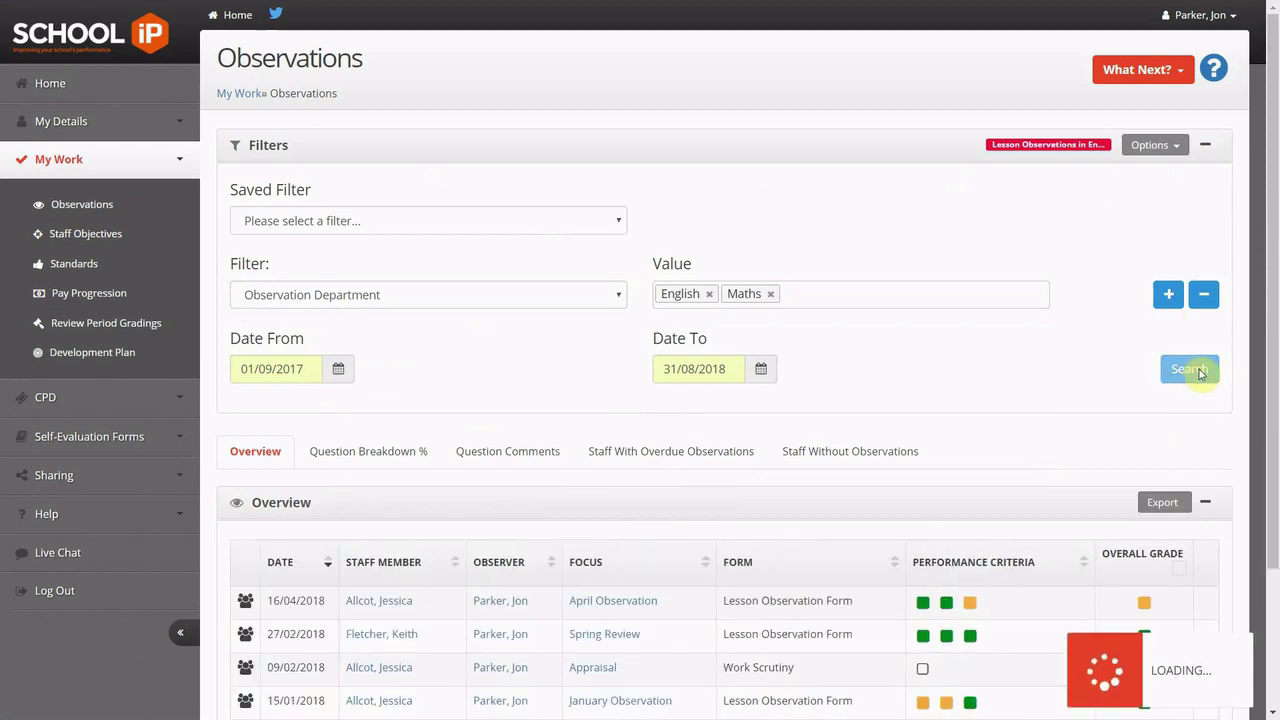
Step: Review the filtered observations, then open the Standards summary under Staff Objectives
left_click(1205, 147)
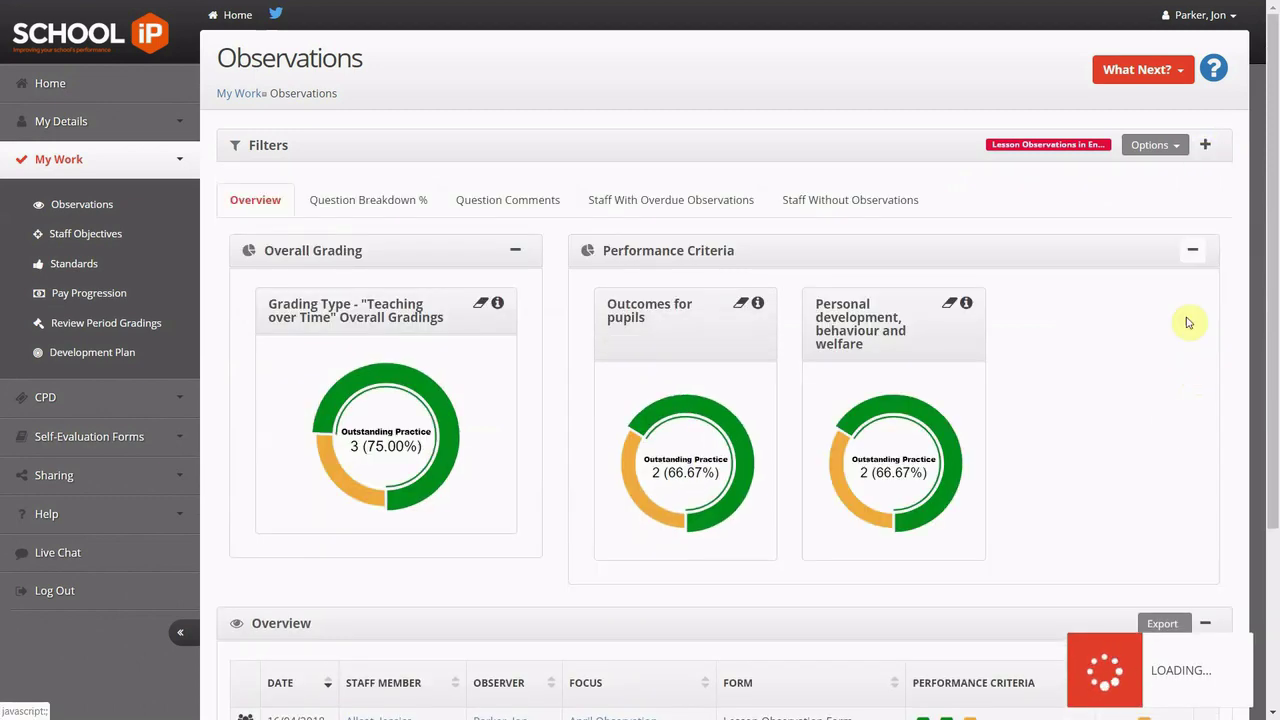
scroll(1157, 467, "down", 3)
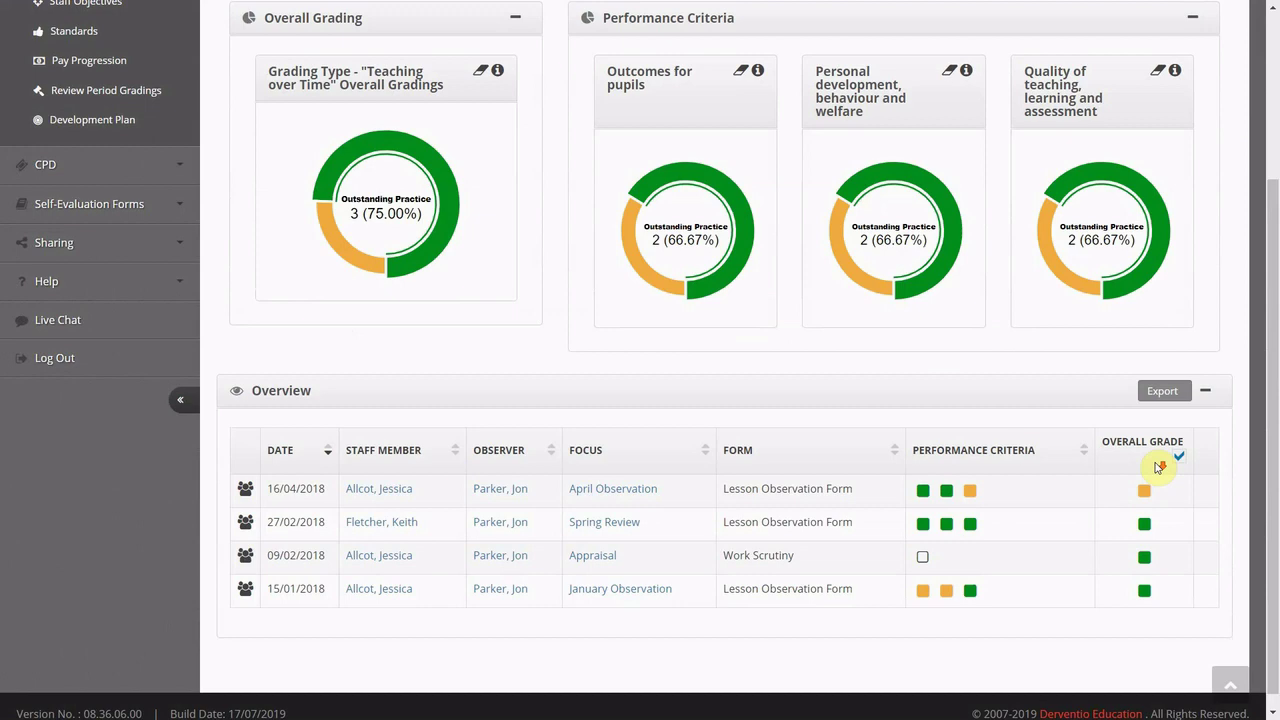
scroll(1149, 471, "up", 3)
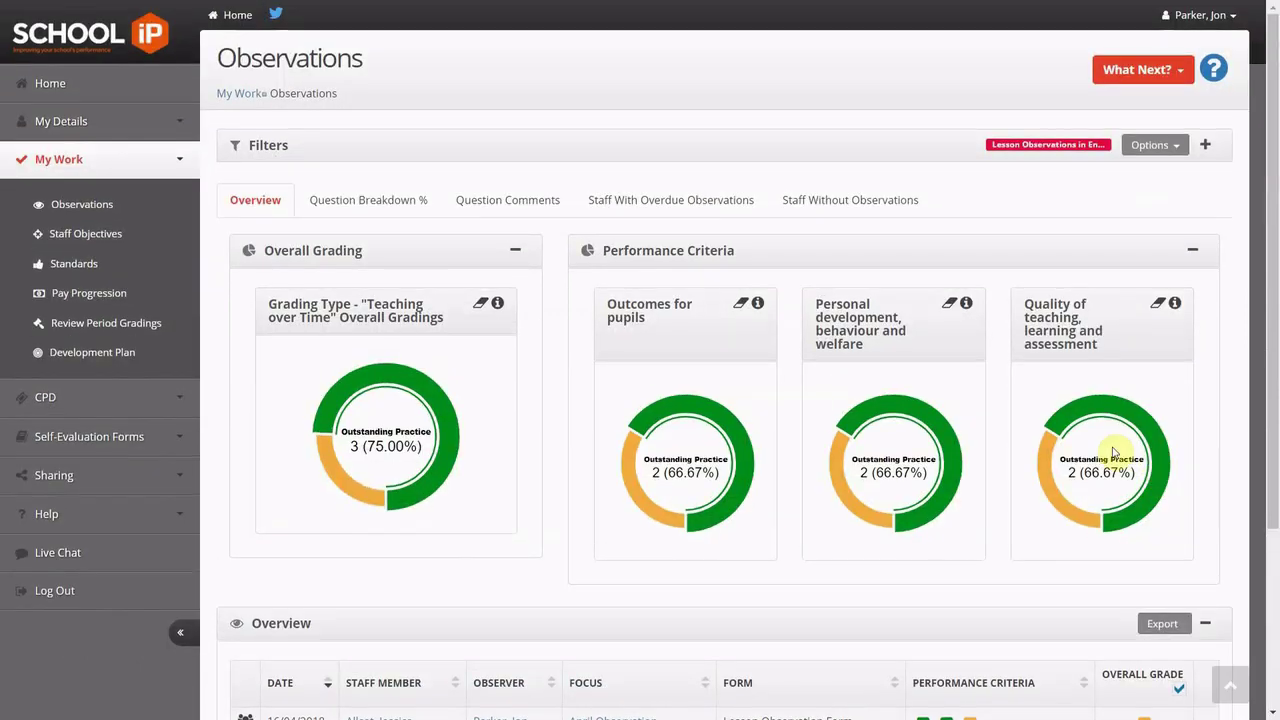
left_click(89, 236)
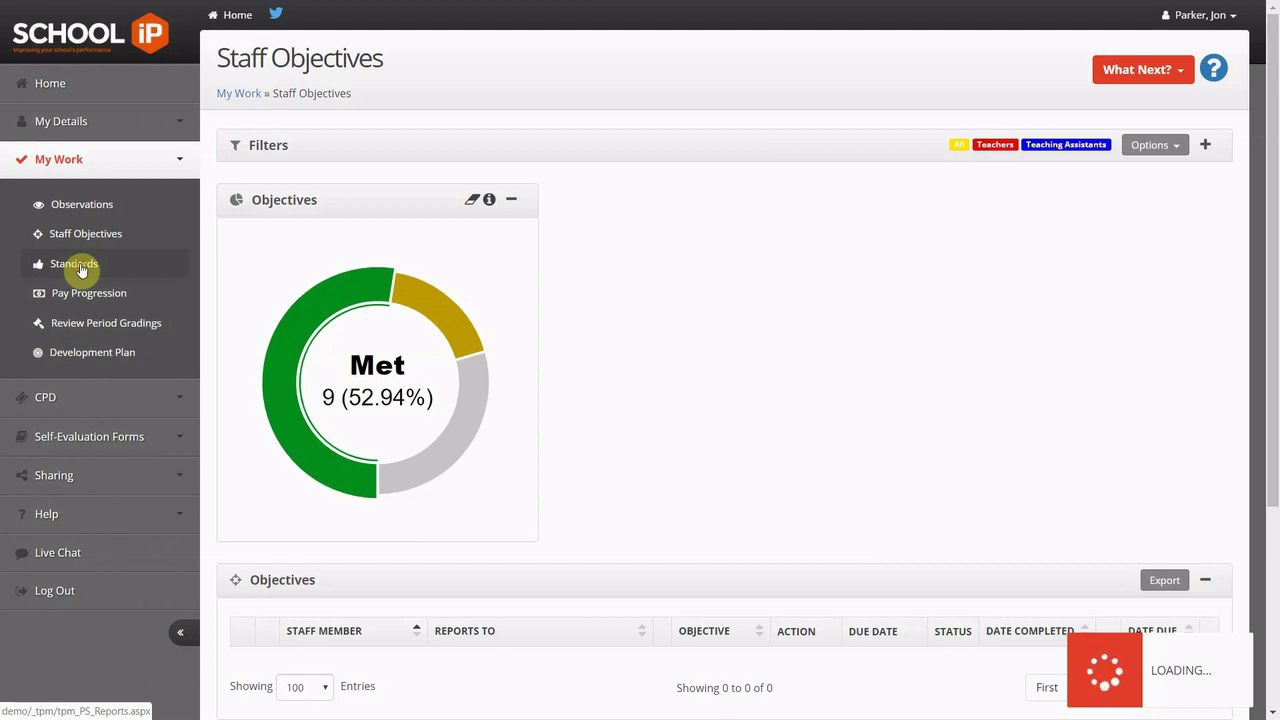
left_click(81, 270)
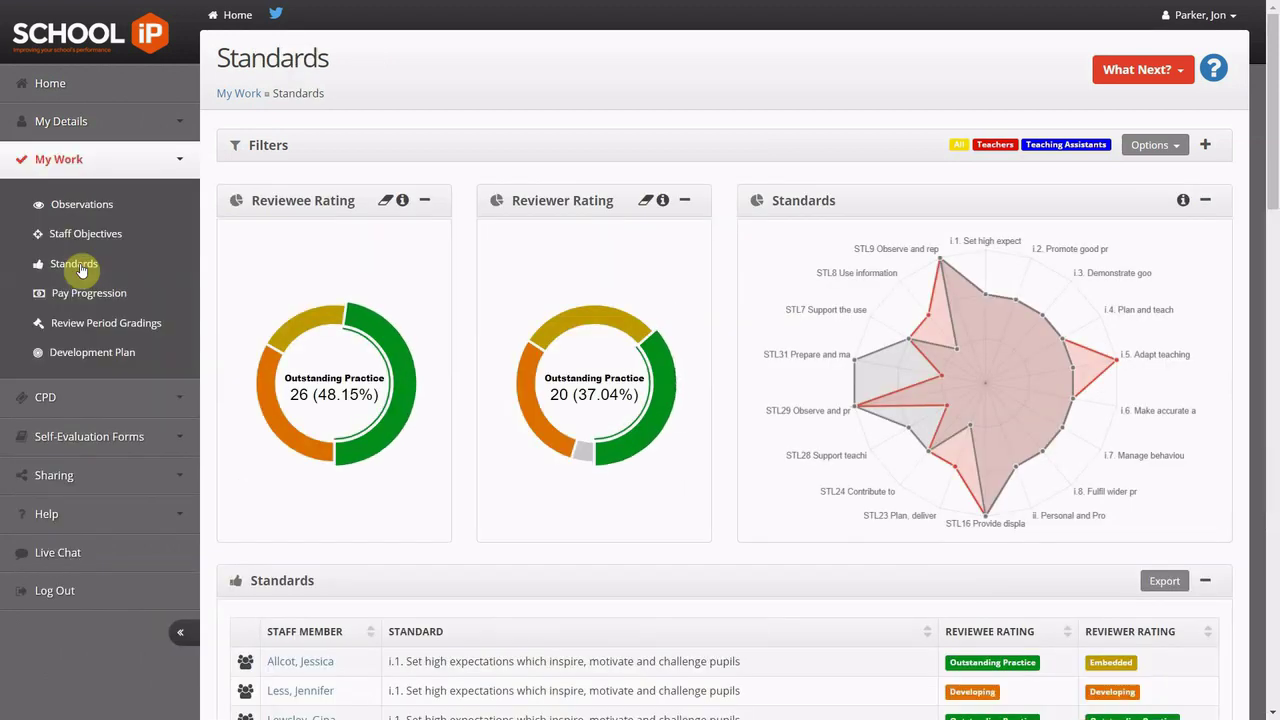
Step: Open CPD Areas for Development, enter 'middle', and browse courses for the first development area
left_click(88, 397)
left_click(107, 313)
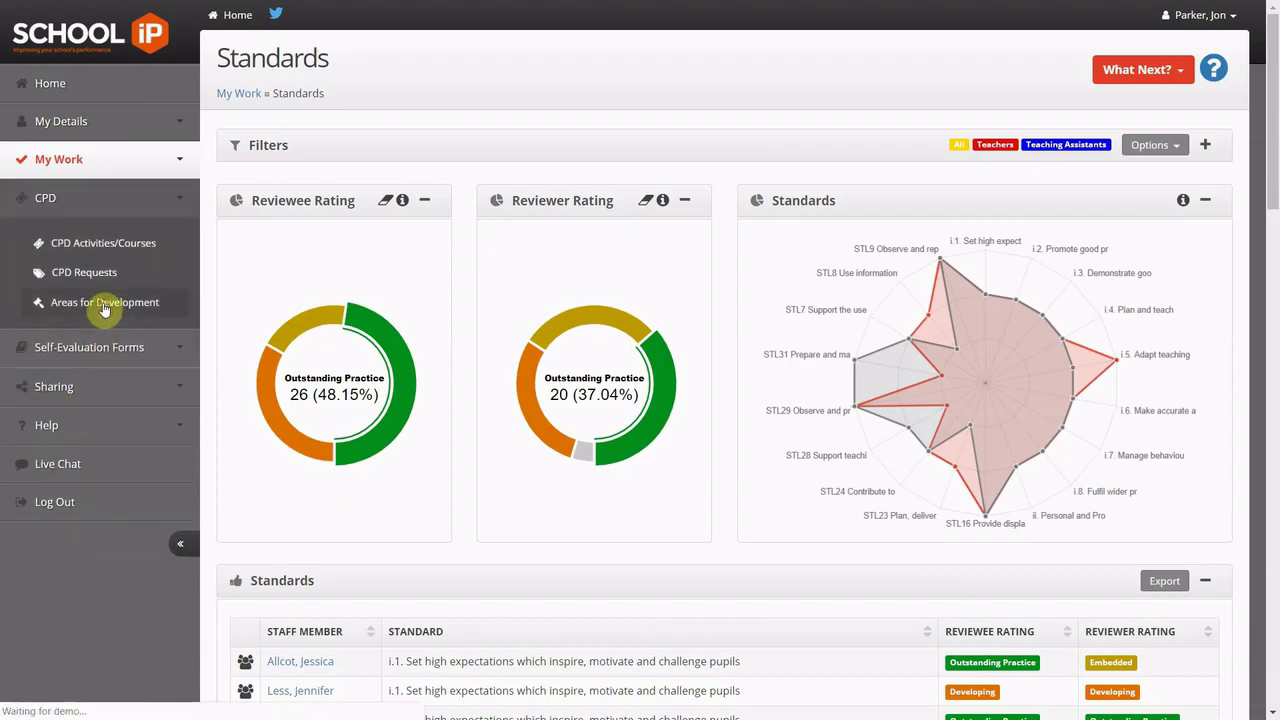
type("m")
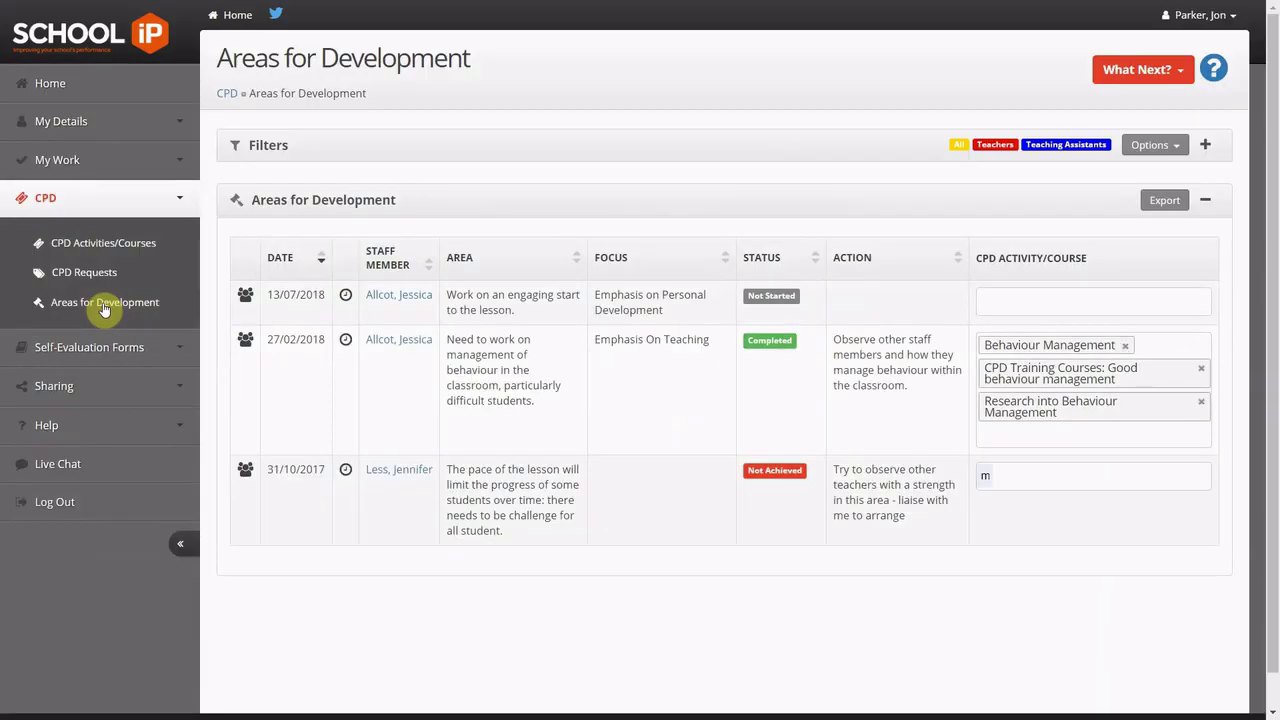
type("iddle")
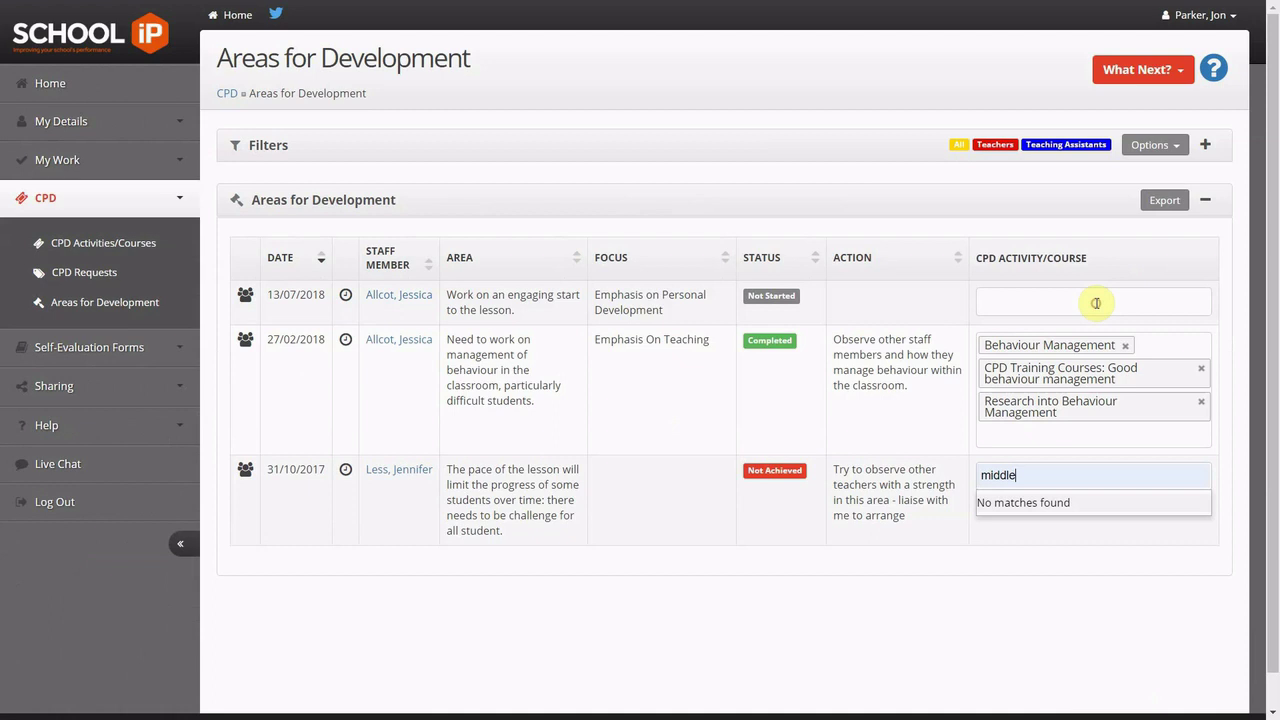
left_click(1097, 304)
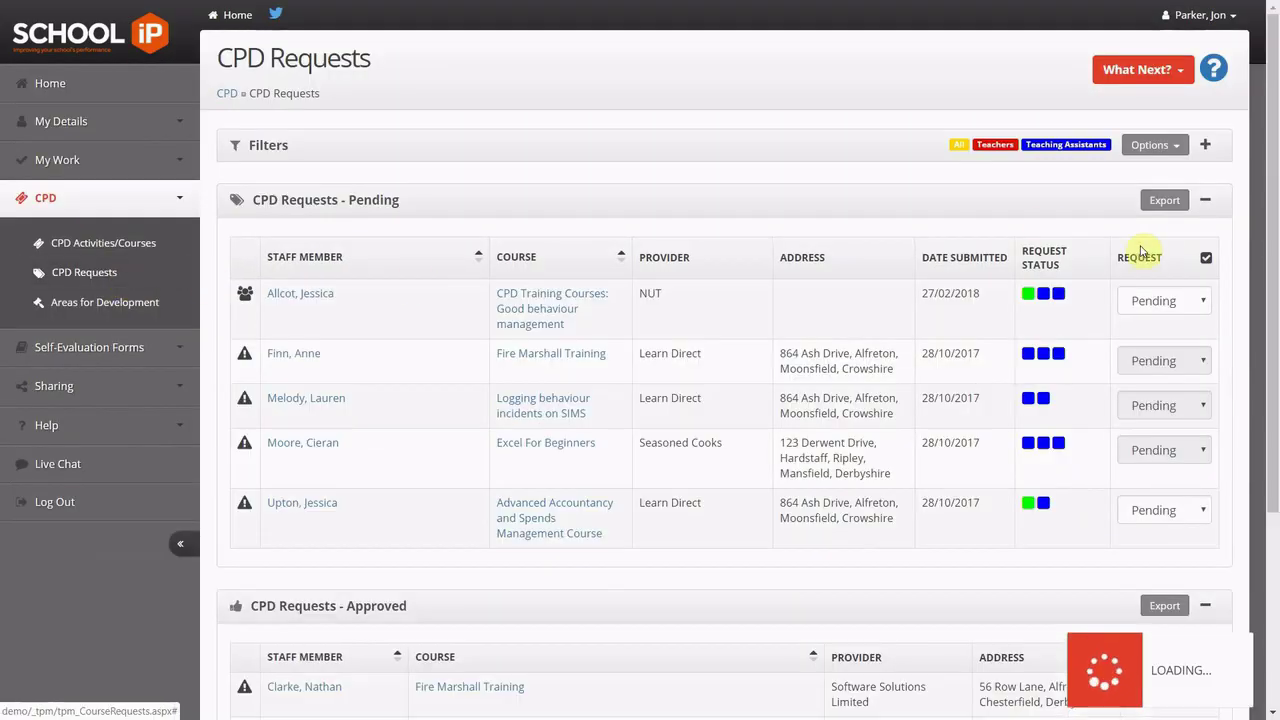
Step: Check the first request's approval choices, then read comments on the two behaviour management courses
mouse_move(1030, 298)
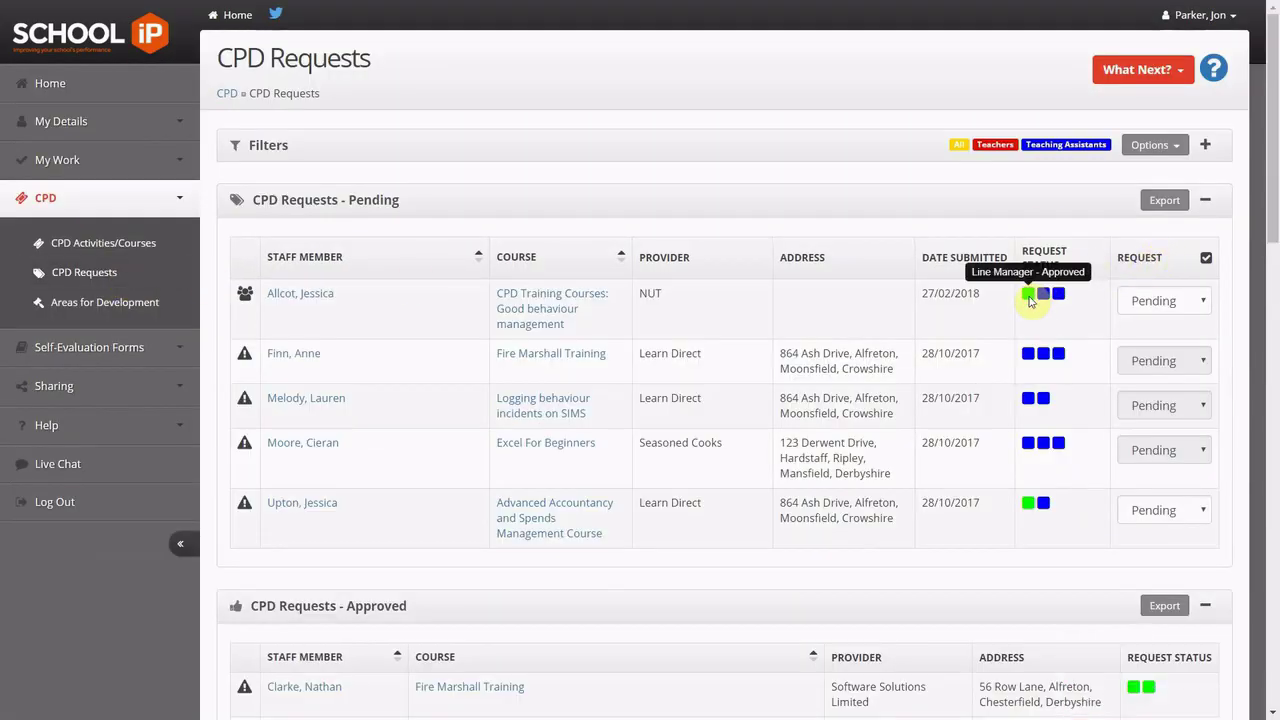
left_click(1147, 306)
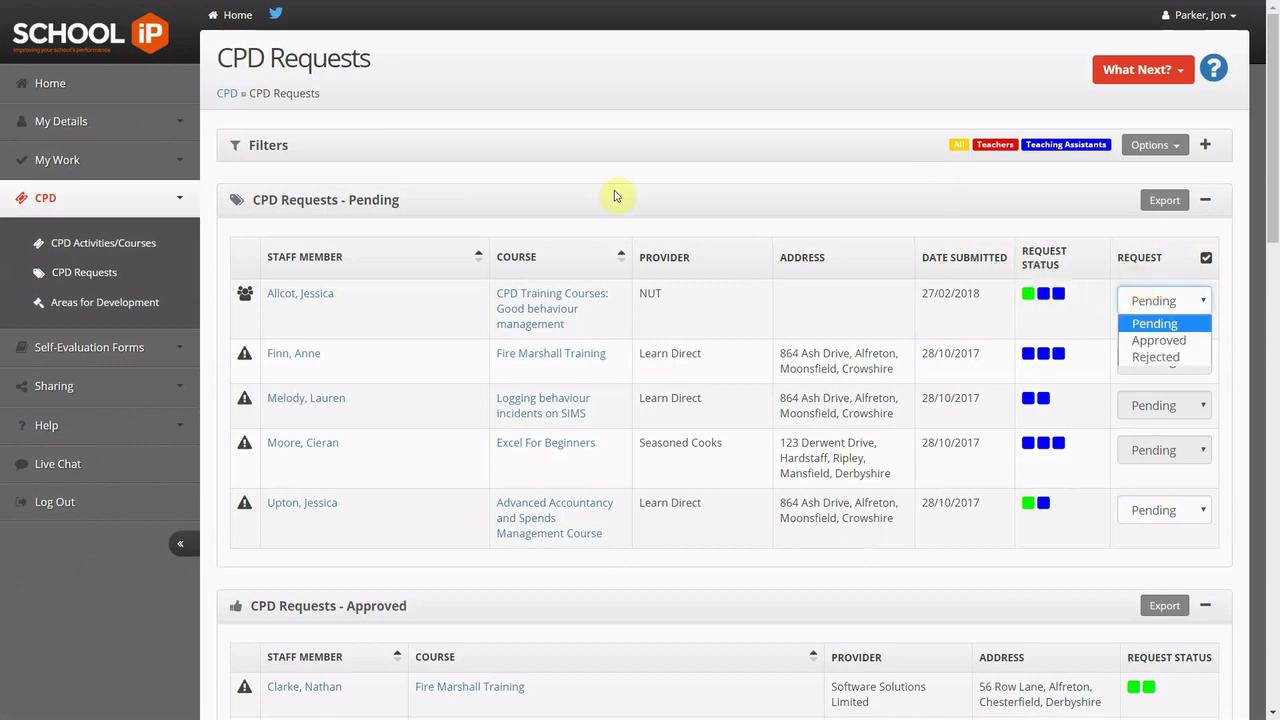
left_click(77, 250)
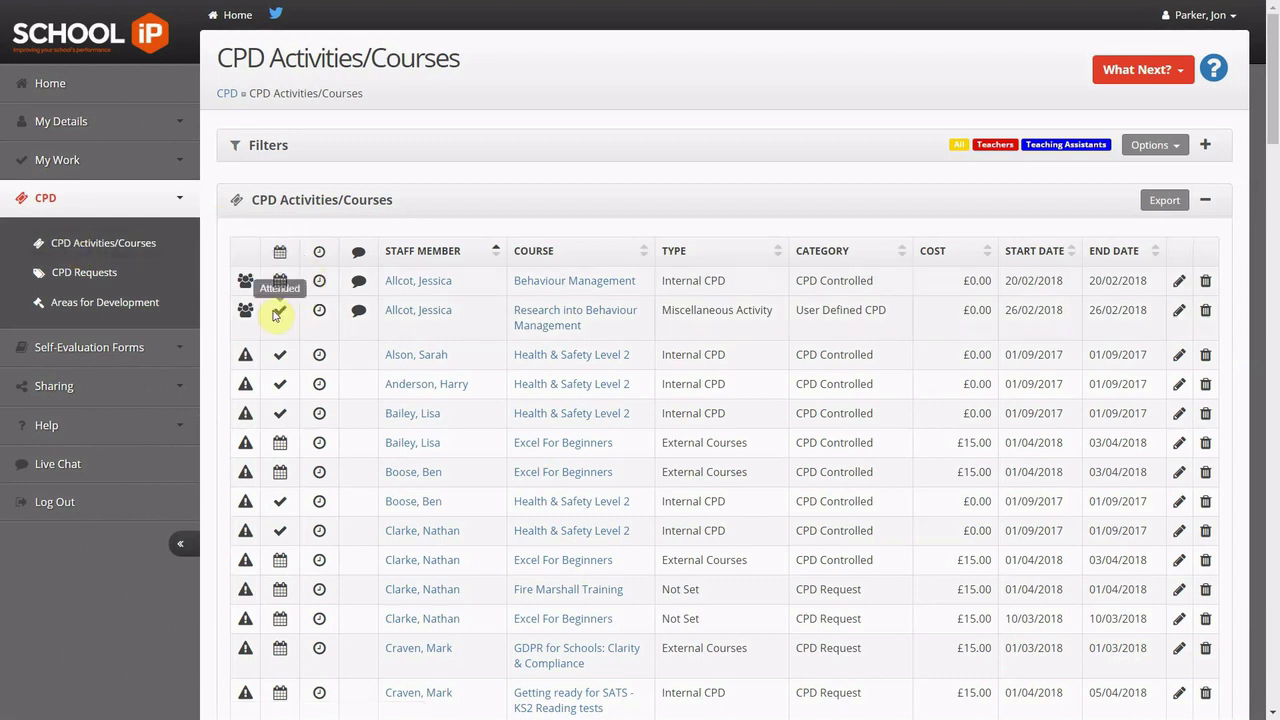
mouse_move(360, 286)
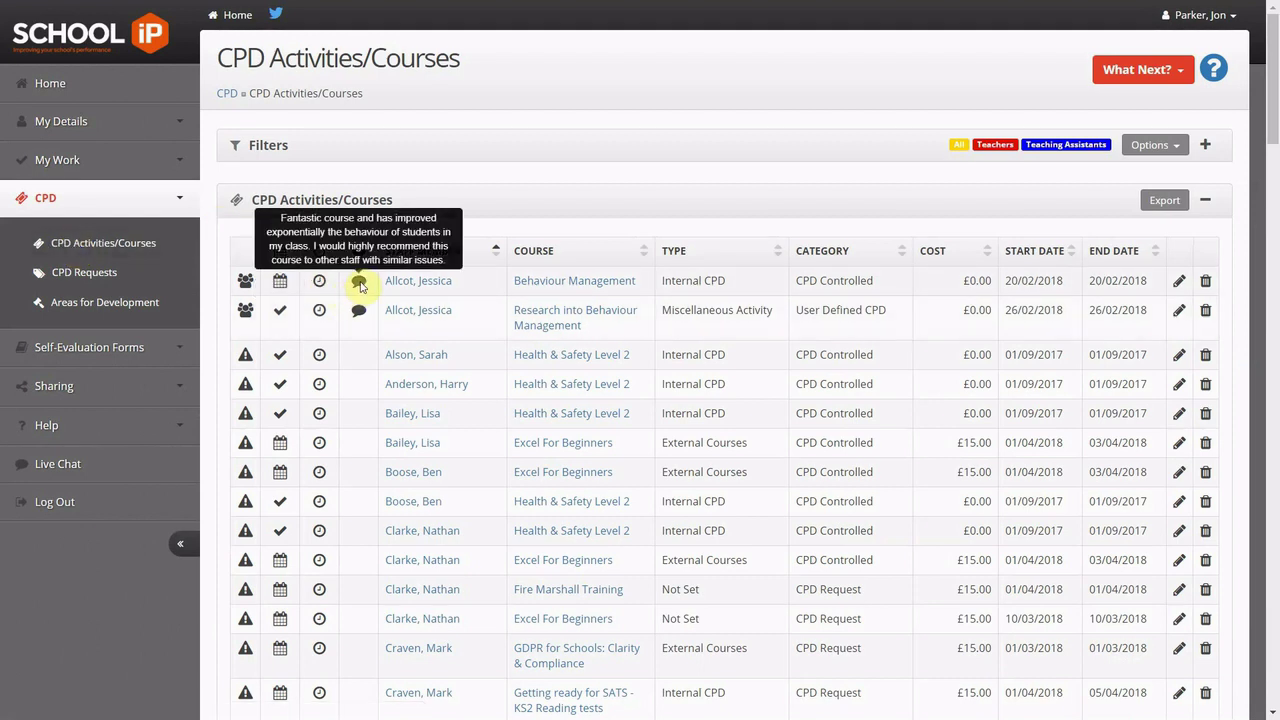
mouse_move(358, 311)
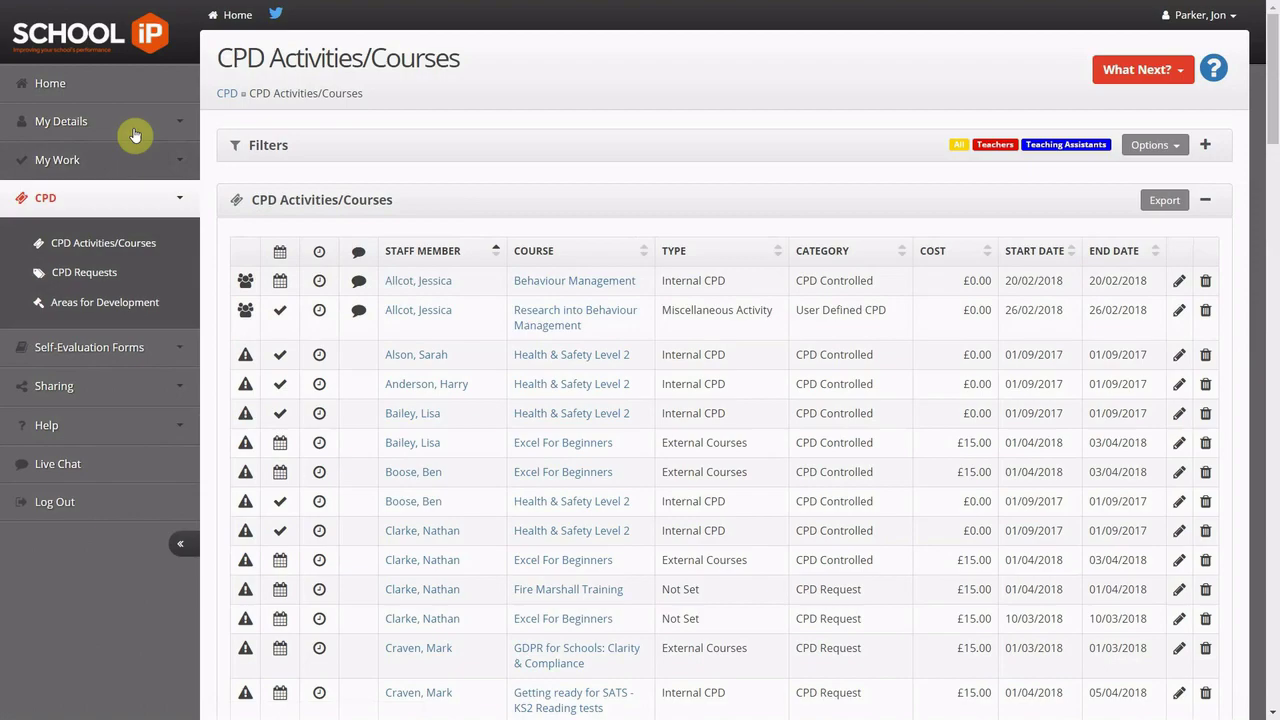
left_click(50, 165)
Step: View objective 1.1's three activities, then return to the Development Plan overview and its What Next? options
left_click(87, 352)
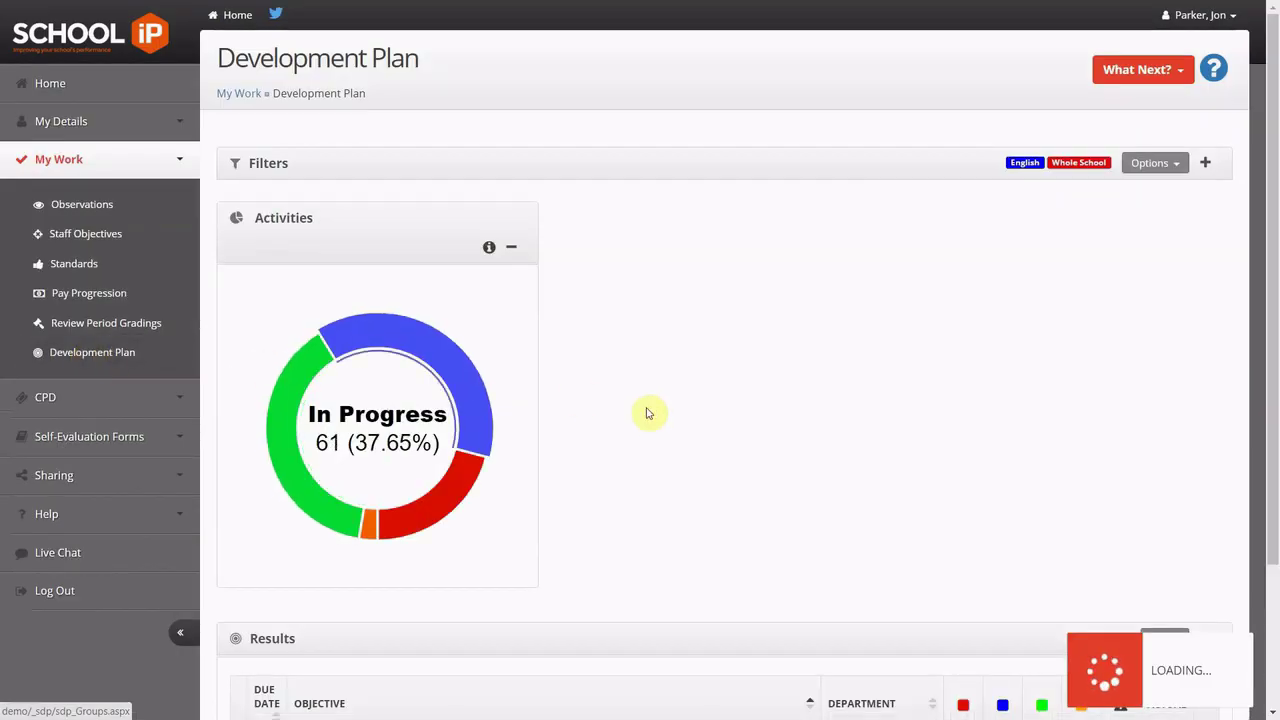
scroll(644, 432, "down", 4)
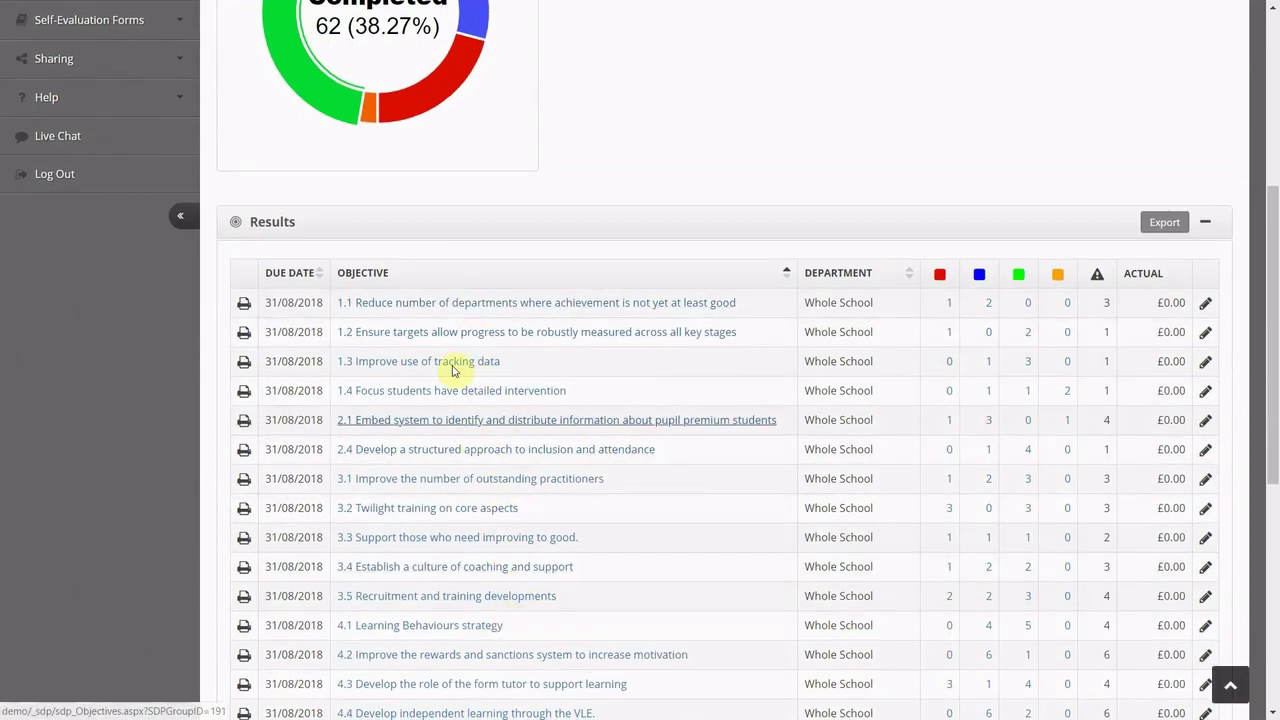
left_click(455, 305)
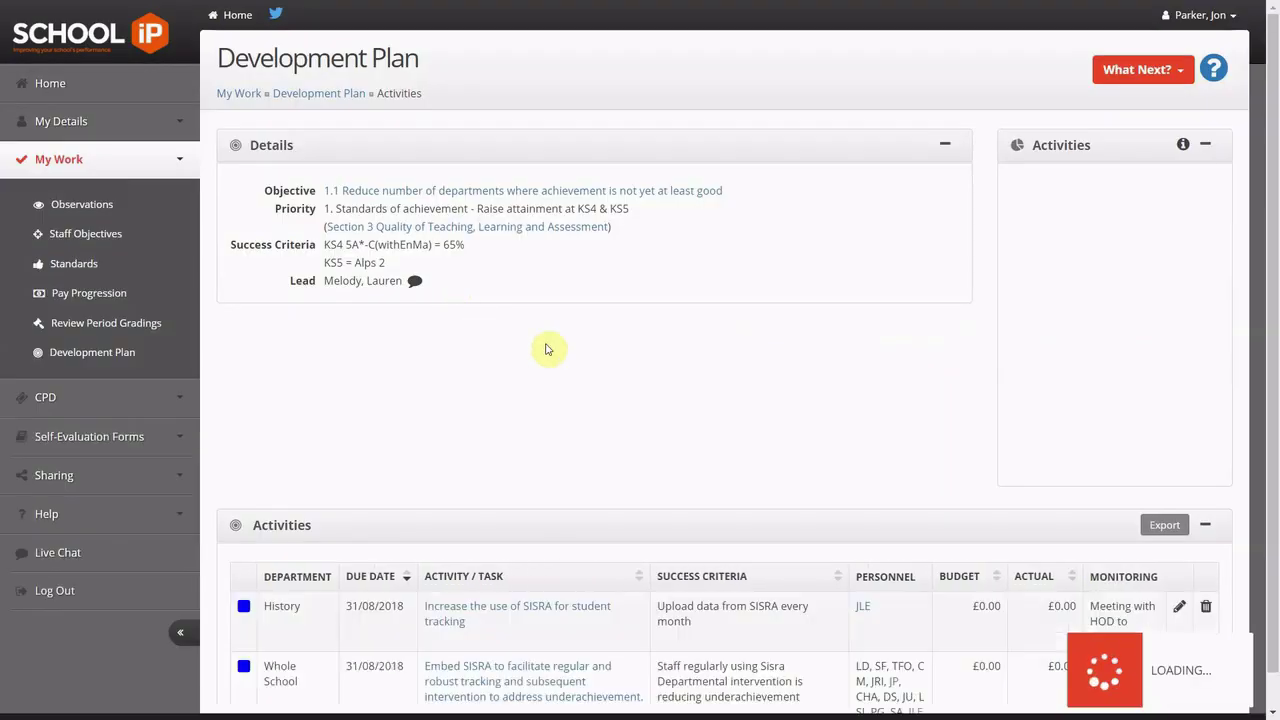
scroll(533, 345, "down", 3)
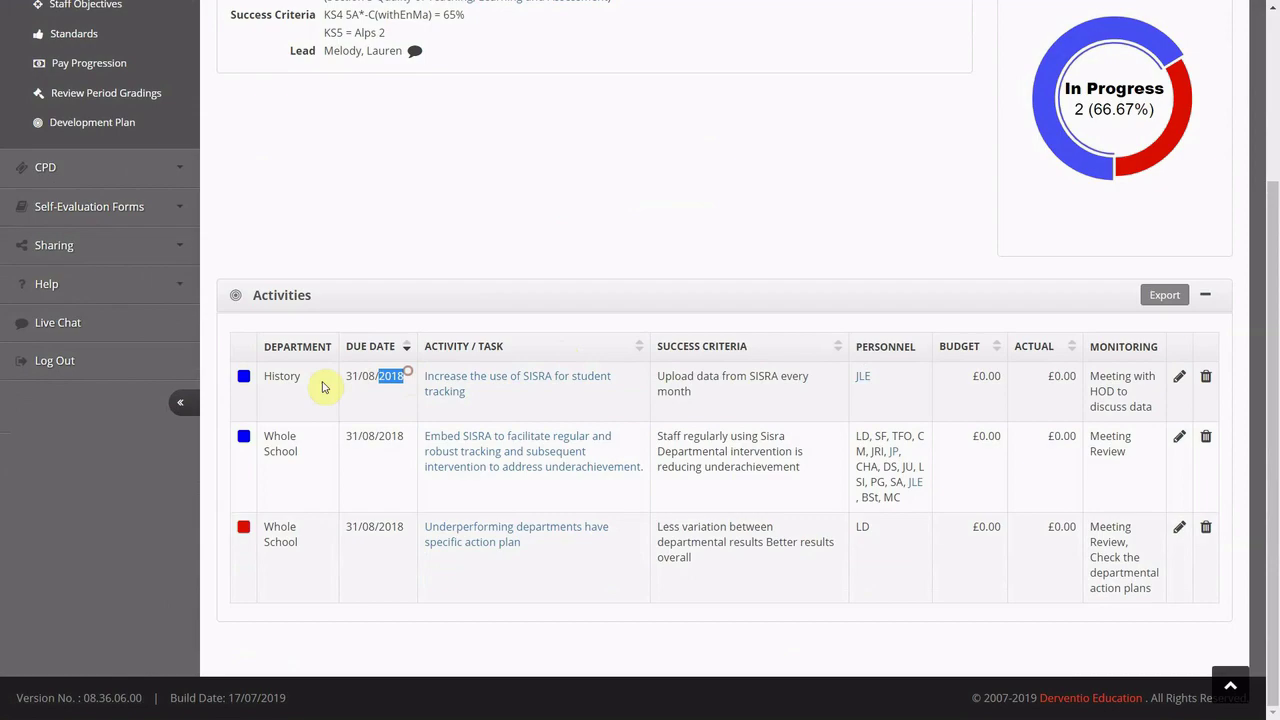
scroll(781, 313, "up", 5)
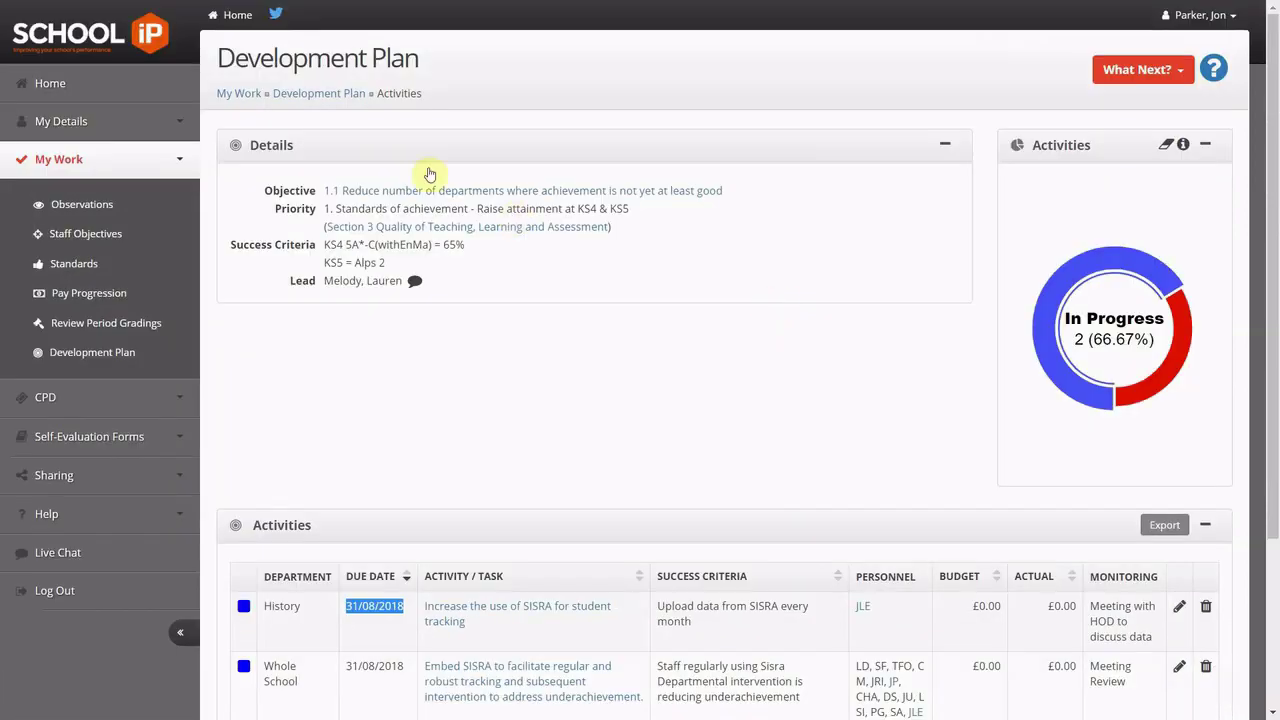
left_click(338, 92)
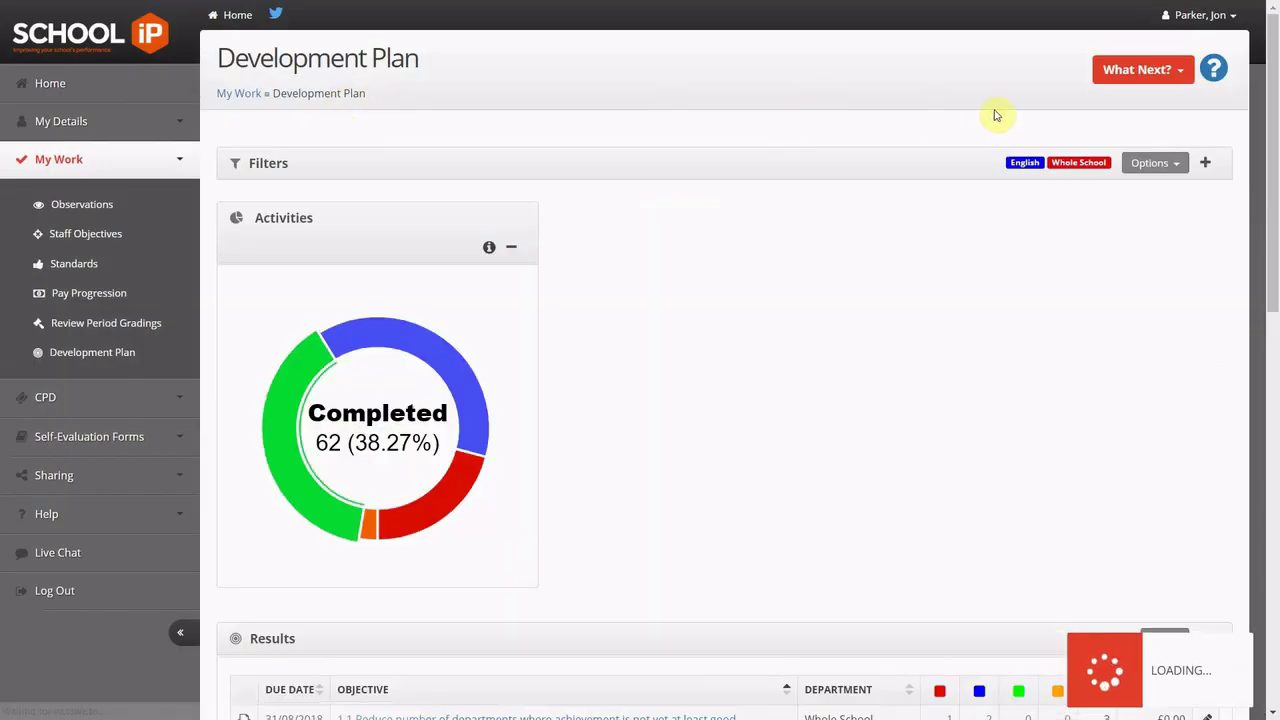
left_click(1157, 69)
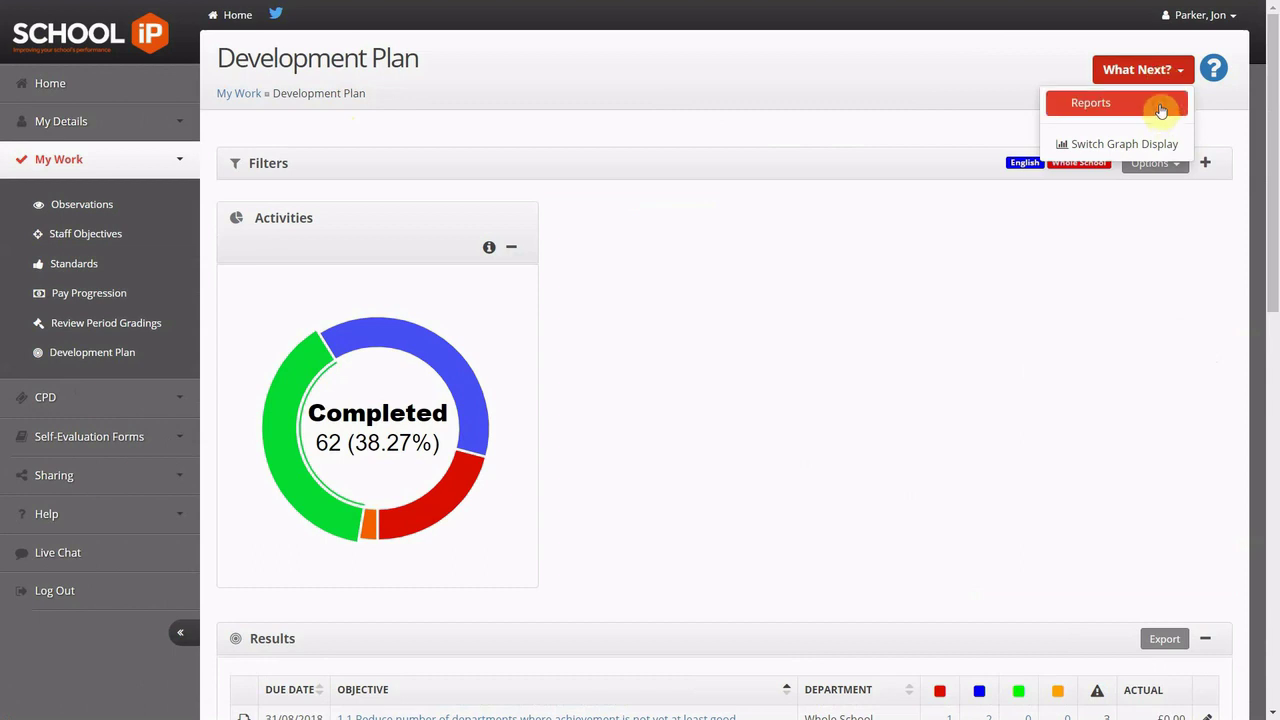
Step: Preview the Strategic Plan report, then generate the 19-page Action Plan report as PDF
left_click(1161, 106)
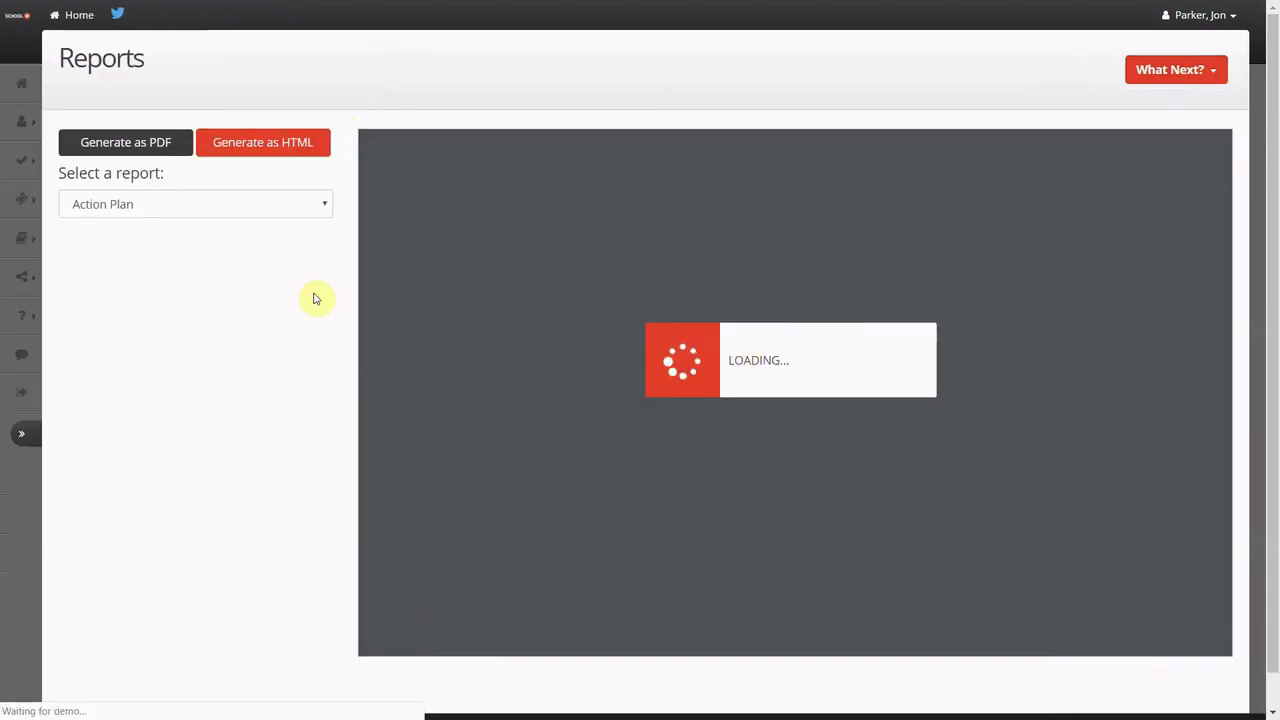
left_click(279, 212)
left_click(274, 243)
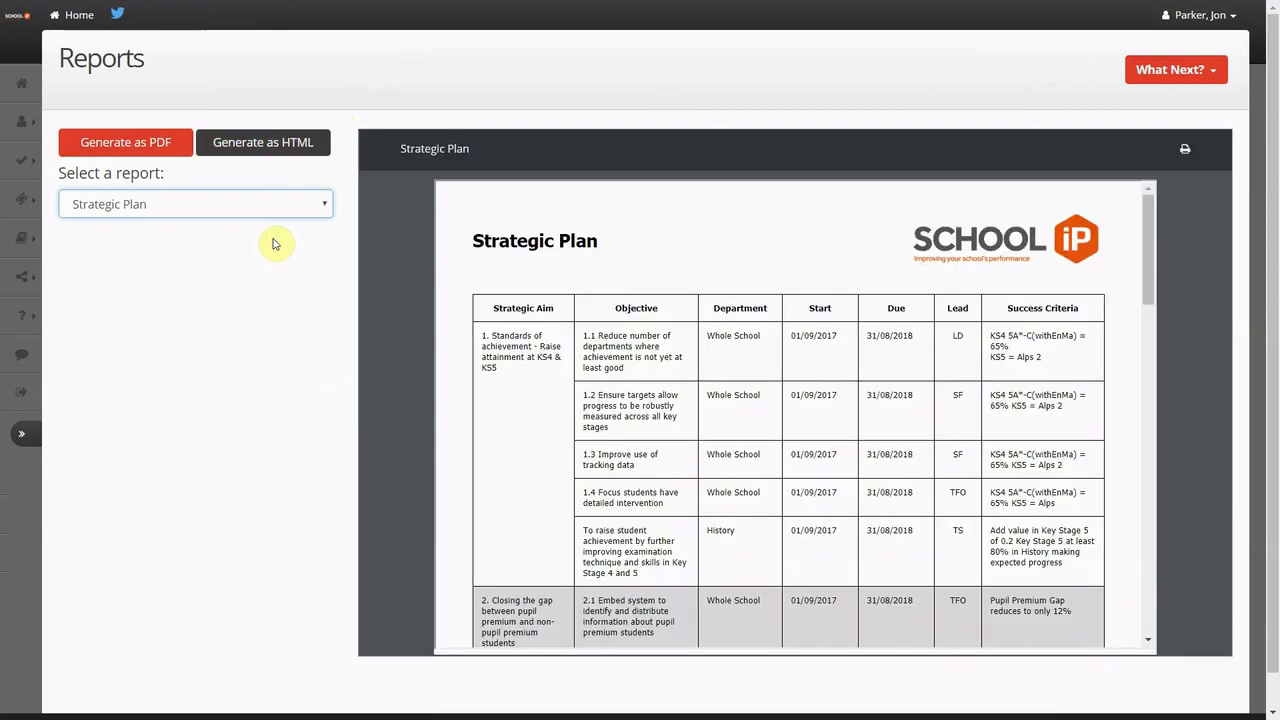
left_click(150, 212)
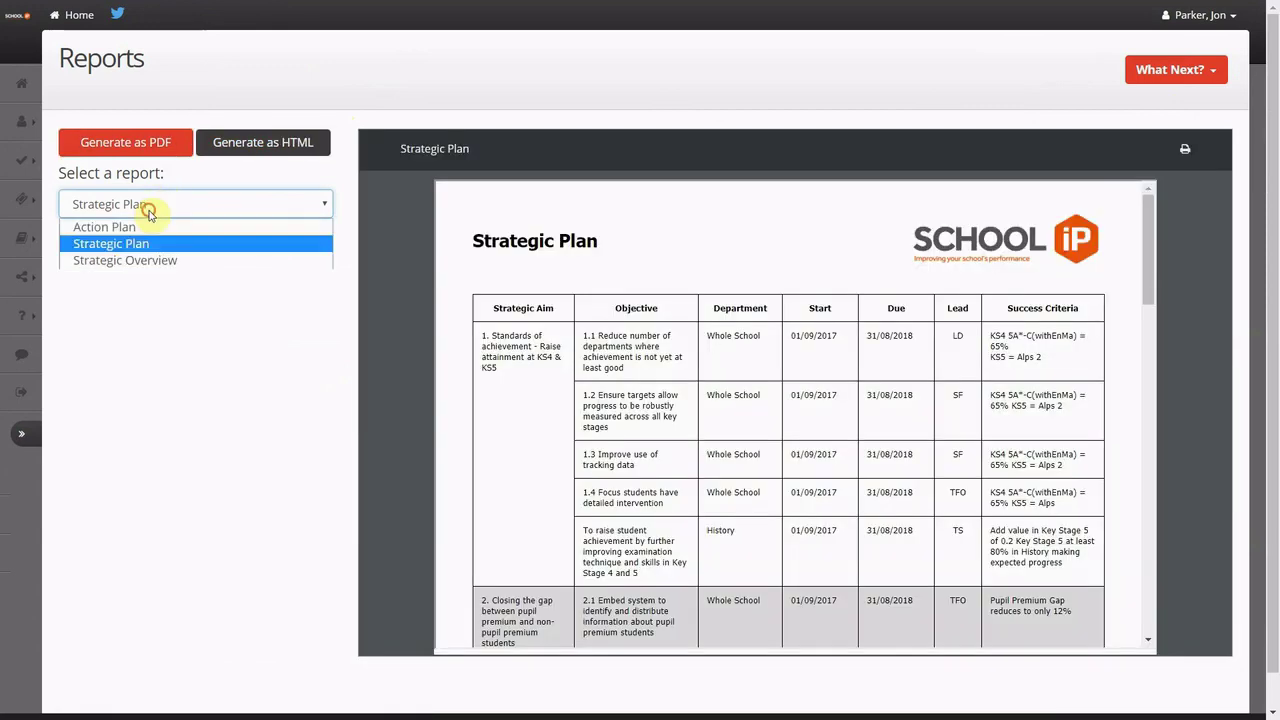
left_click(152, 229)
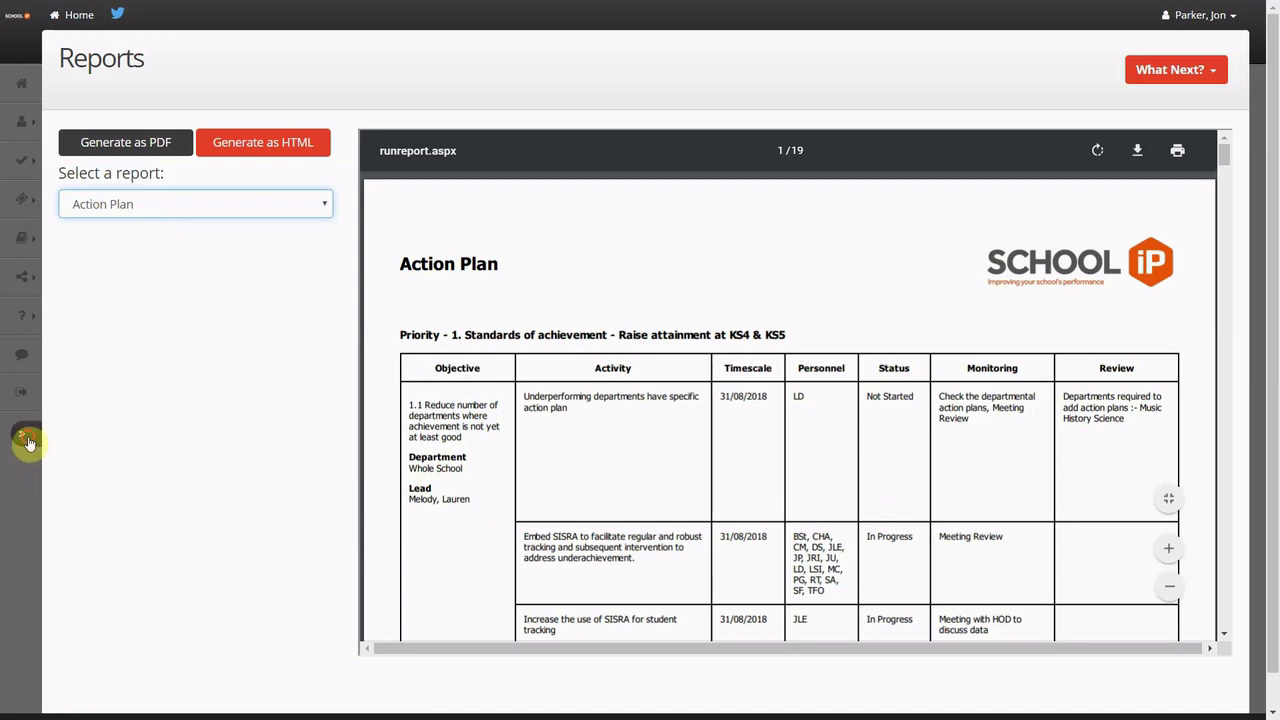
left_click(21, 434)
Step: Open Question 1 of the Ofsted SEF Section 3, Quality of Teaching, Learning and Assessment
left_click(100, 243)
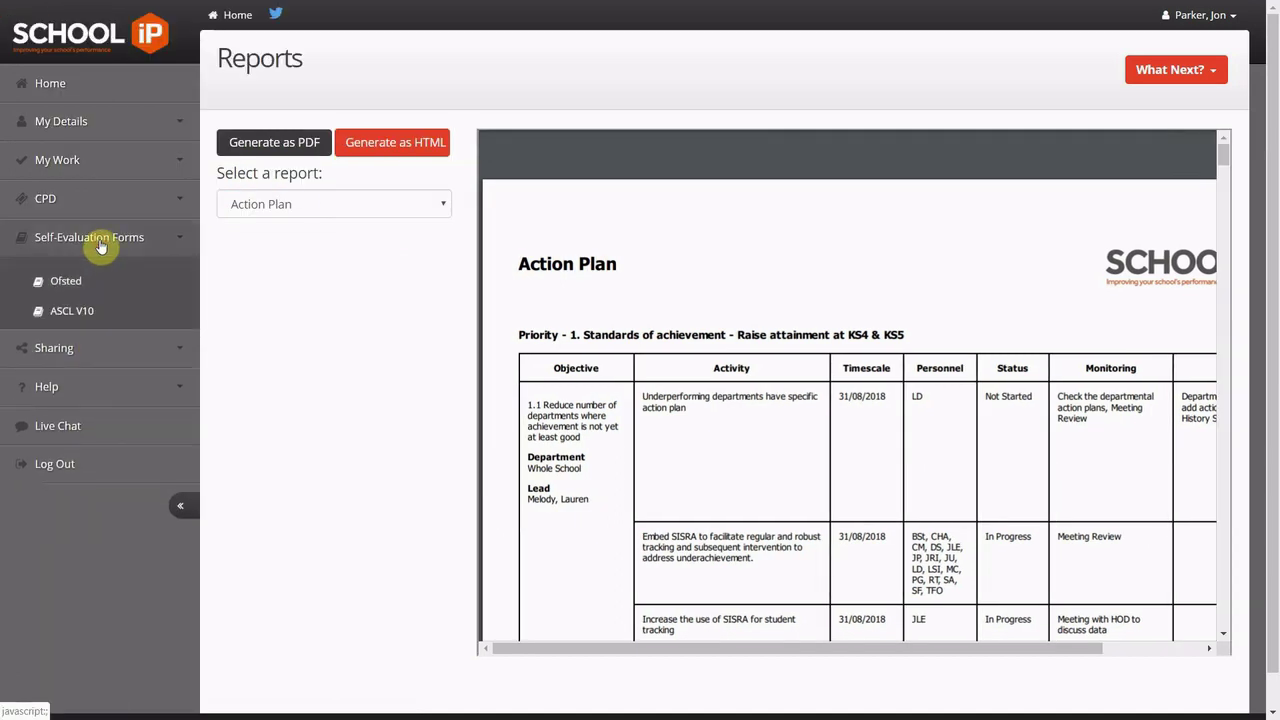
left_click(85, 284)
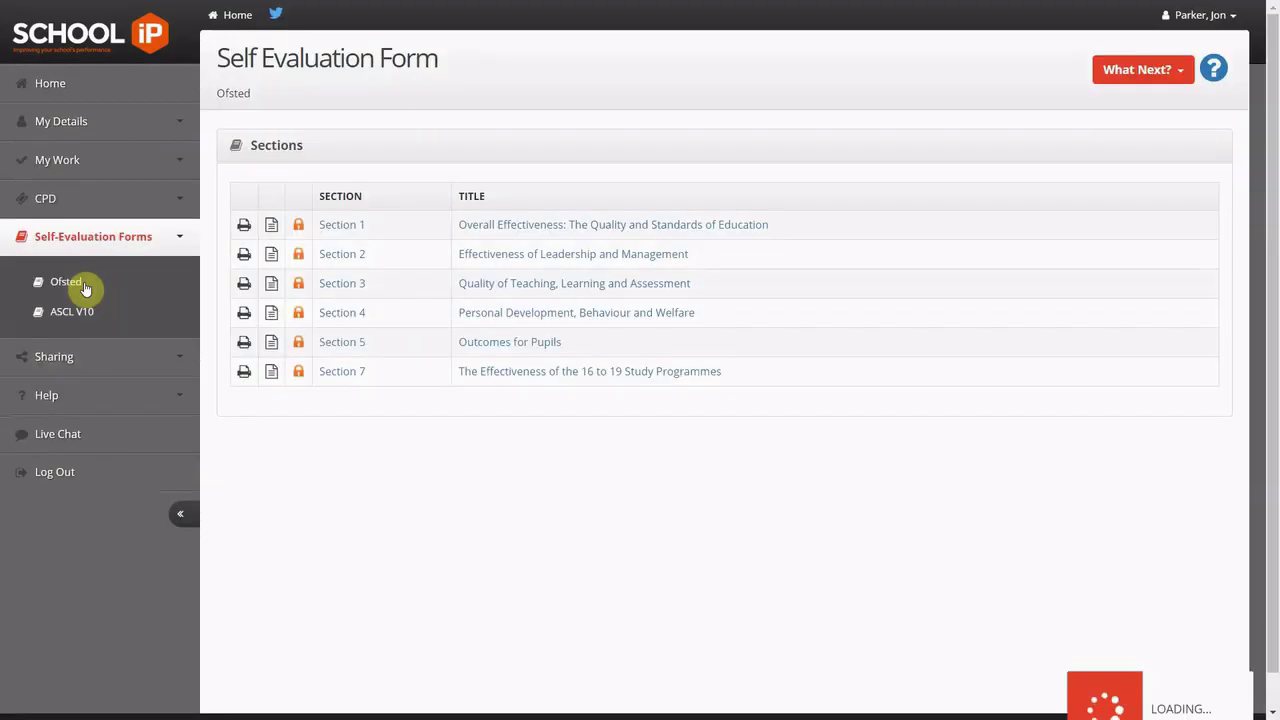
left_click(597, 285)
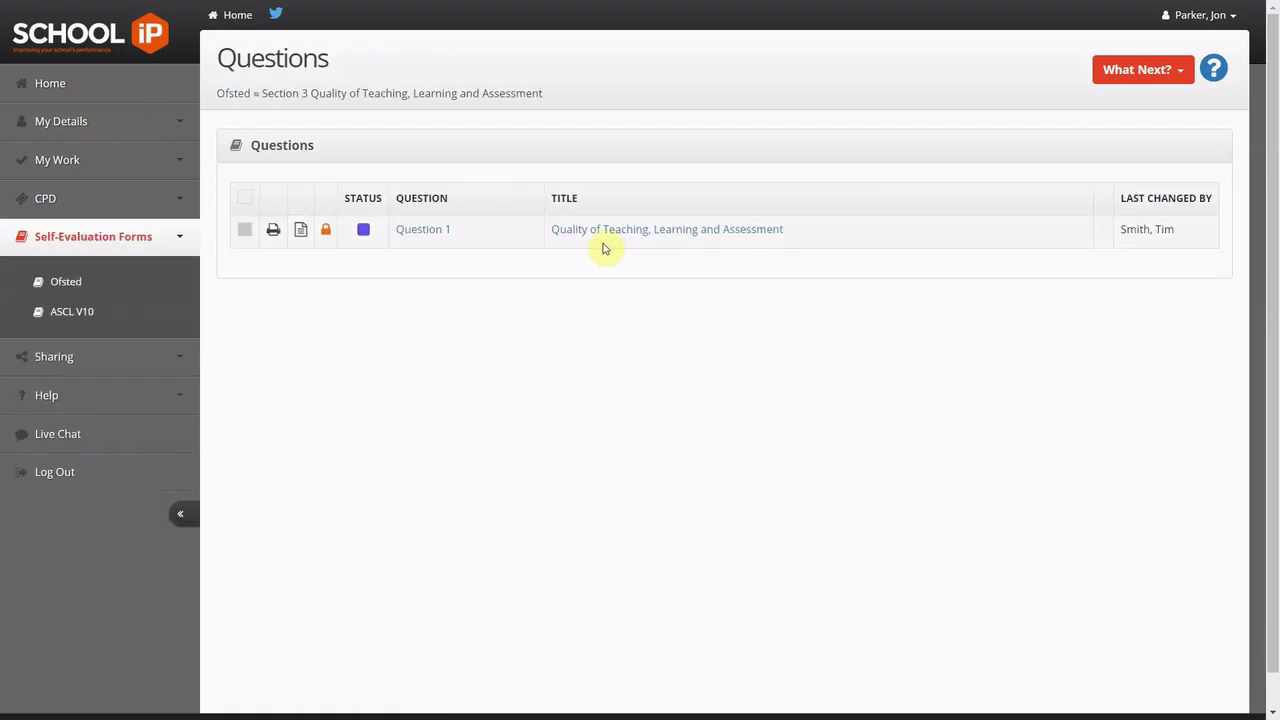
left_click(605, 230)
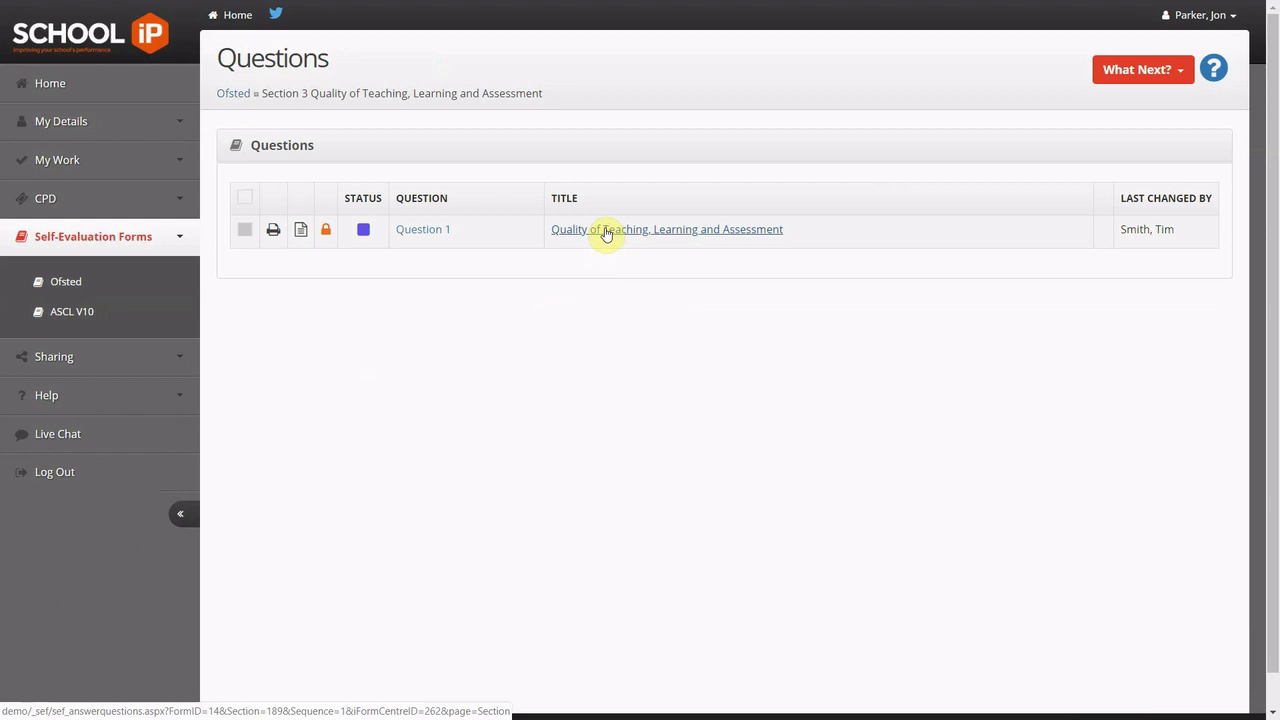
left_click(606, 231)
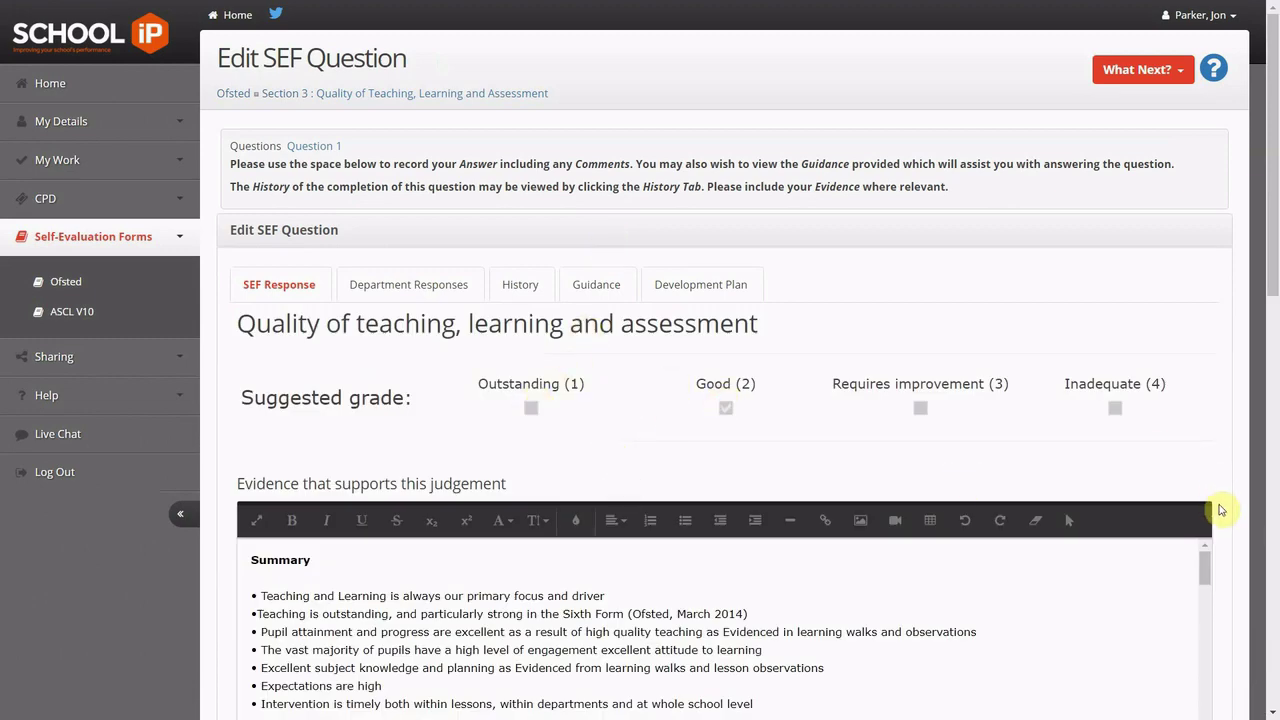
scroll(1219, 510, "down", 3)
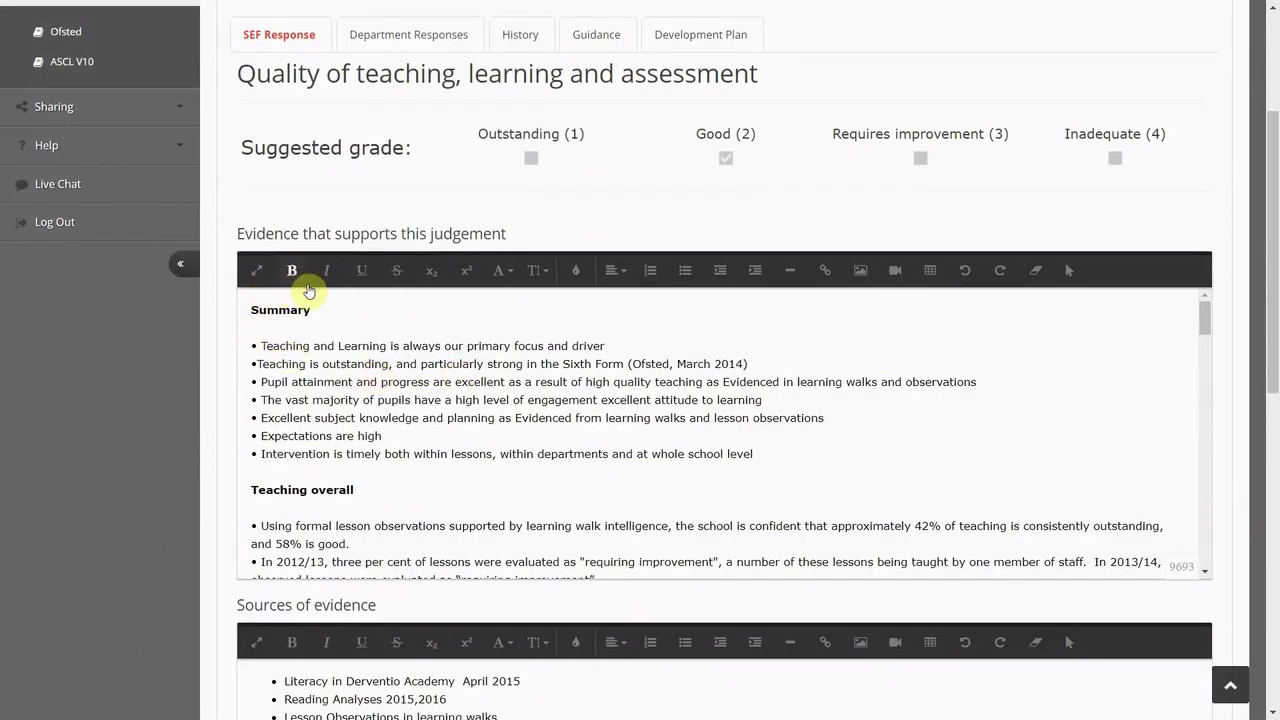
scroll(1225, 175, "up", 3)
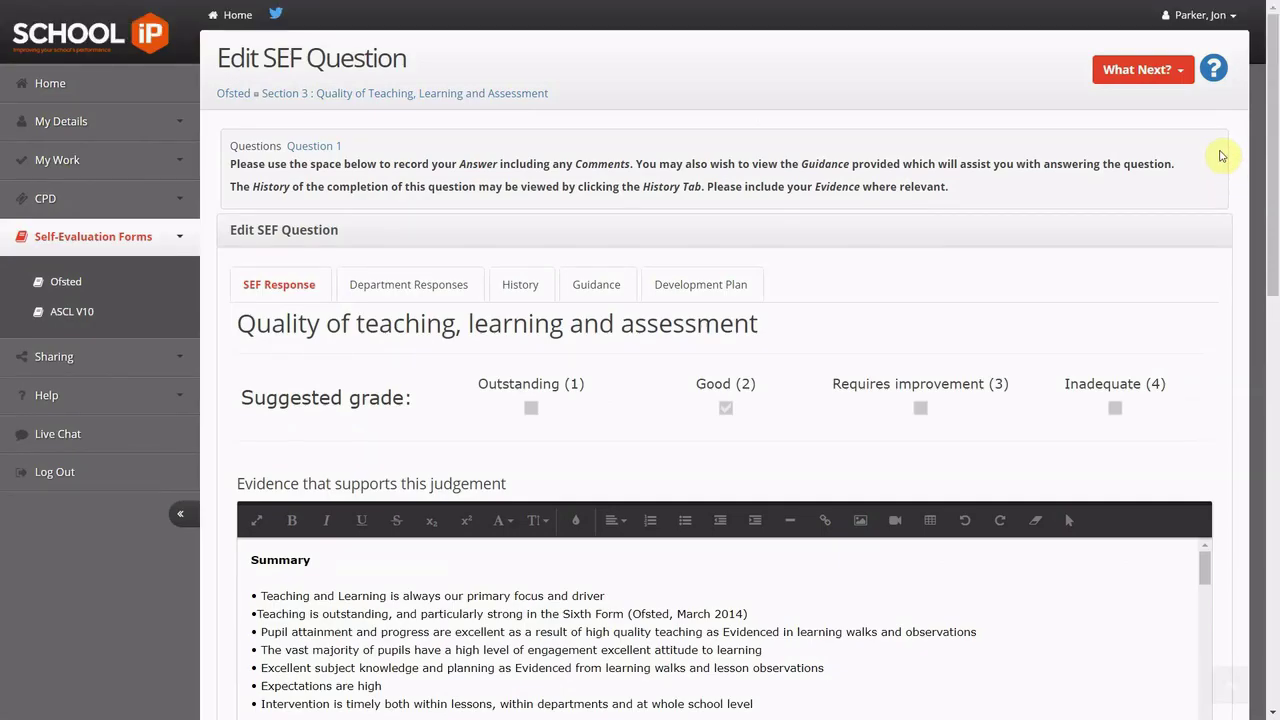
Step: Review the question's linked Development Plan objectives, grading Guidance and History, then return home
left_click(1152, 68)
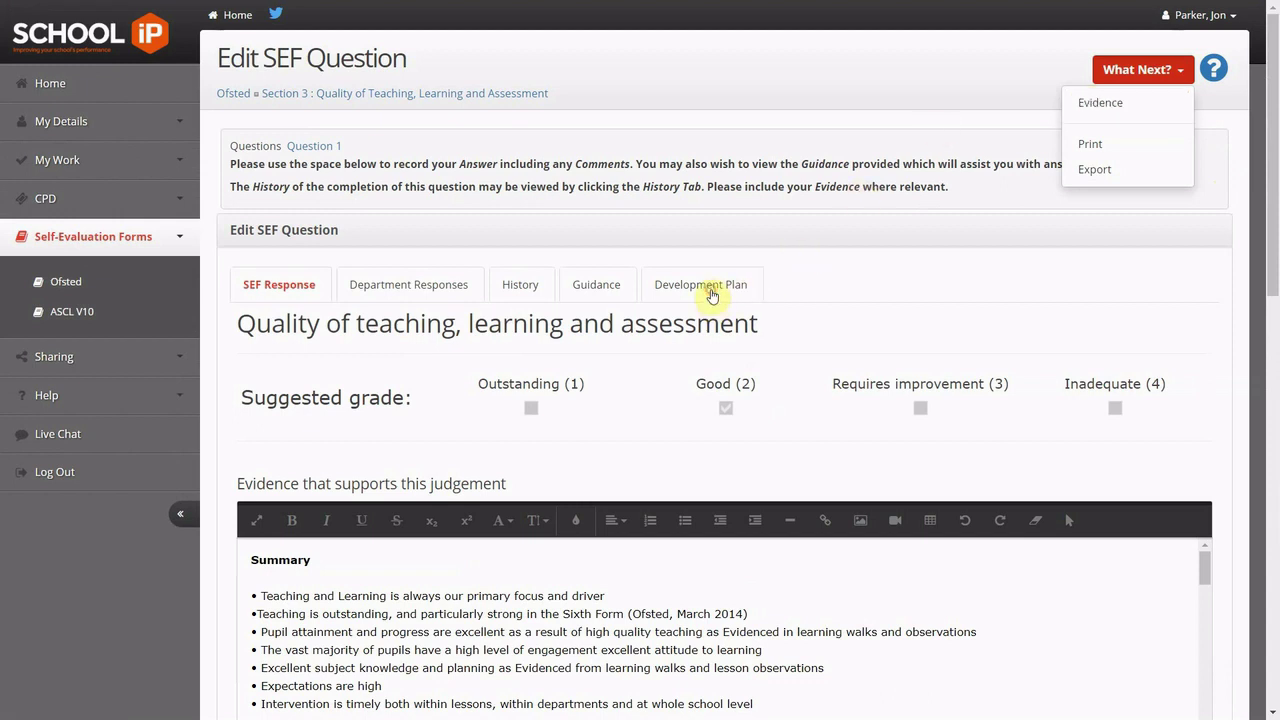
left_click(712, 295)
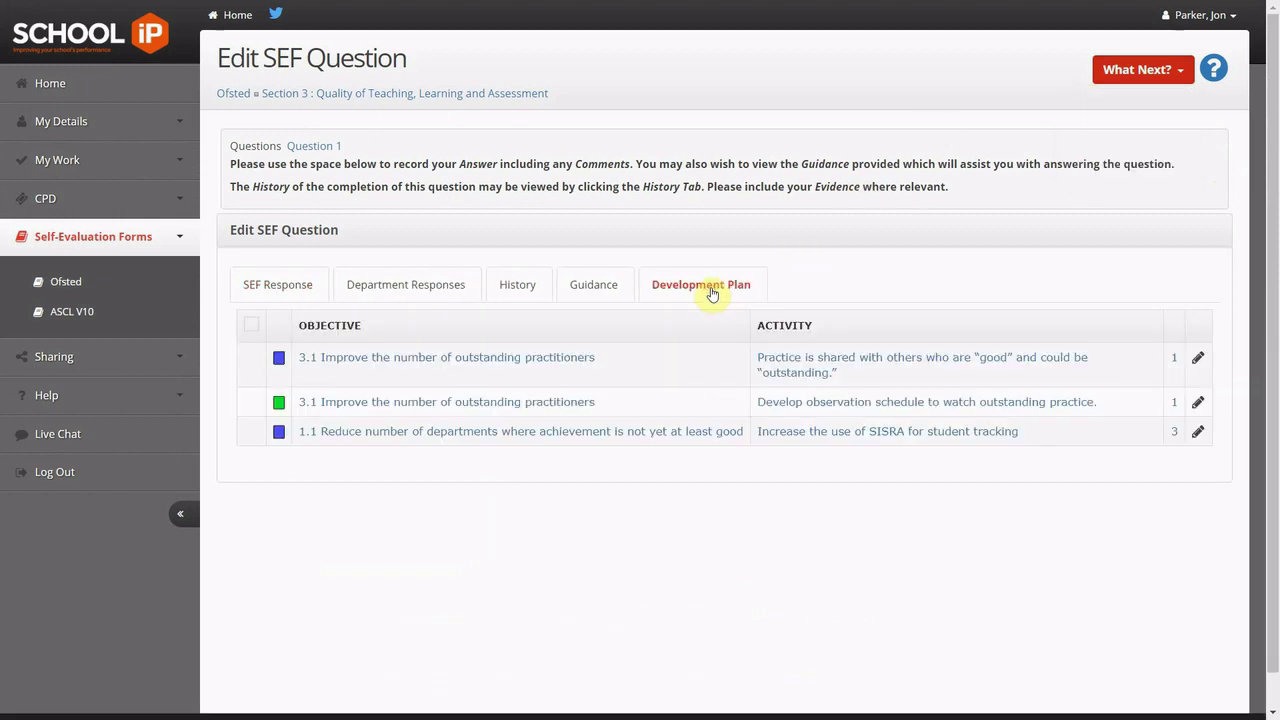
left_click(596, 290)
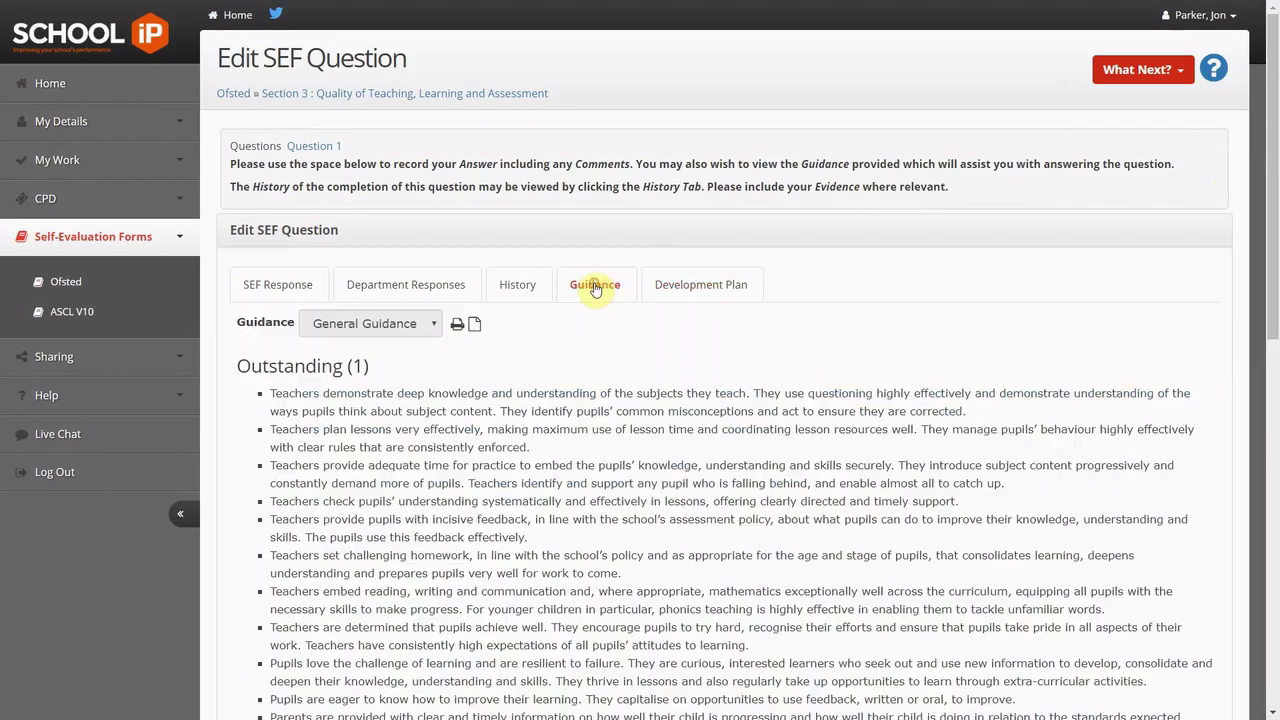
scroll(629, 410, "down", 10)
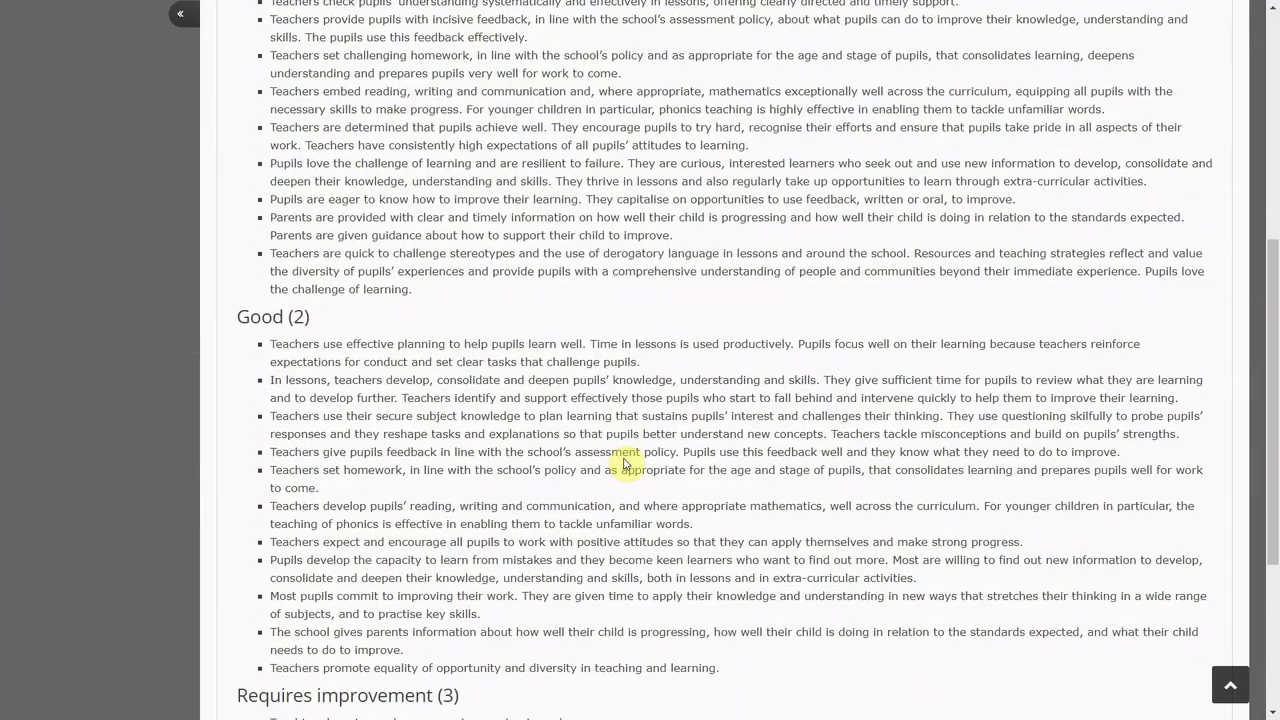
scroll(624, 457, "up", 10)
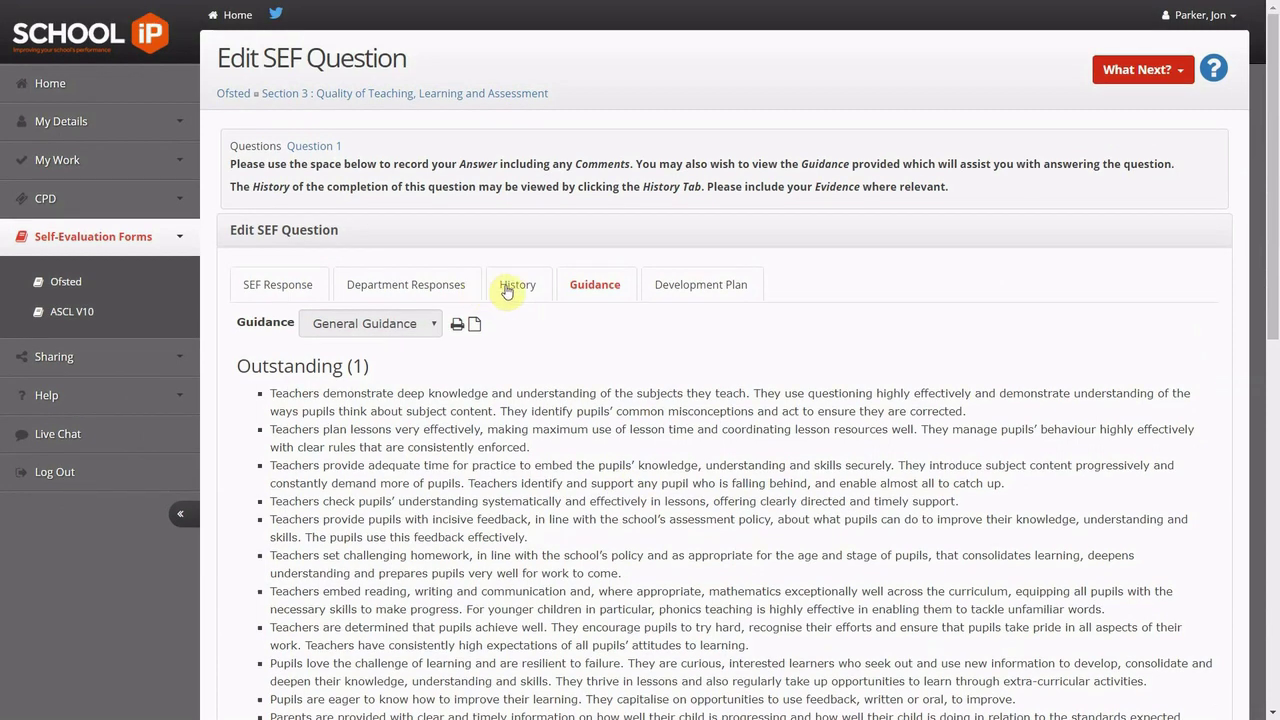
left_click(511, 288)
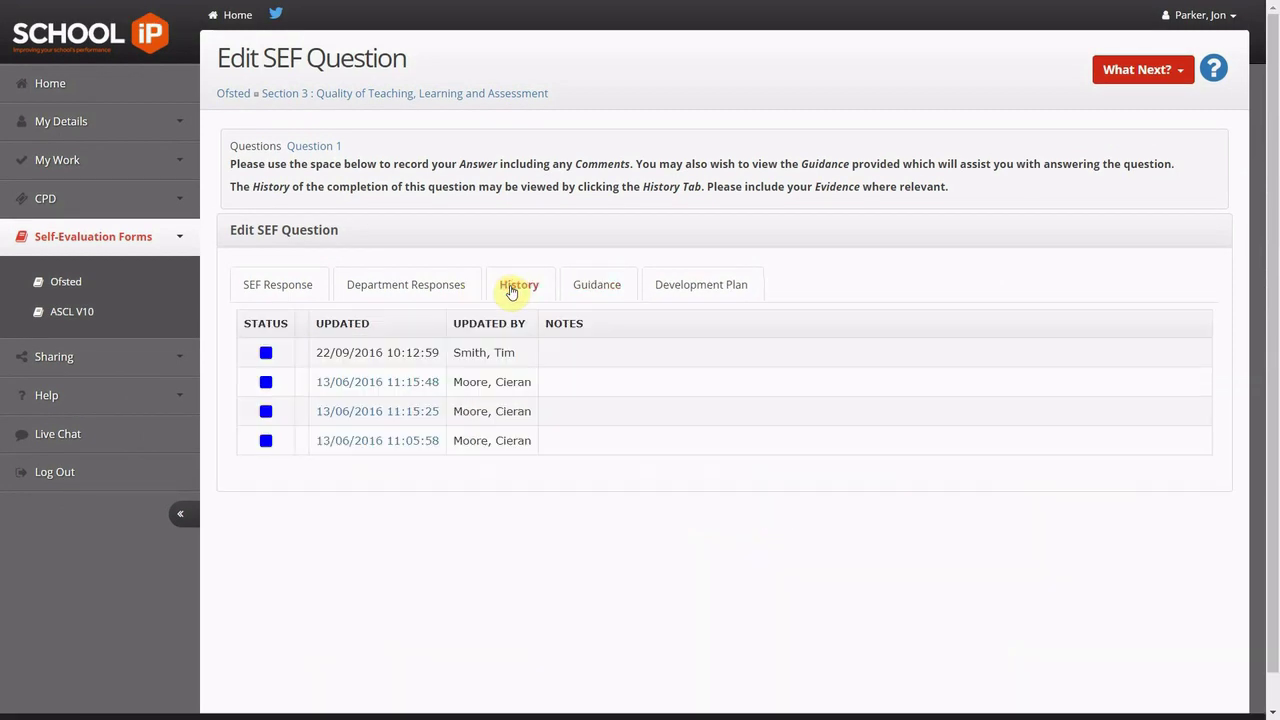
left_click(55, 91)
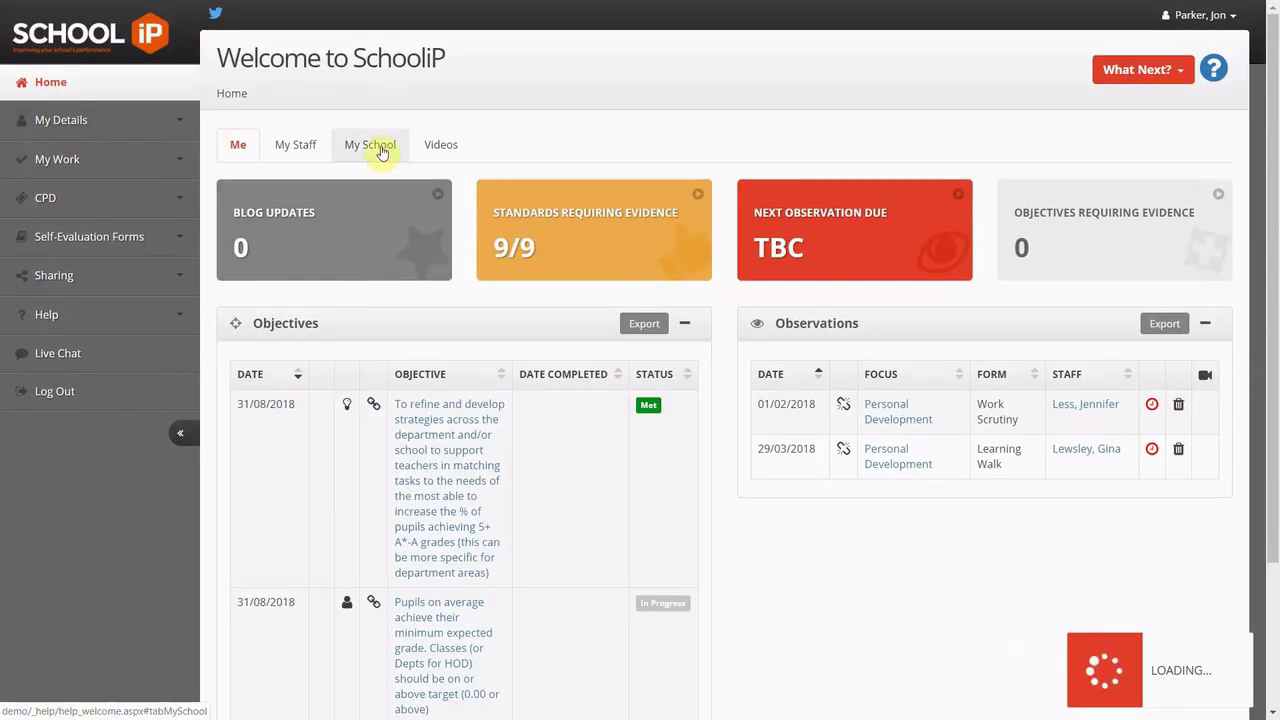
Step: Show the My Staff overview on the home dashboard, then the My School charts
left_click(301, 142)
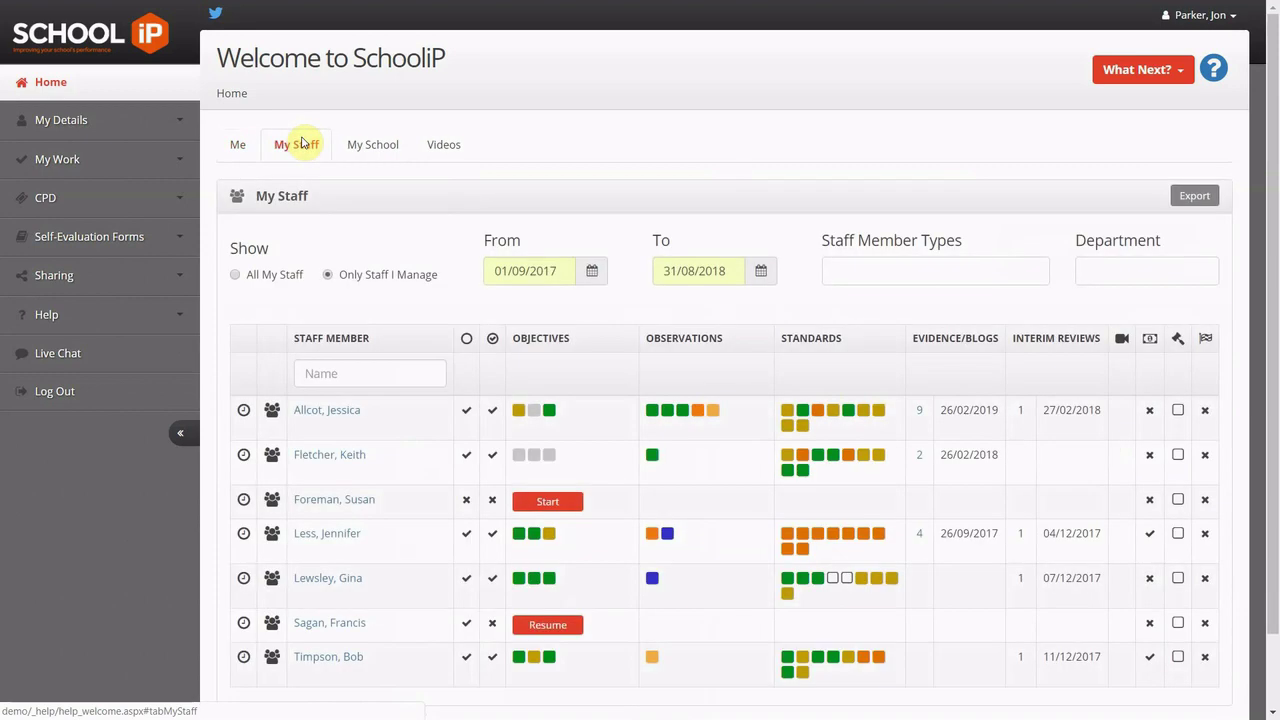
left_click(381, 145)
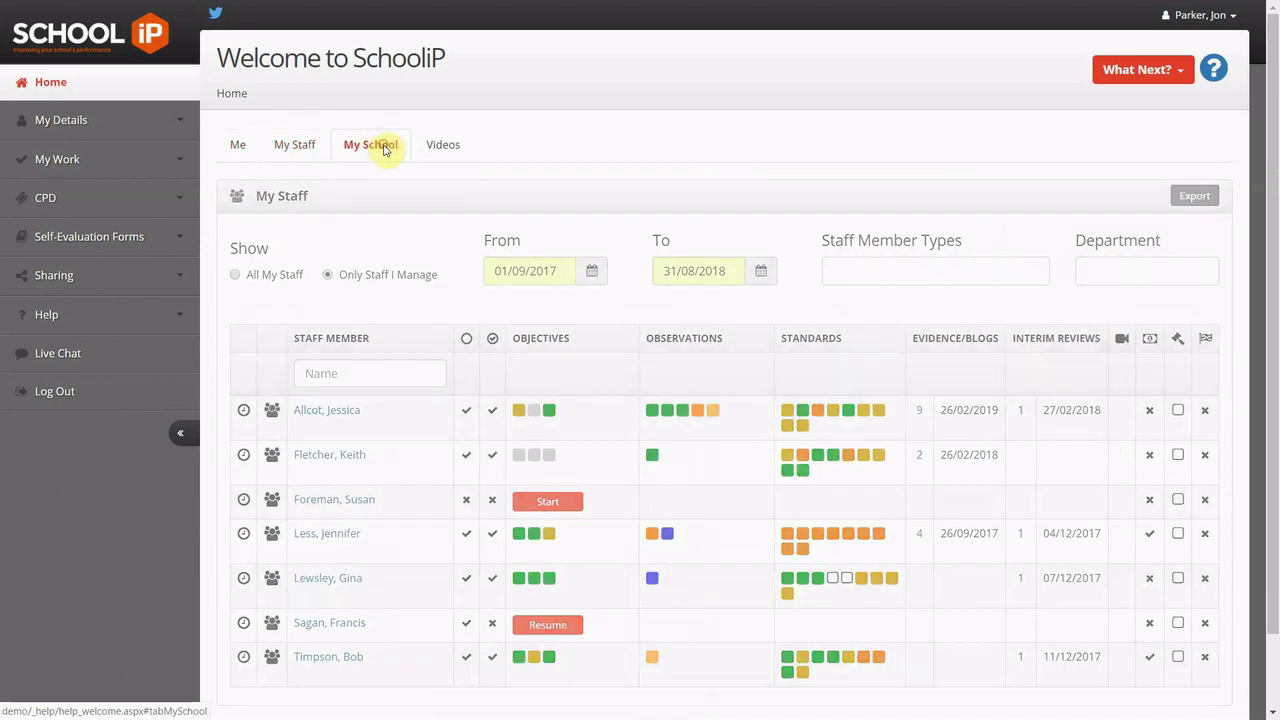